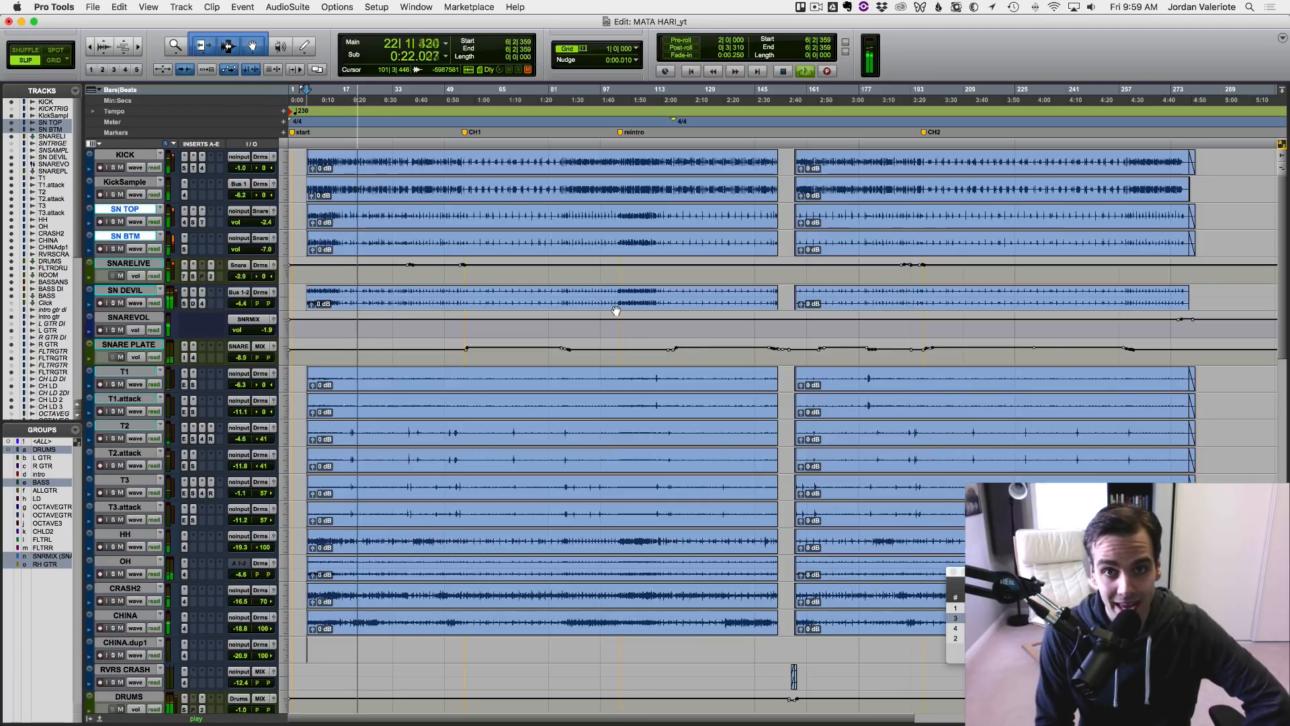
# Stop playback and place the playback cursor on the L GTR clip shortly after the CH1 marker.
pyautogui.press('space')
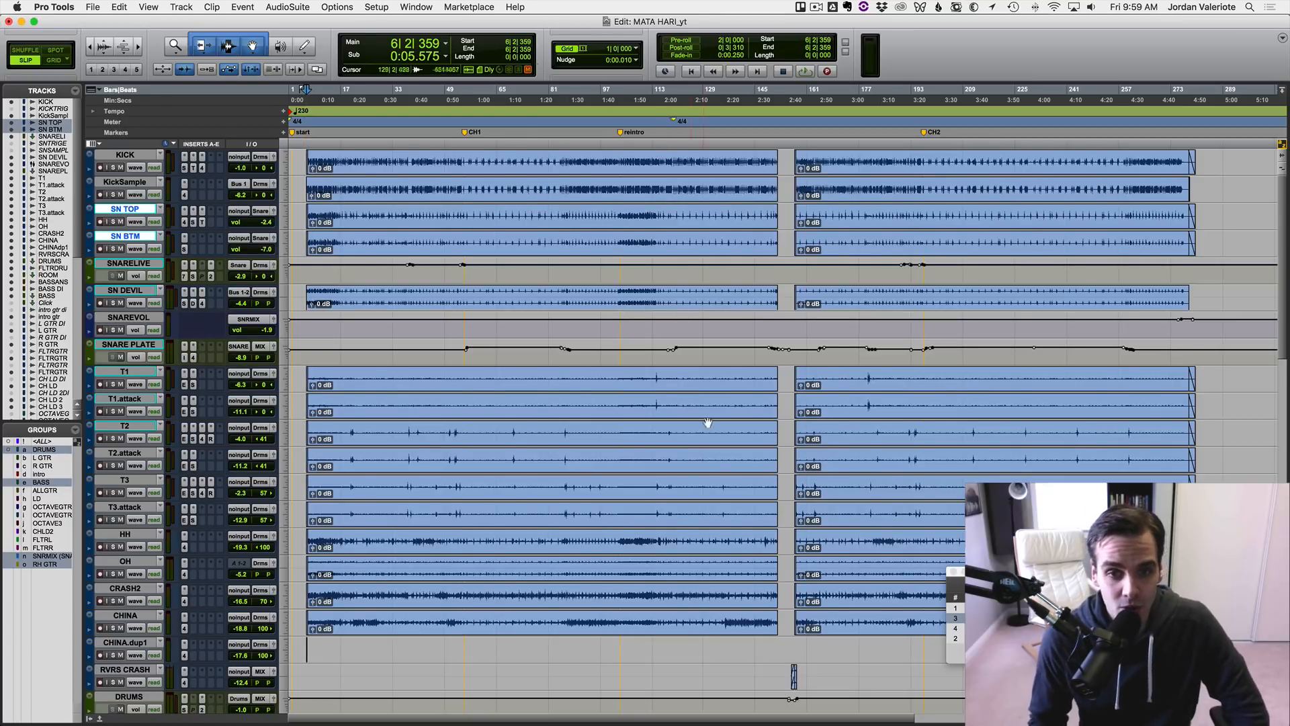
pyautogui.scroll(-2, 714, 414)
pyautogui.scroll(-20, 713, 414)
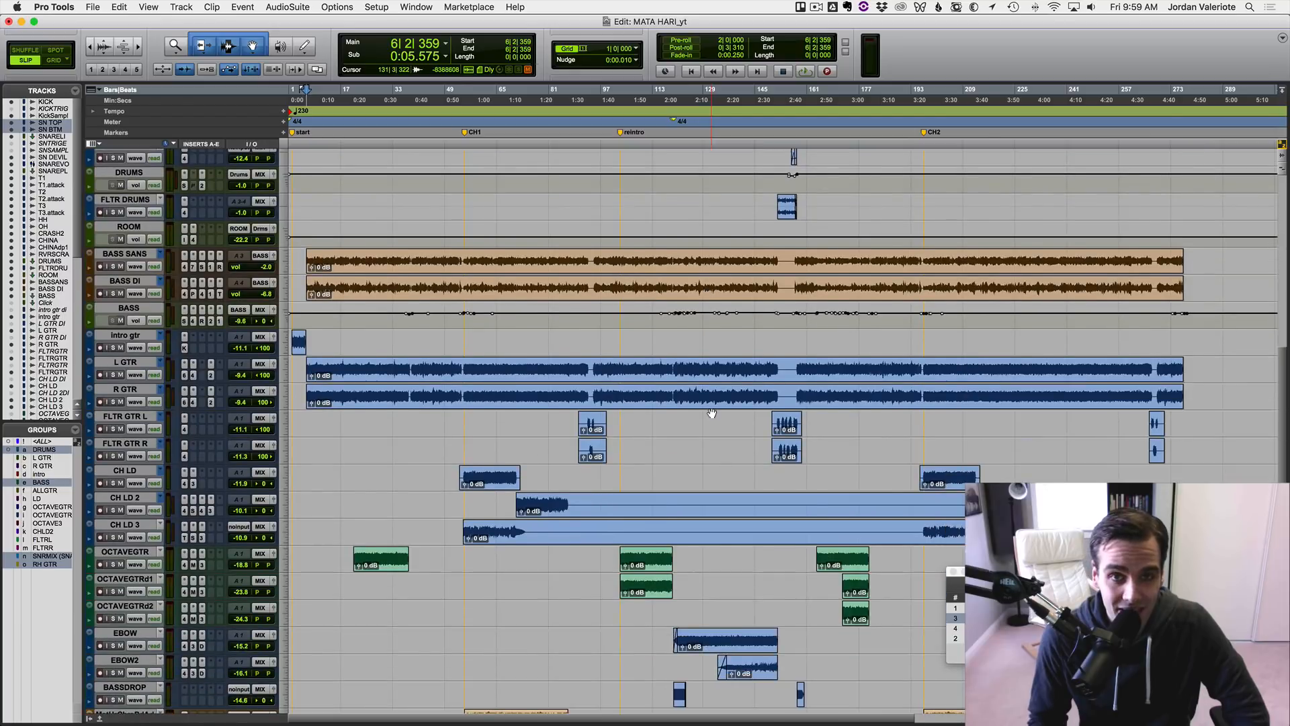
pyautogui.scroll(-2, 713, 413)
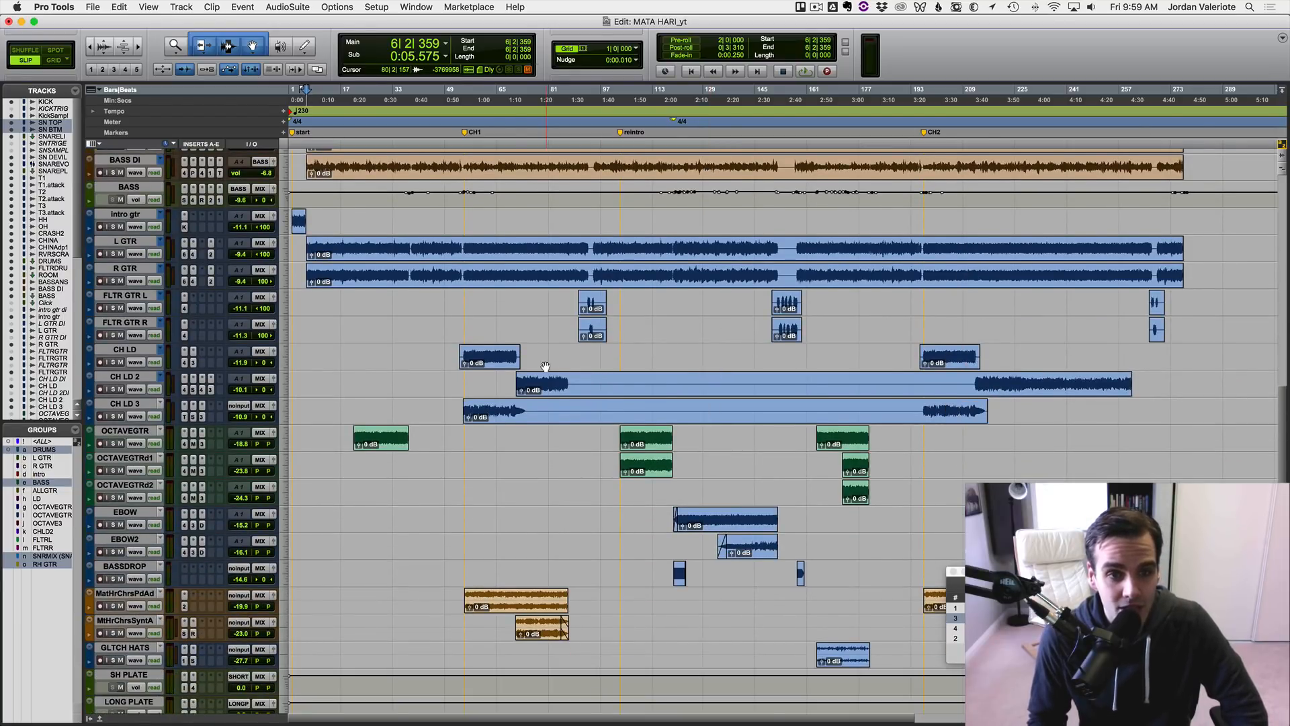
pyautogui.click(498, 240)
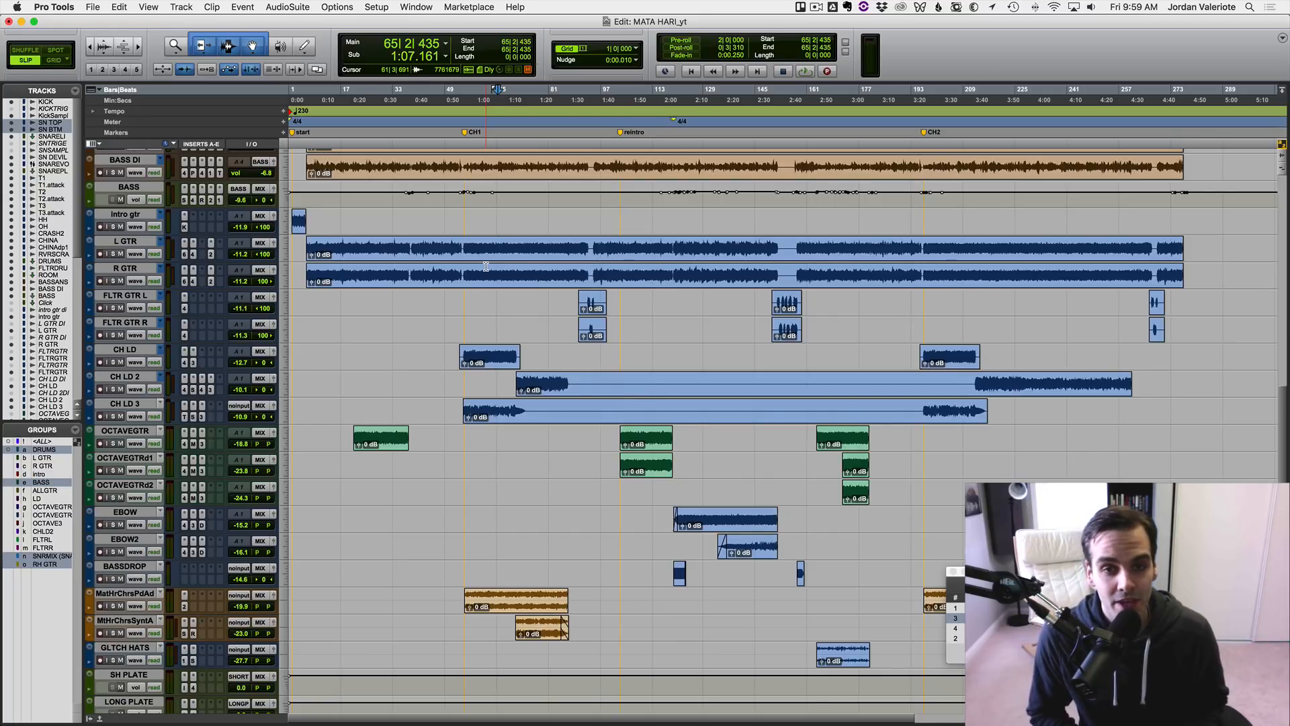
# Increase the track height of L GTR and R GTR, and of CH LD 2 and CH LD 3.
pyautogui.moveTo(475, 277); pyautogui.dragTo(474, 254)
pyautogui.hotkey('ctrl', 'Up')
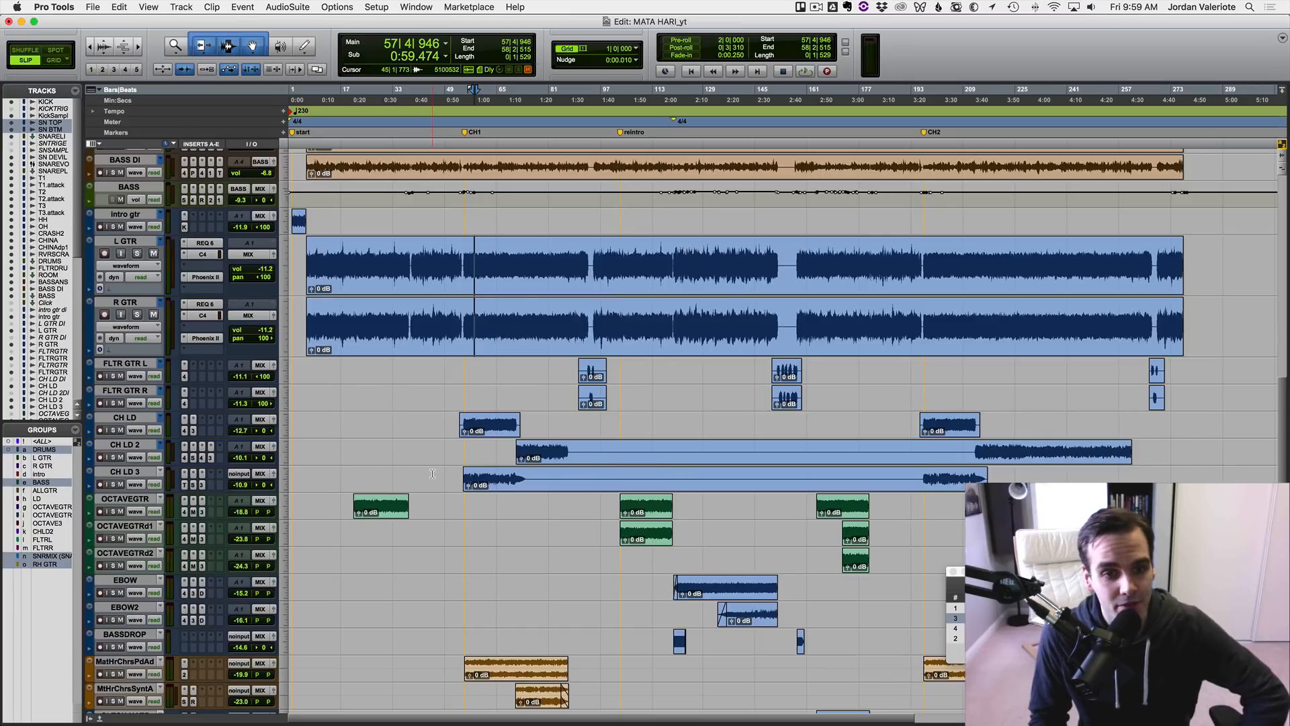
pyautogui.moveTo(432, 472); pyautogui.dragTo(430, 453)
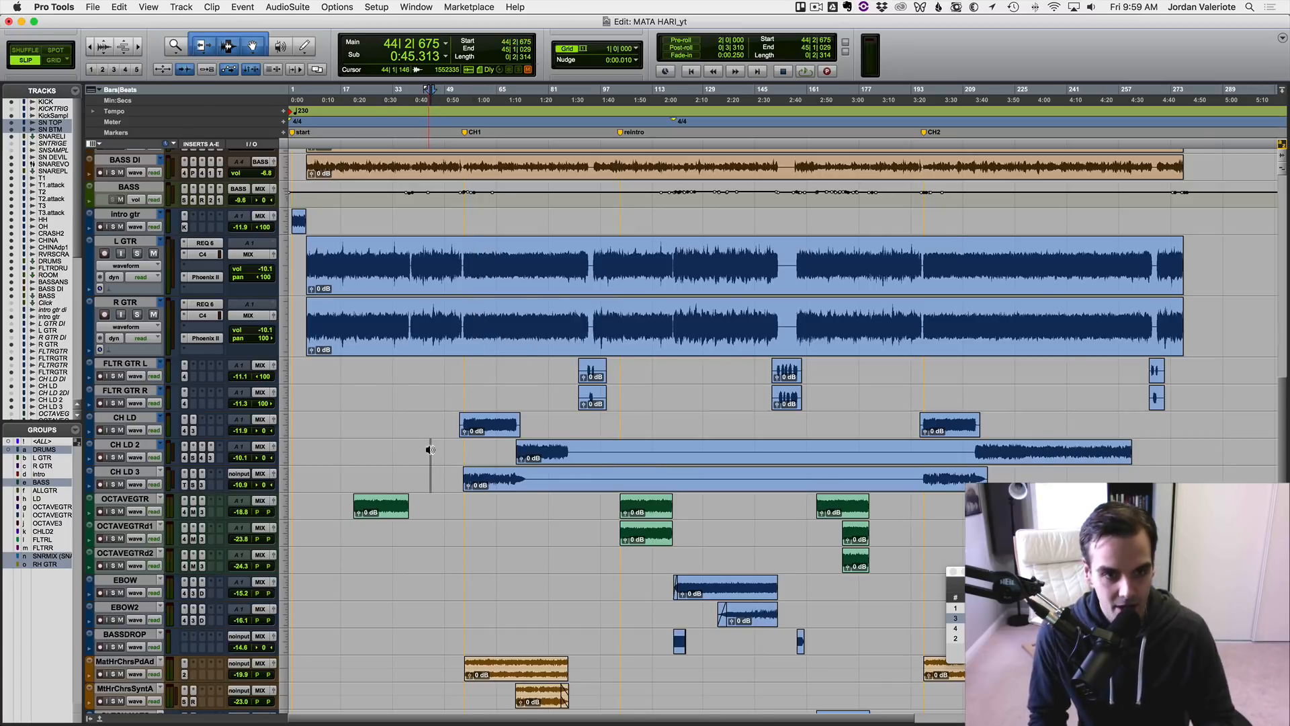
pyautogui.hotkey('ctrl', 'Up')
# Play the mix from the CH1 marker to hear the chorus guitars, and stop playback.
pyautogui.click(463, 365)
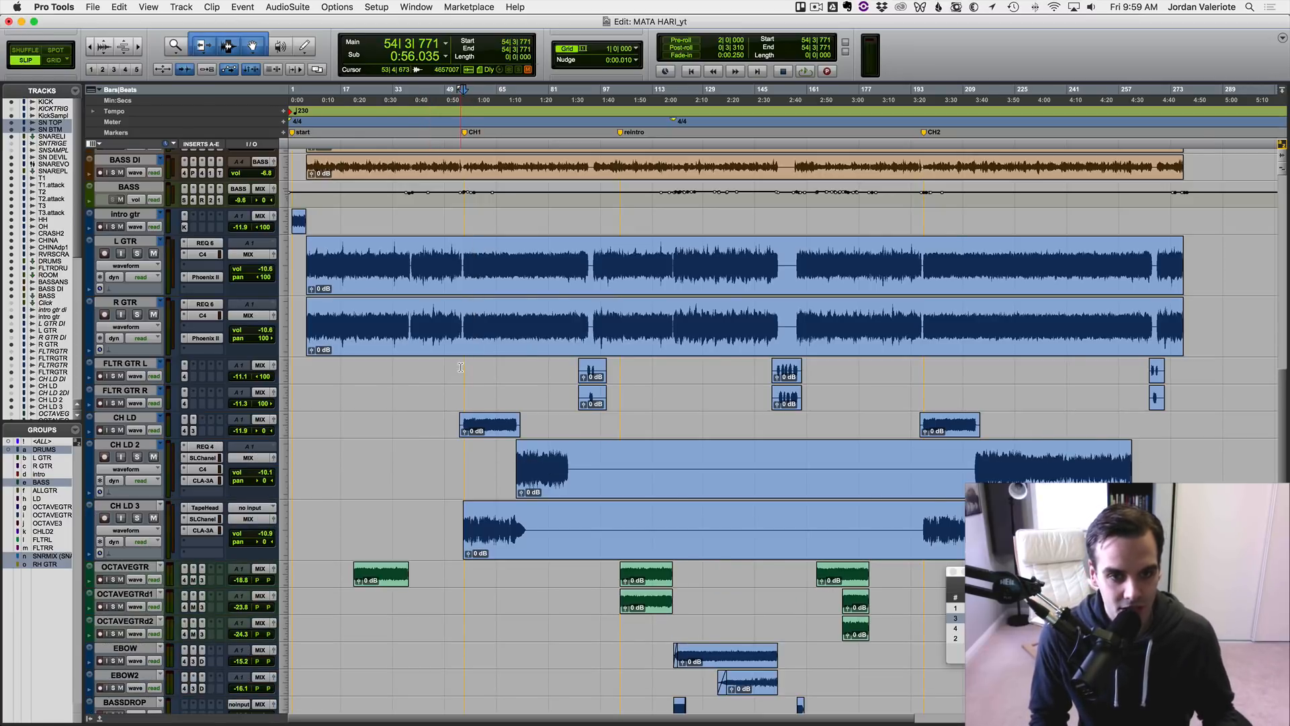
pyautogui.press('space')
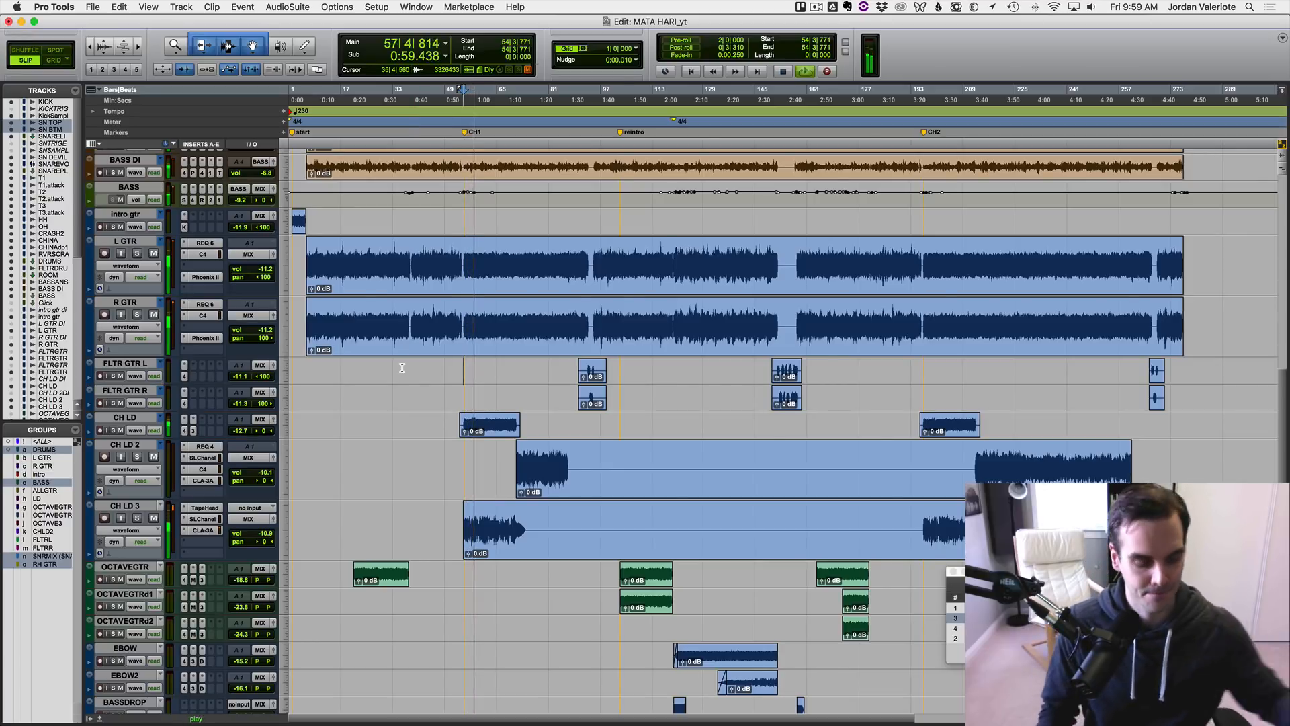
pyautogui.press('t')
pyautogui.press('t')
pyautogui.press('t')
pyautogui.hscroll(5, 418, 440)
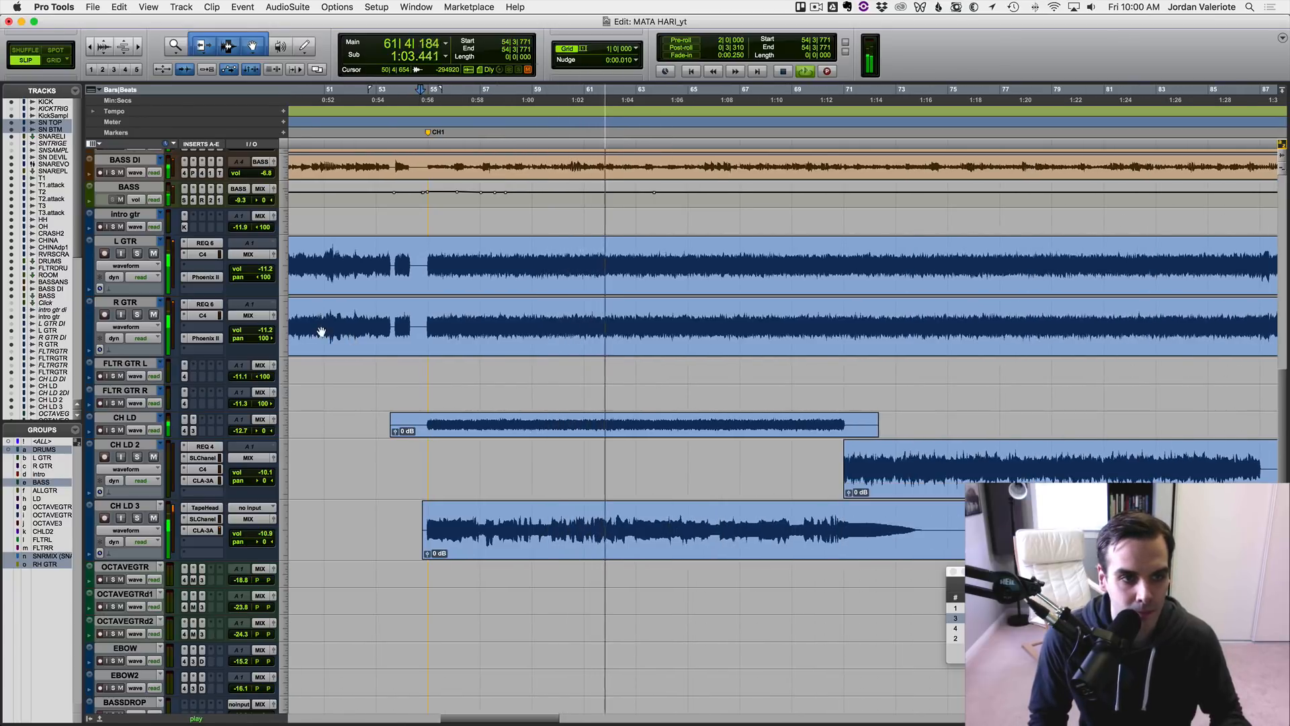
pyautogui.press('r')
pyautogui.press('r')
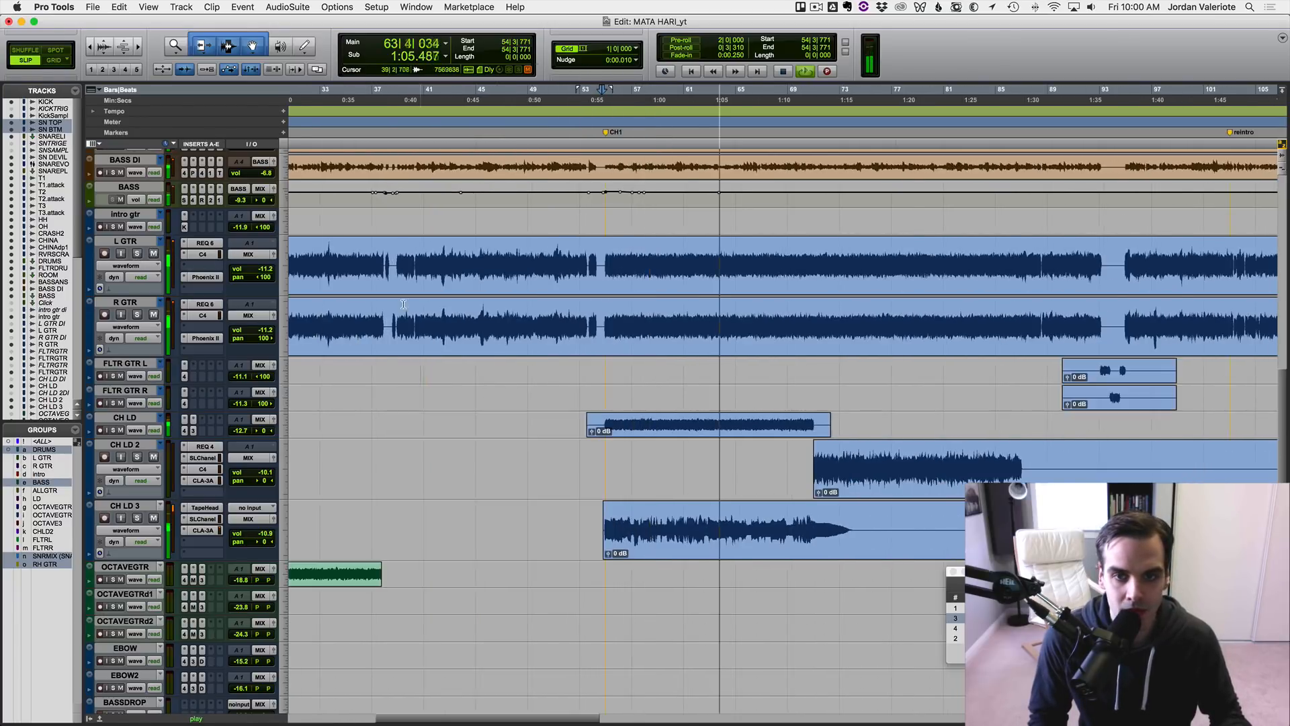
pyautogui.press('space')
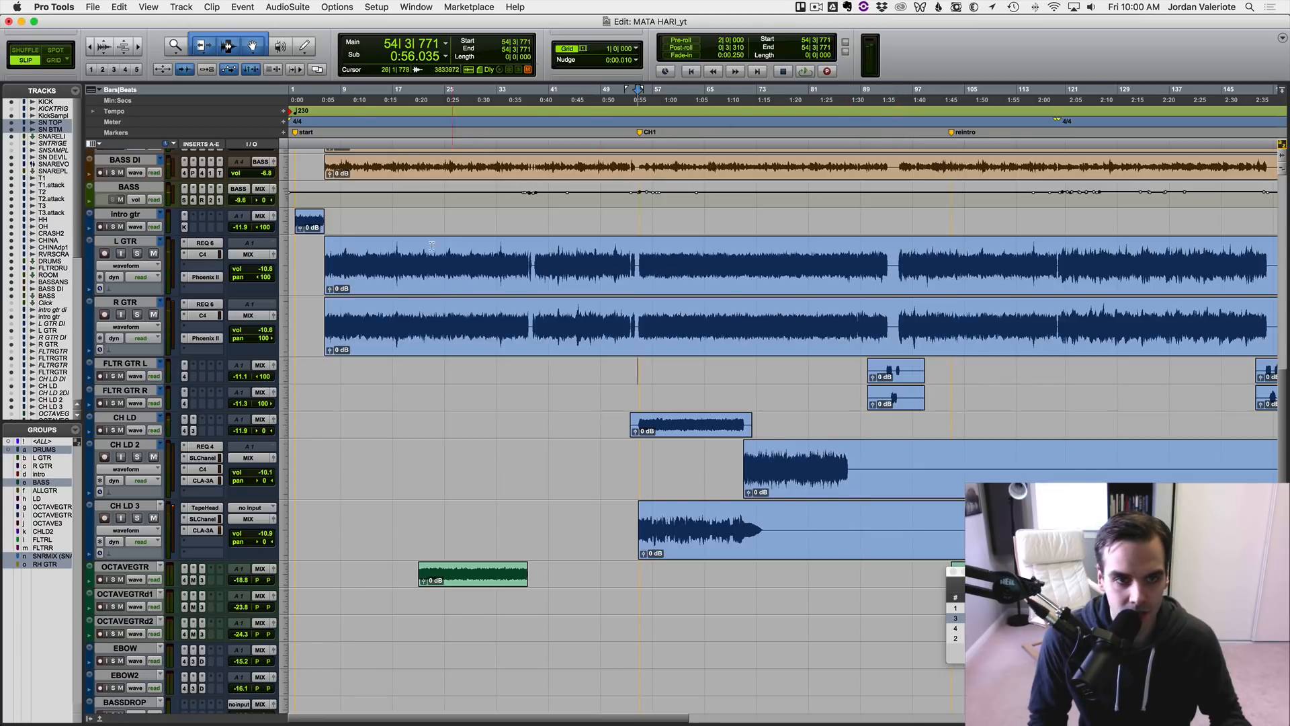
# Solo the L GTR and R GTR tracks and audition them from the start of their clips.
pyautogui.click(325, 262)
pyautogui.press('space')
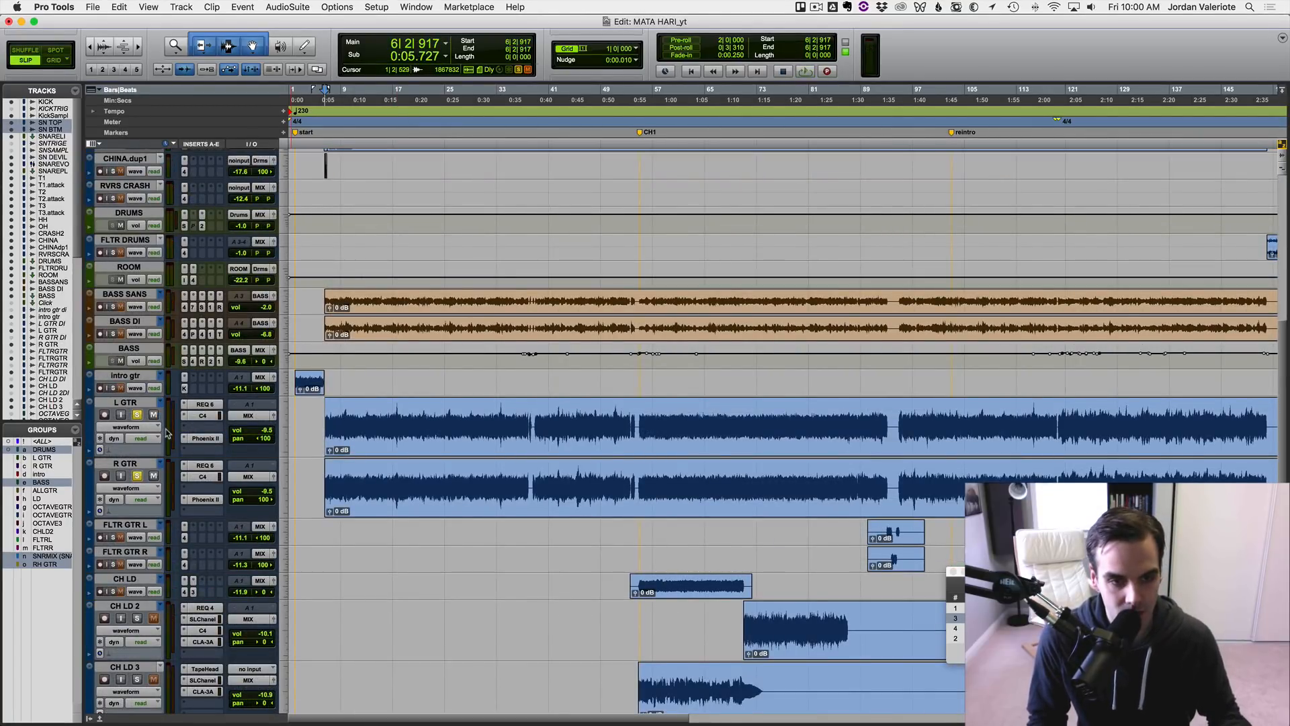
pyautogui.press('space')
pyautogui.press('t')
pyautogui.press('t')
pyautogui.scroll(-2, 474, 496)
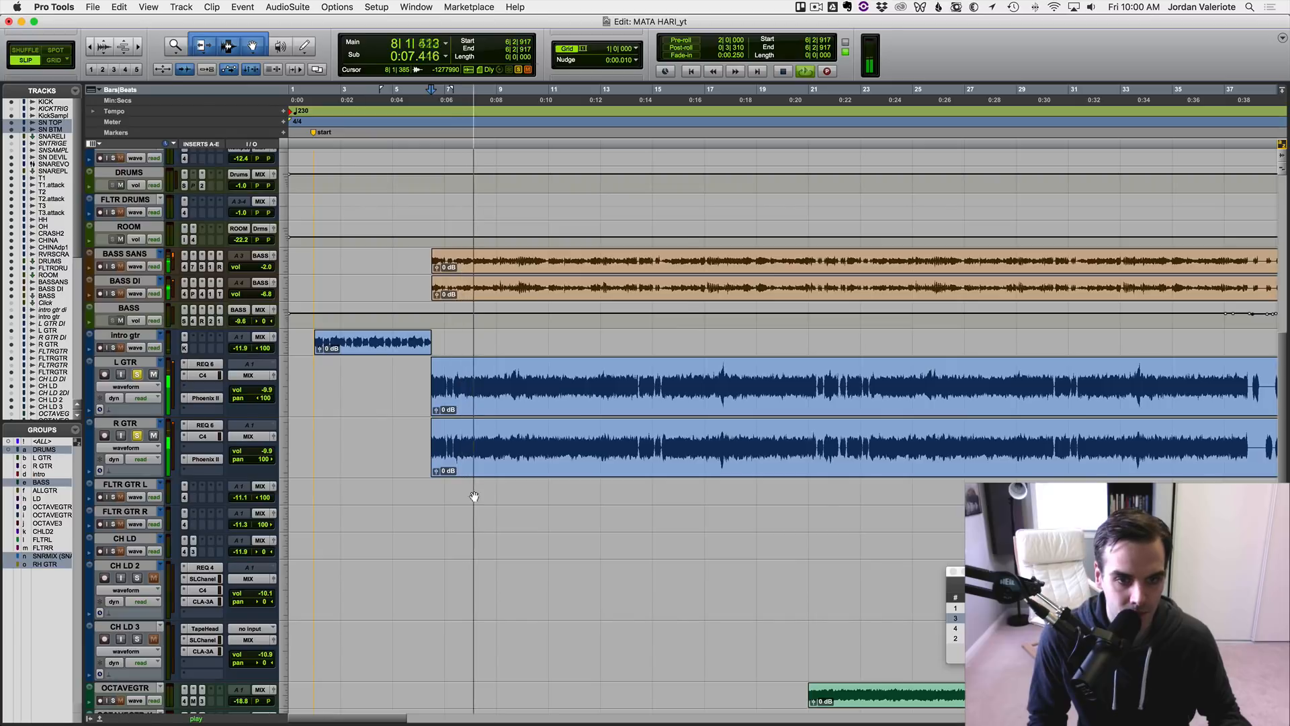
pyautogui.hscroll(2, 474, 496)
pyautogui.hscroll(-2, 475, 496)
pyautogui.scroll(-2, 407, 433)
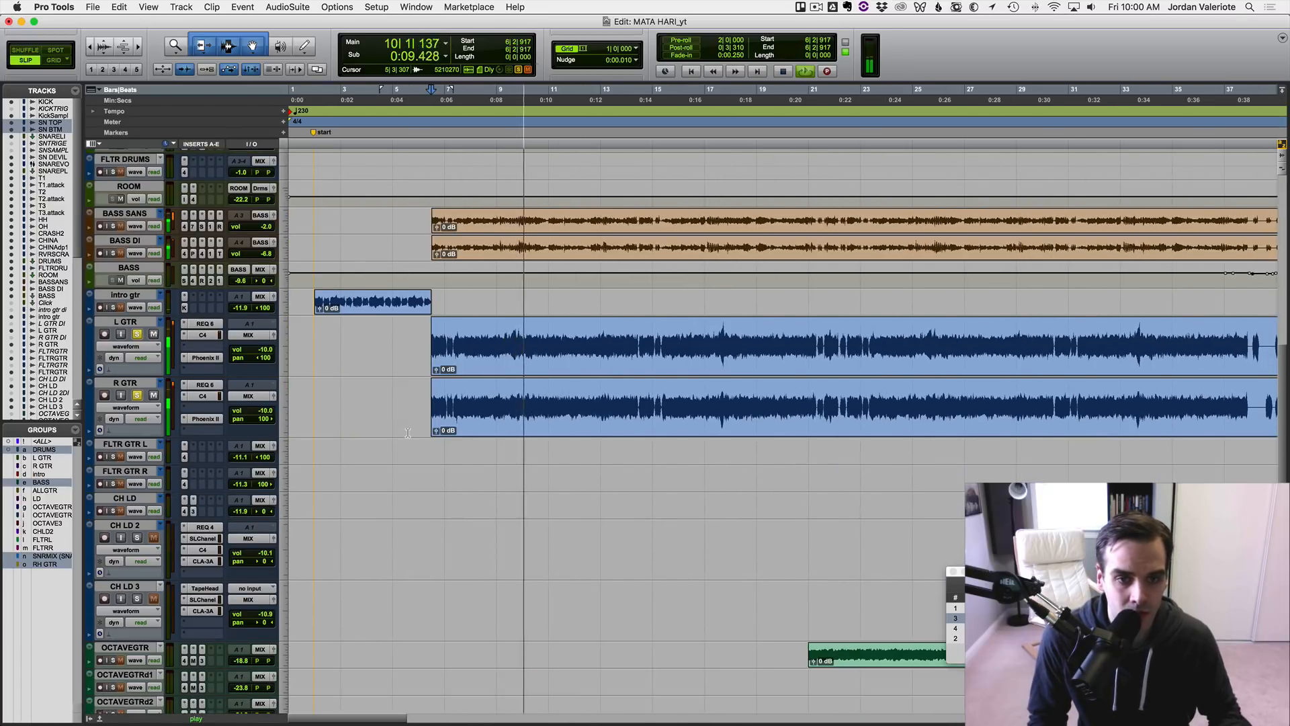
pyautogui.press('space')
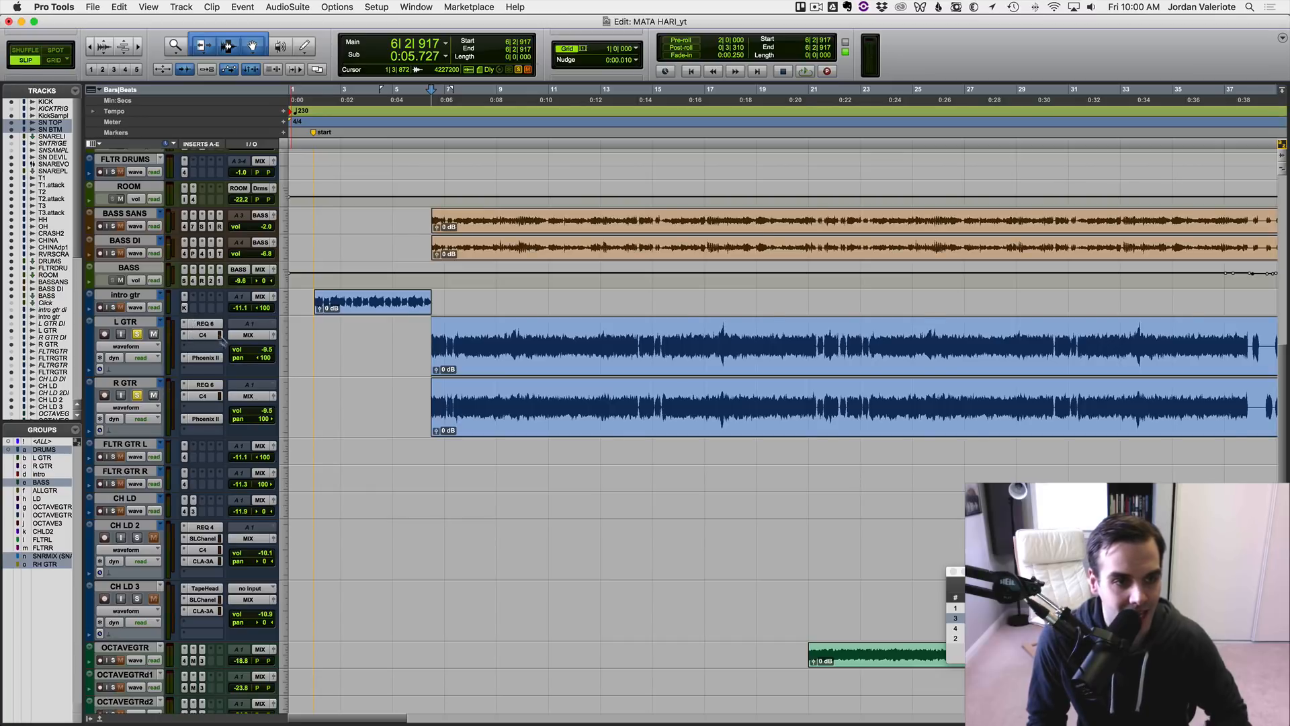
# Open the REQ 6 equalizer on L GTR and bypass the Phoenix II, C4 and REQ 6 inserts to audition the unprocessed rhythm guitars.
pyautogui.click(205, 324)
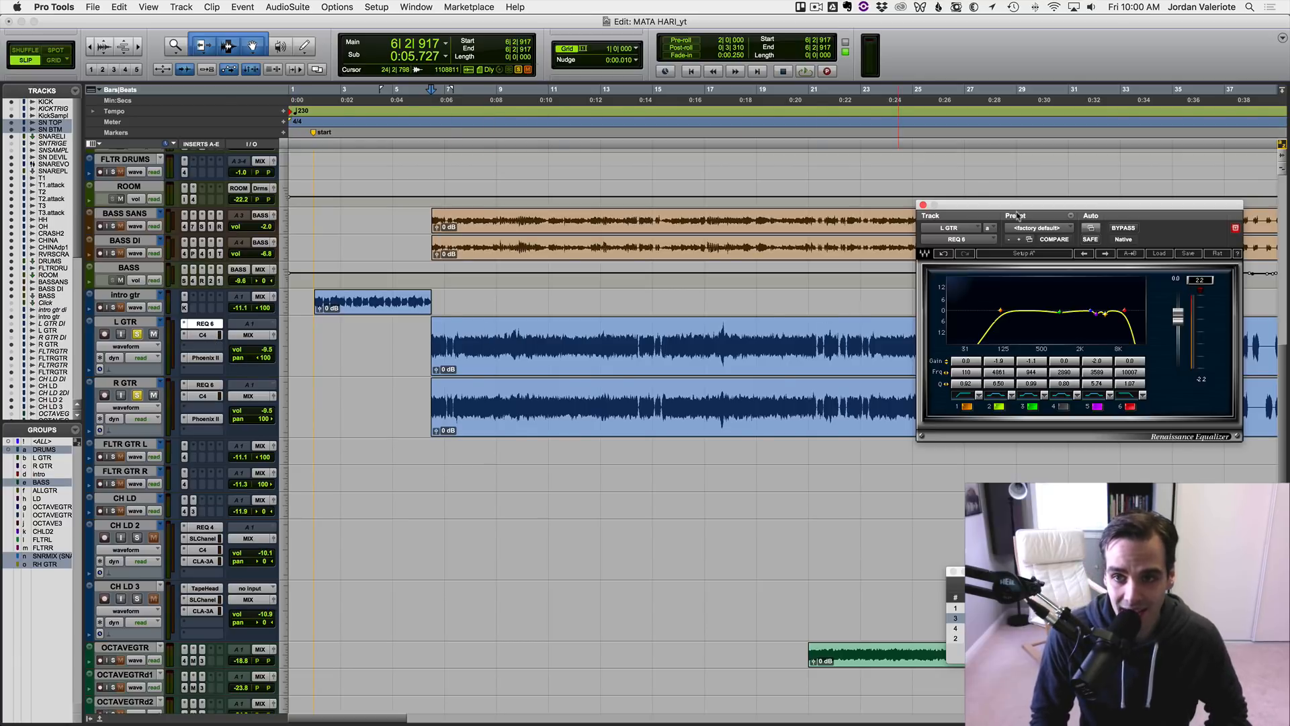
pyautogui.moveTo(1008, 213); pyautogui.dragTo(507, 76)
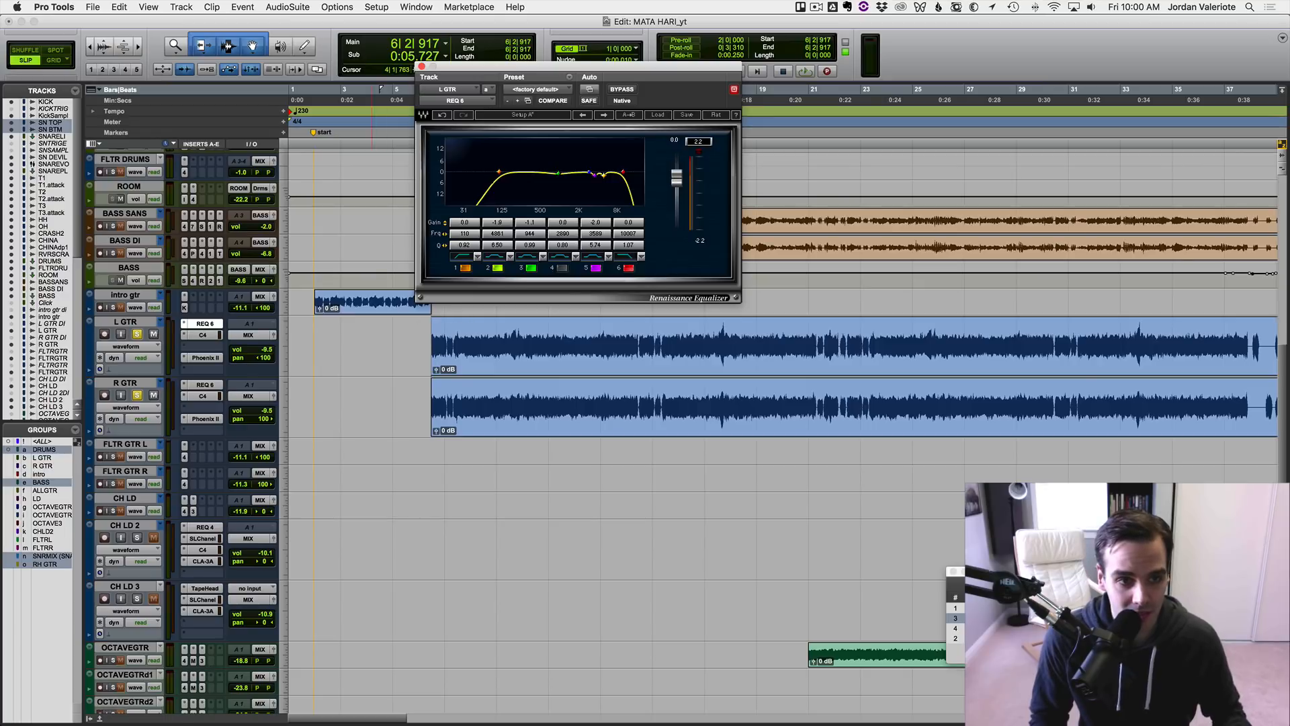
pyautogui.keyDown('super'); pyautogui.click(206, 357); pyautogui.keyUp('super')
pyautogui.keyDown('super'); pyautogui.click(203, 335); pyautogui.keyUp('super')
pyautogui.keyDown('super'); pyautogui.click(205, 323); pyautogui.keyUp('super')
pyautogui.press('space')
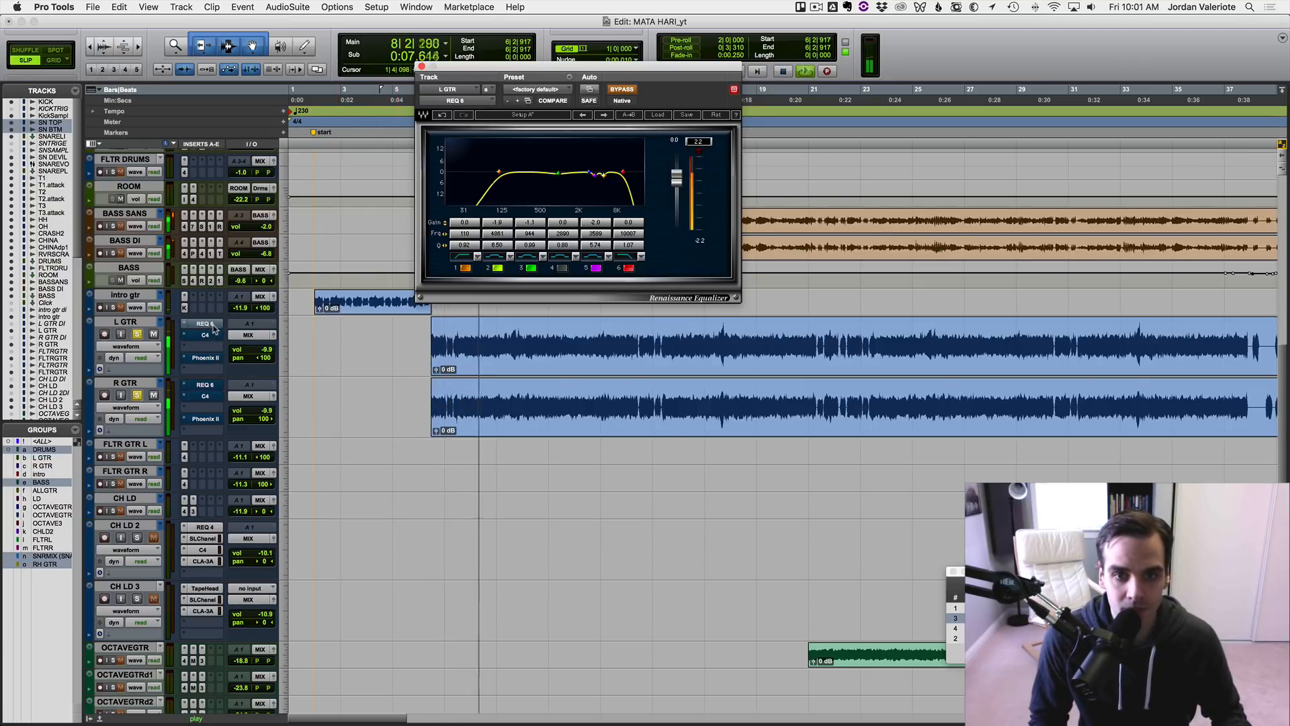
pyautogui.press('space')
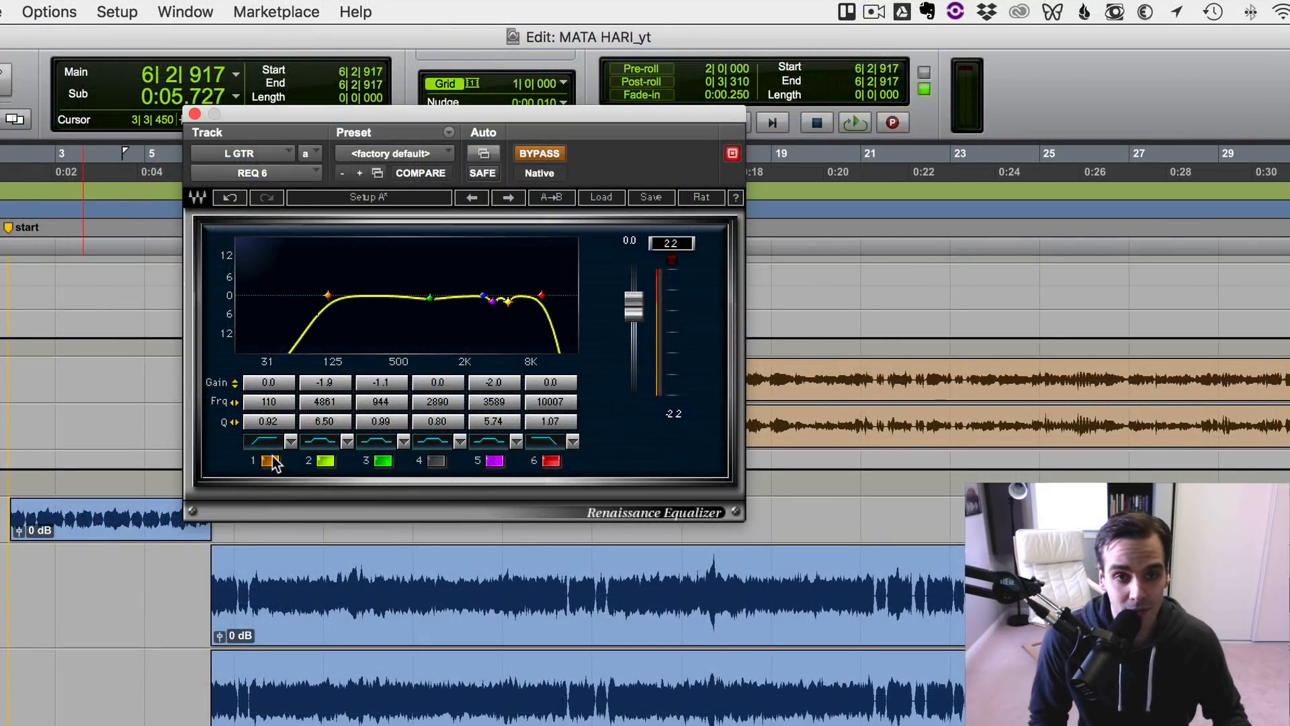
# Play the opening guitar section while toggling the REQ 6 bypass to compare the sound, leaving the equalizer active.
pyautogui.click(268, 402)
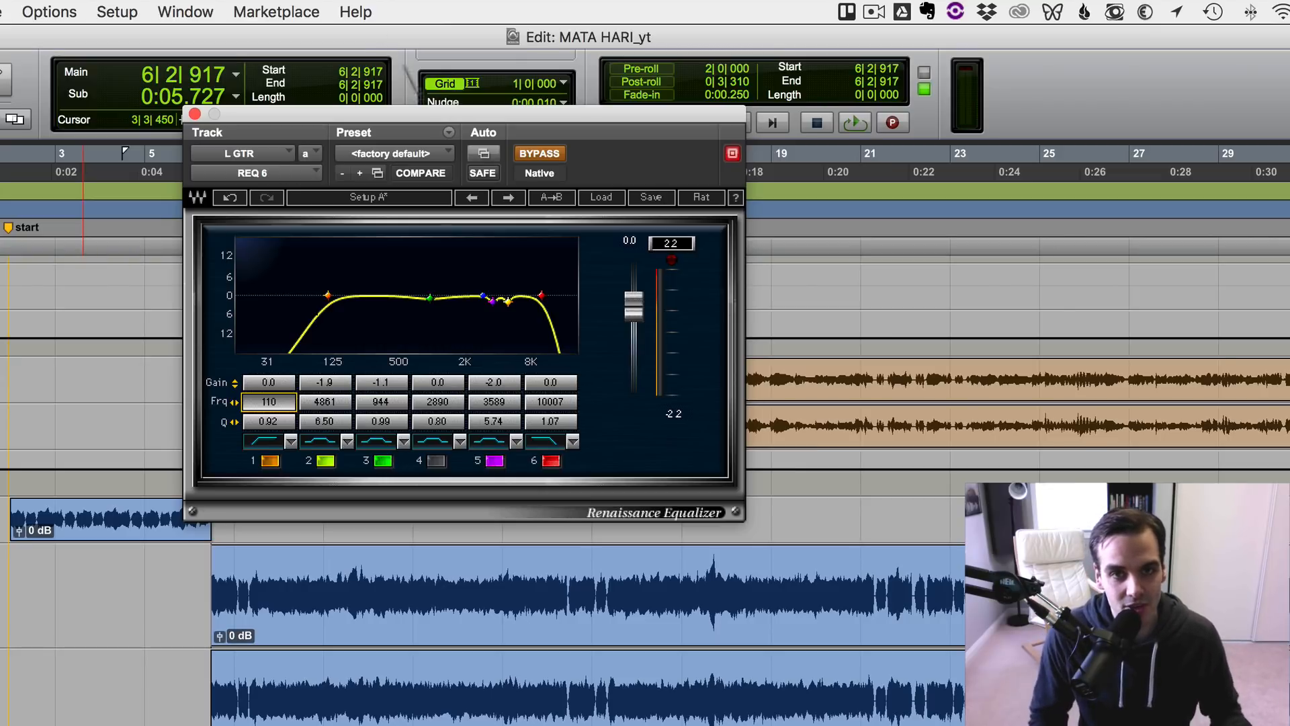
pyautogui.moveTo(577, 111); pyautogui.dragTo(575, 114)
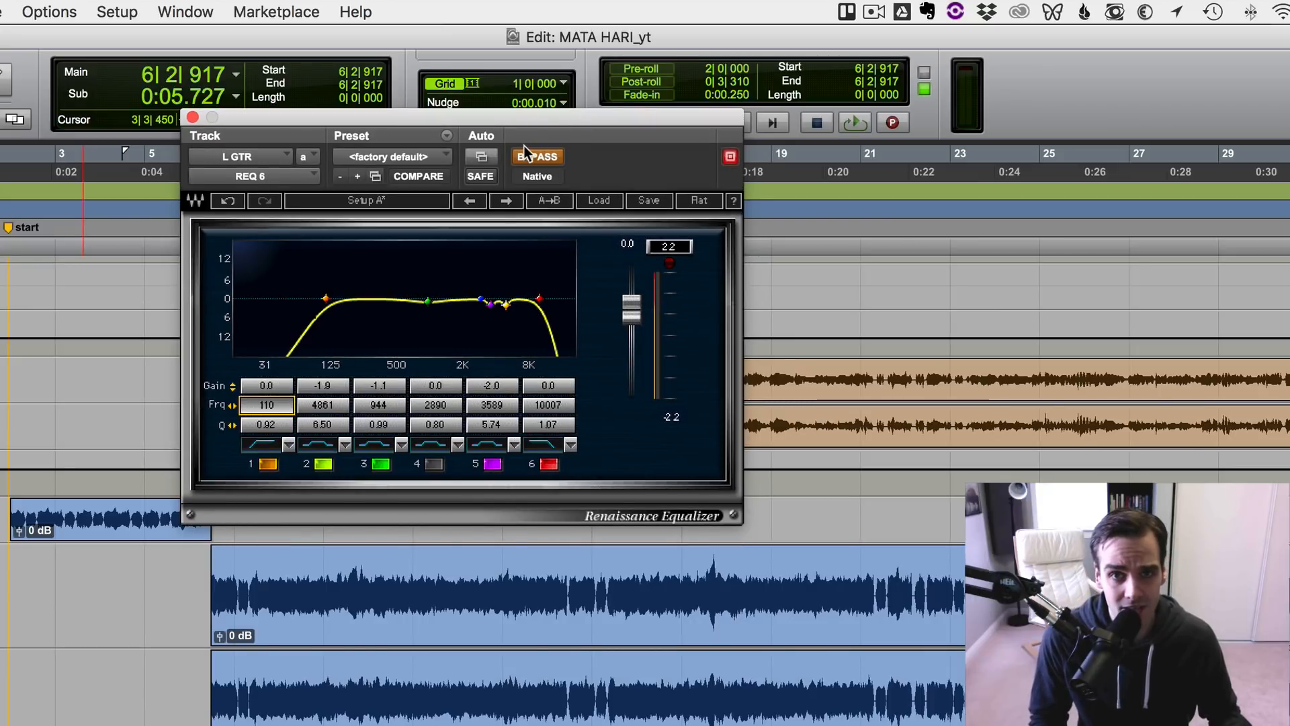
pyautogui.press('space')
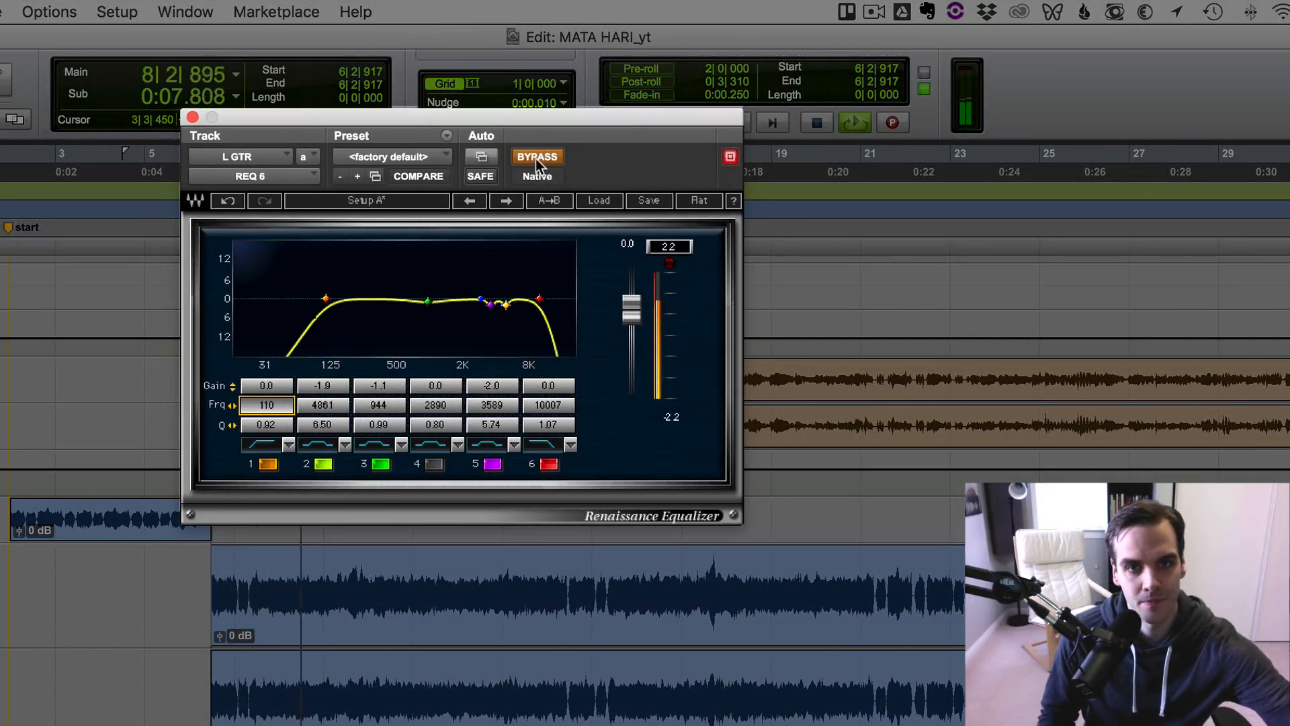
pyautogui.click(535, 155)
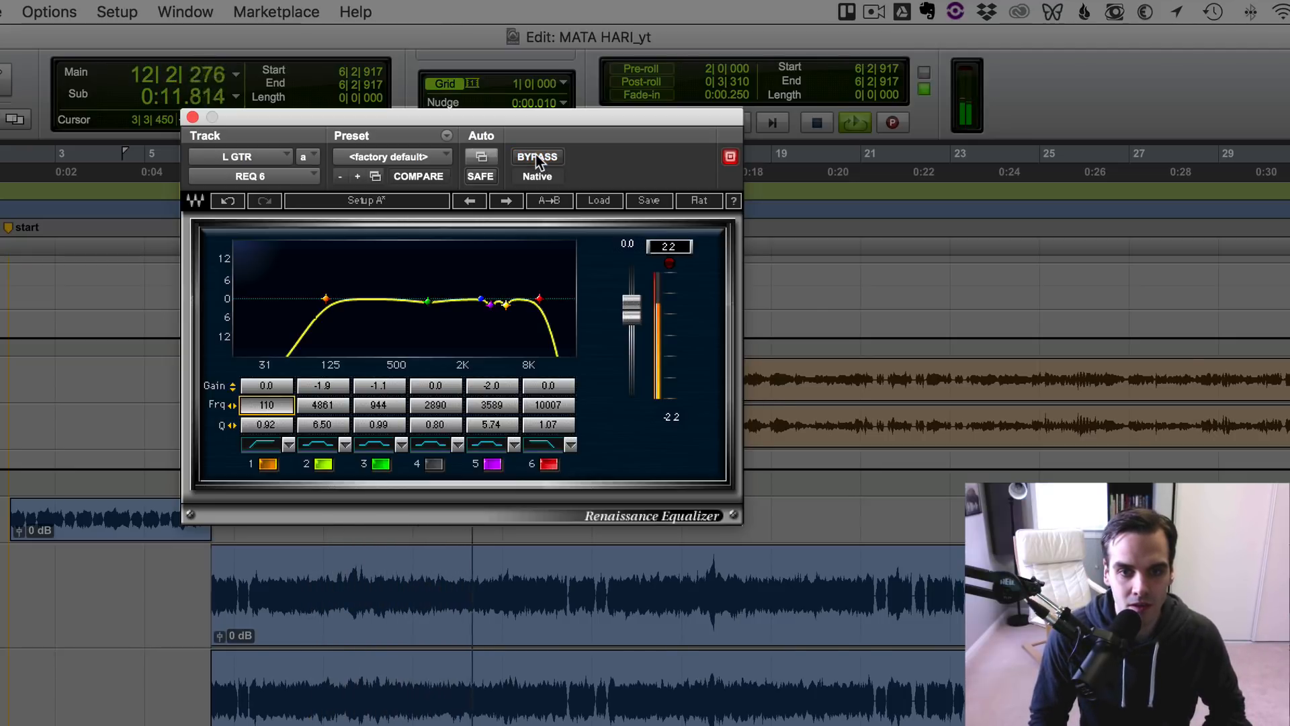
pyautogui.click(535, 155)
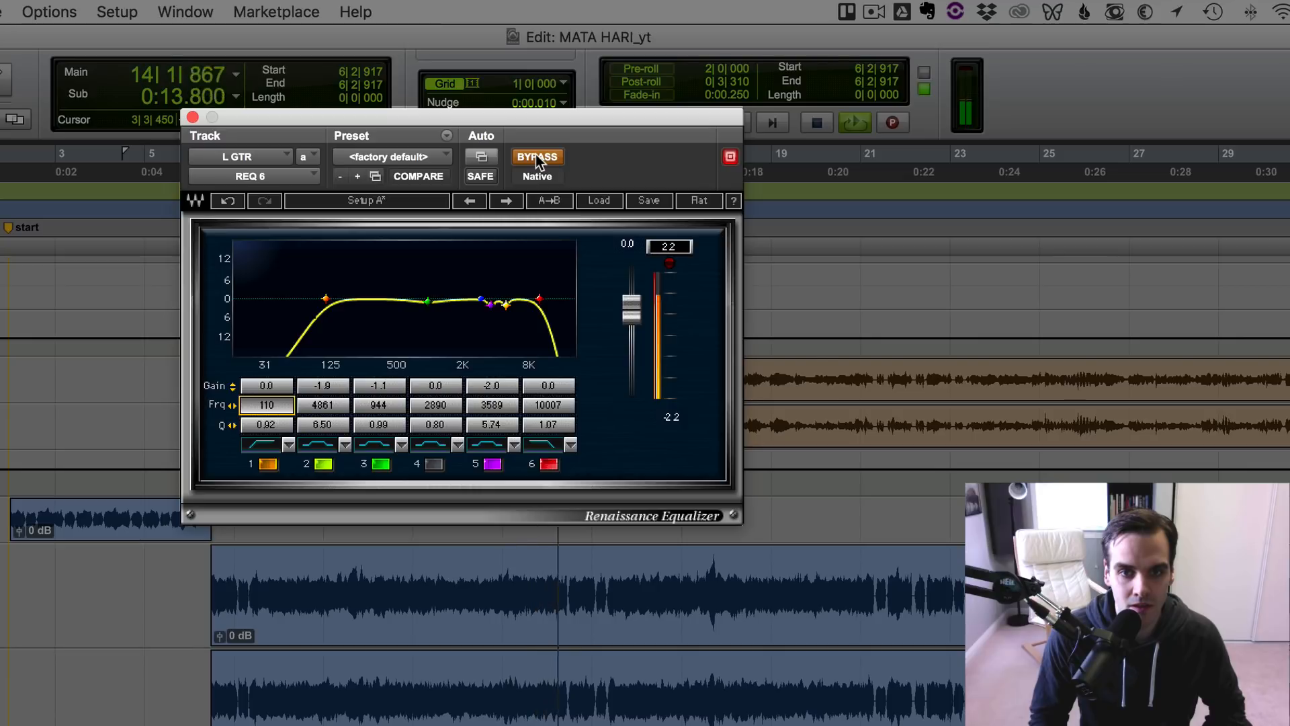
pyautogui.click(535, 155)
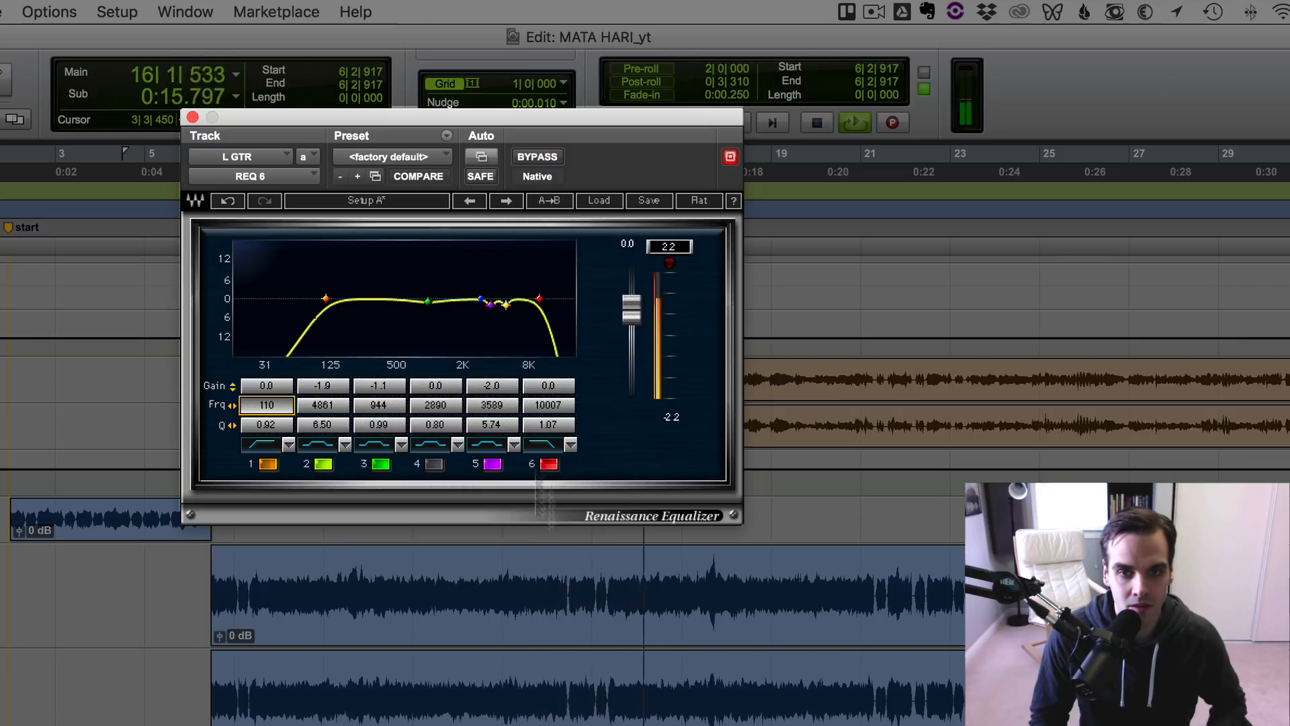
pyautogui.press('space')
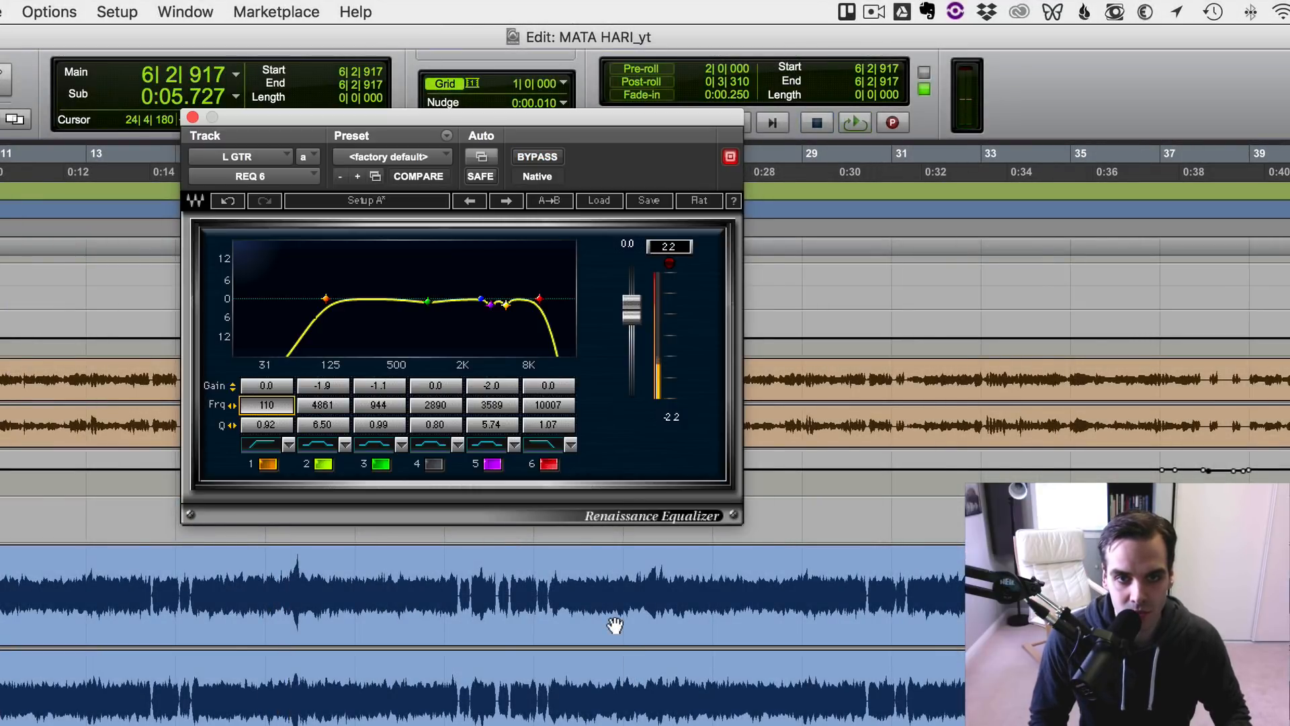
# Play the guitars from the CH1 marker and compare the chorus with REQ 6 bypassed and active, ending with the equalizer active.
pyautogui.click(336, 584)
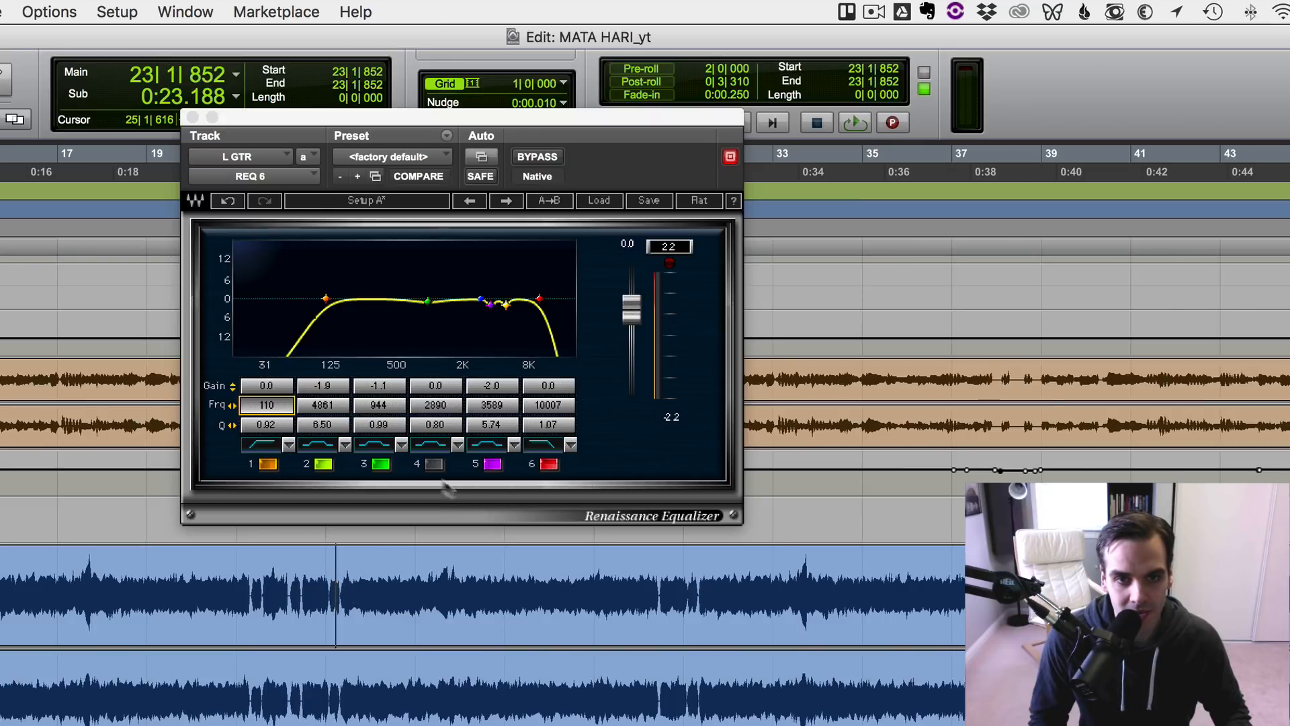
pyautogui.click(380, 466)
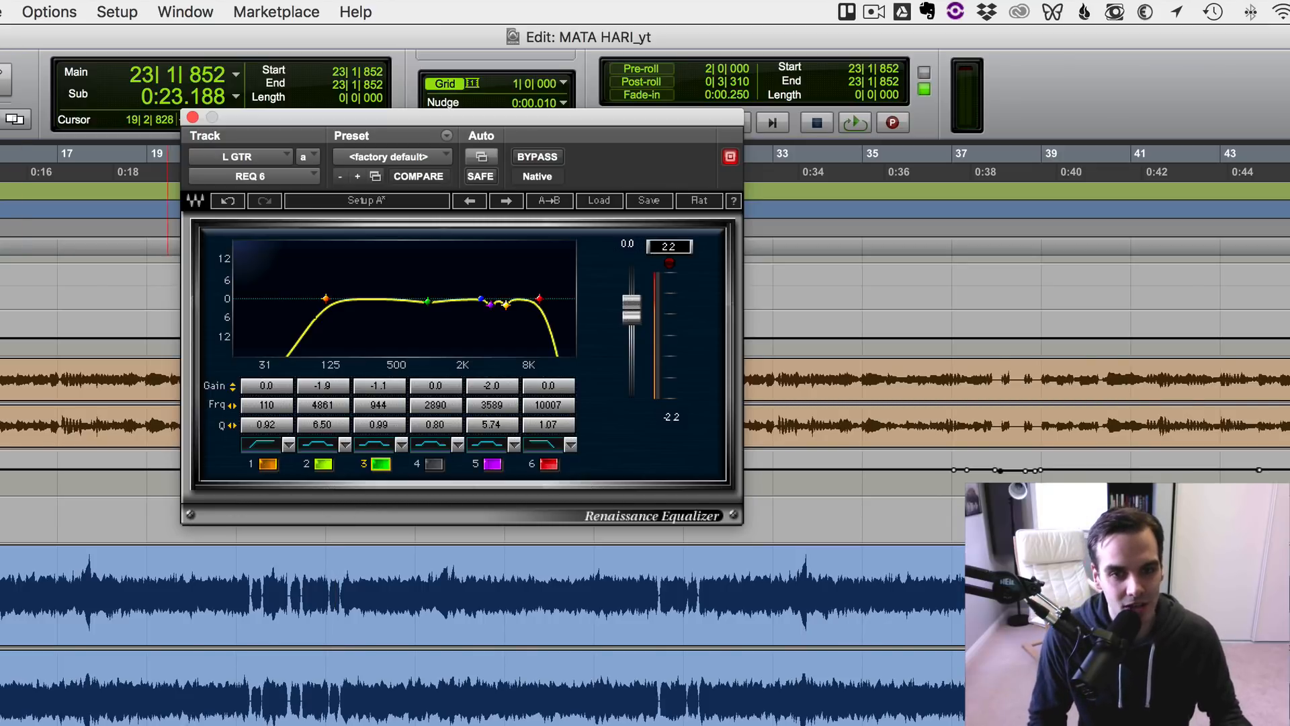
pyautogui.click(404, 589)
pyautogui.hscroll(10, 823, 719)
pyautogui.hscroll(10, 823, 719)
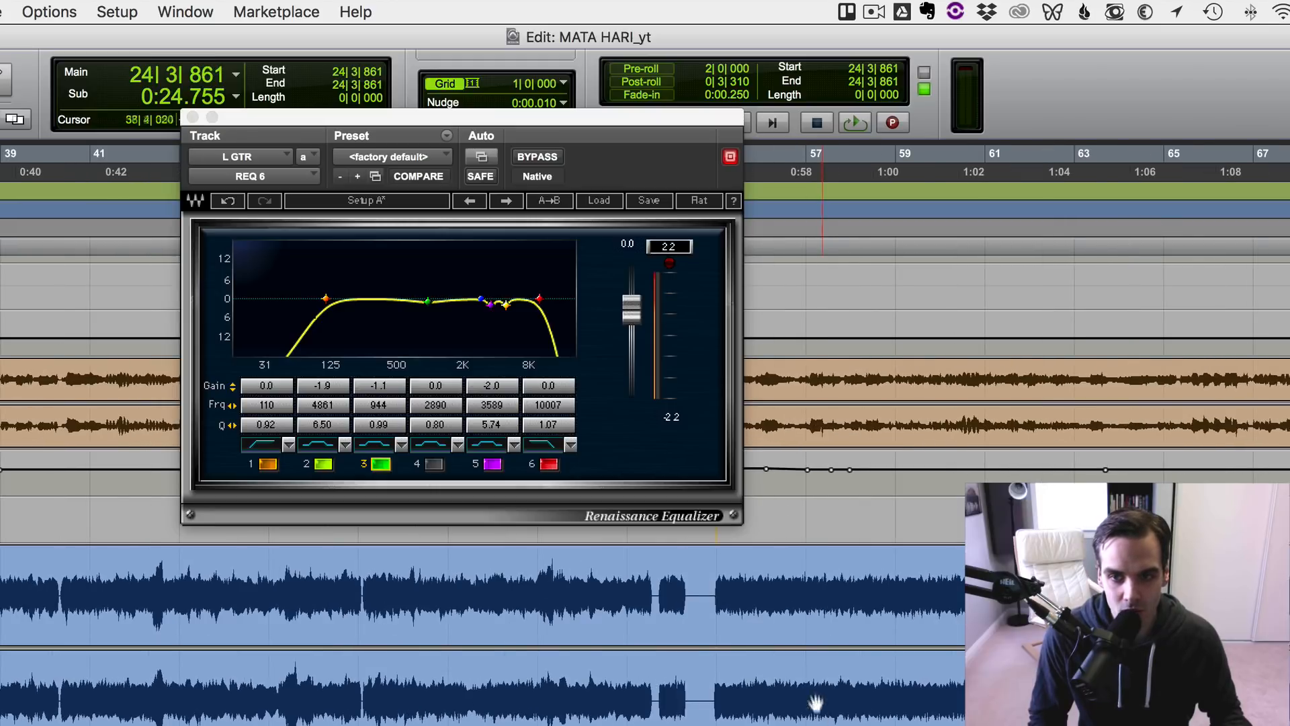
pyautogui.click(717, 581)
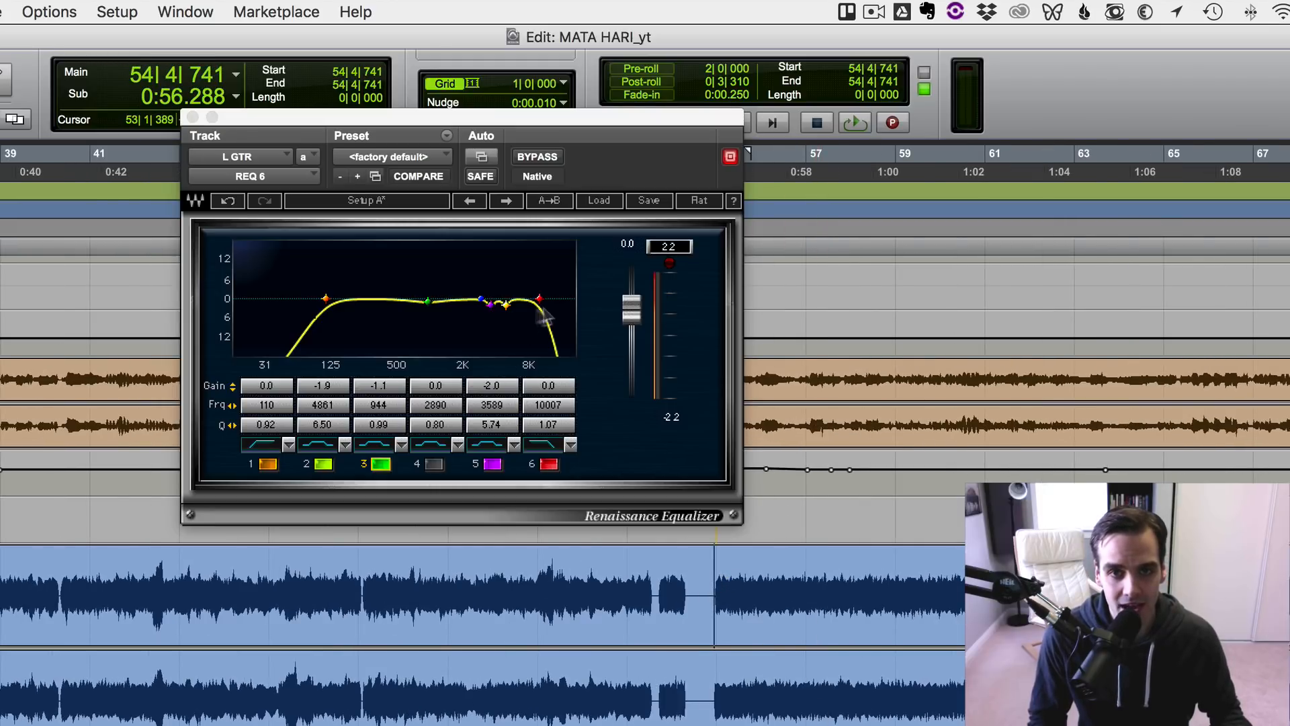
pyautogui.press('space')
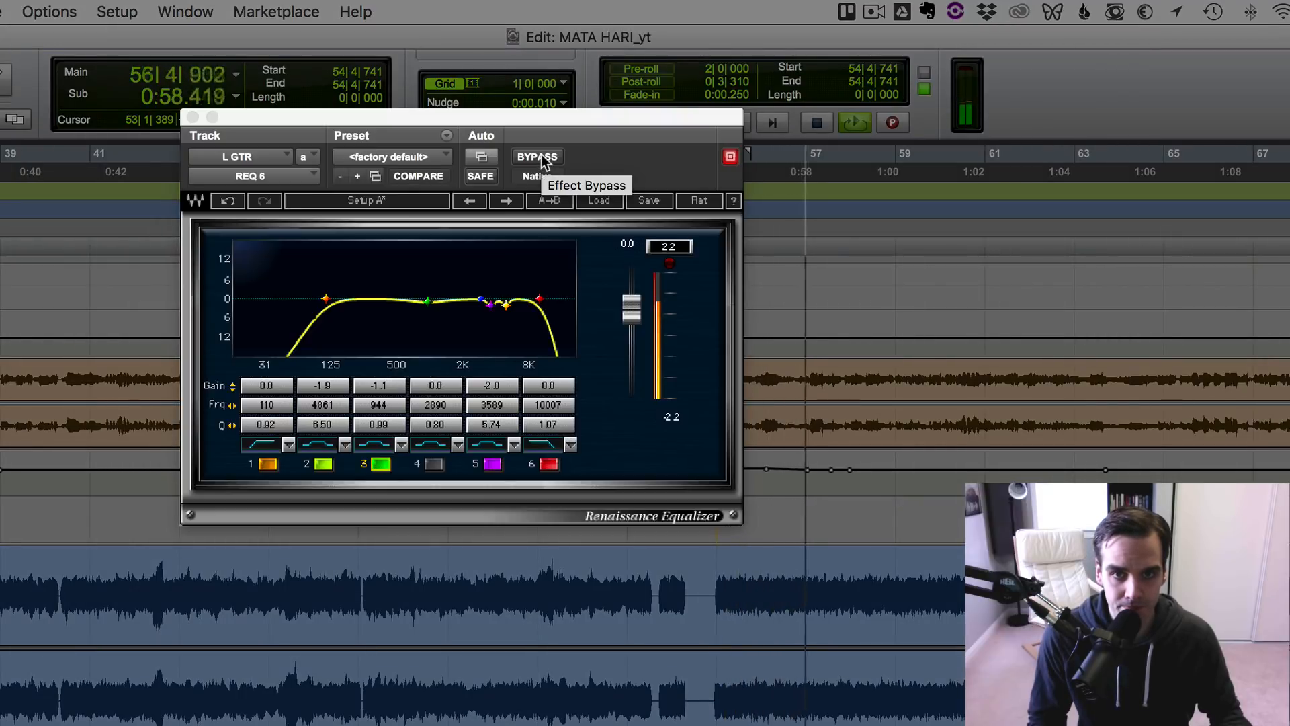
pyautogui.click(542, 155)
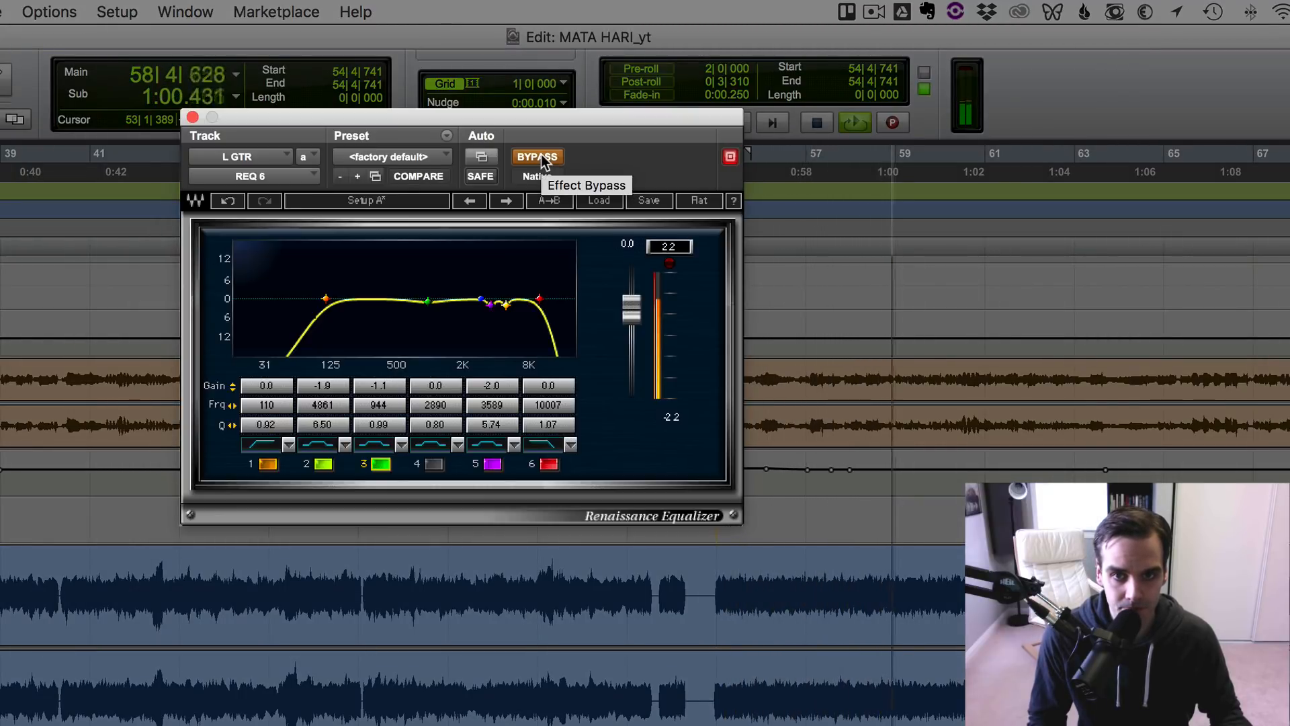
pyautogui.click(541, 156)
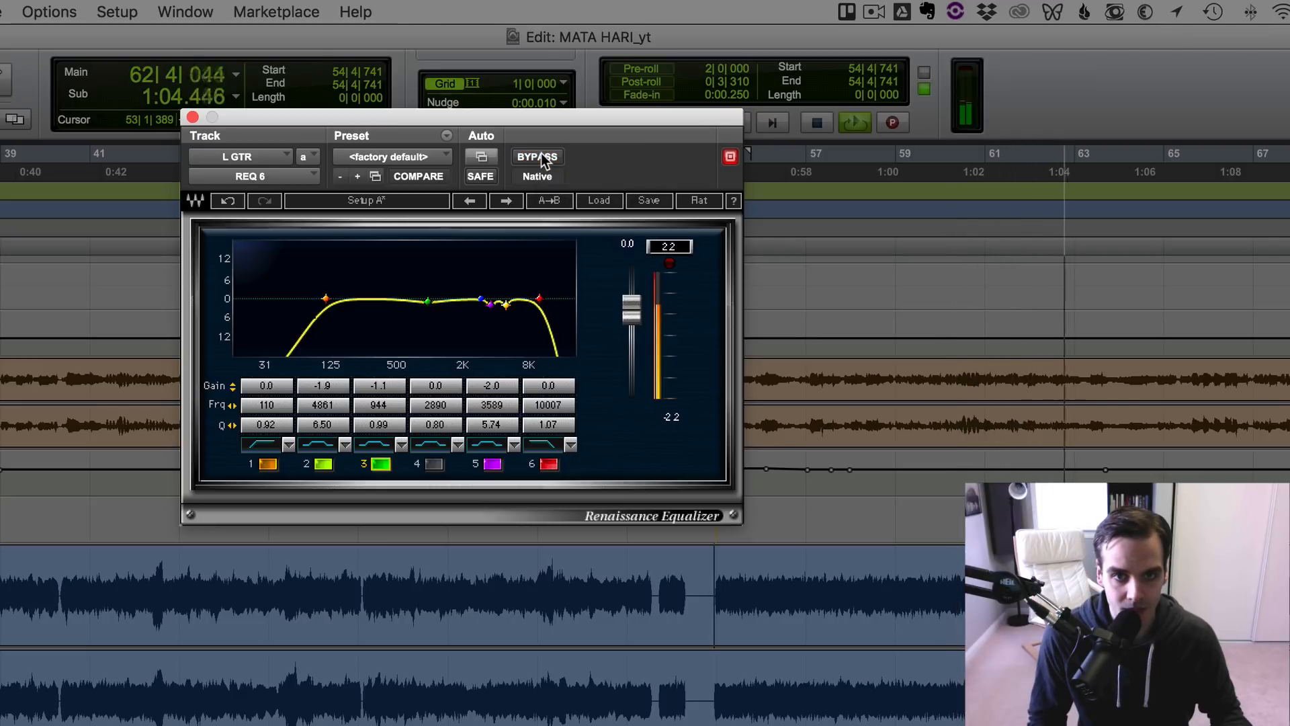
pyautogui.click(541, 157)
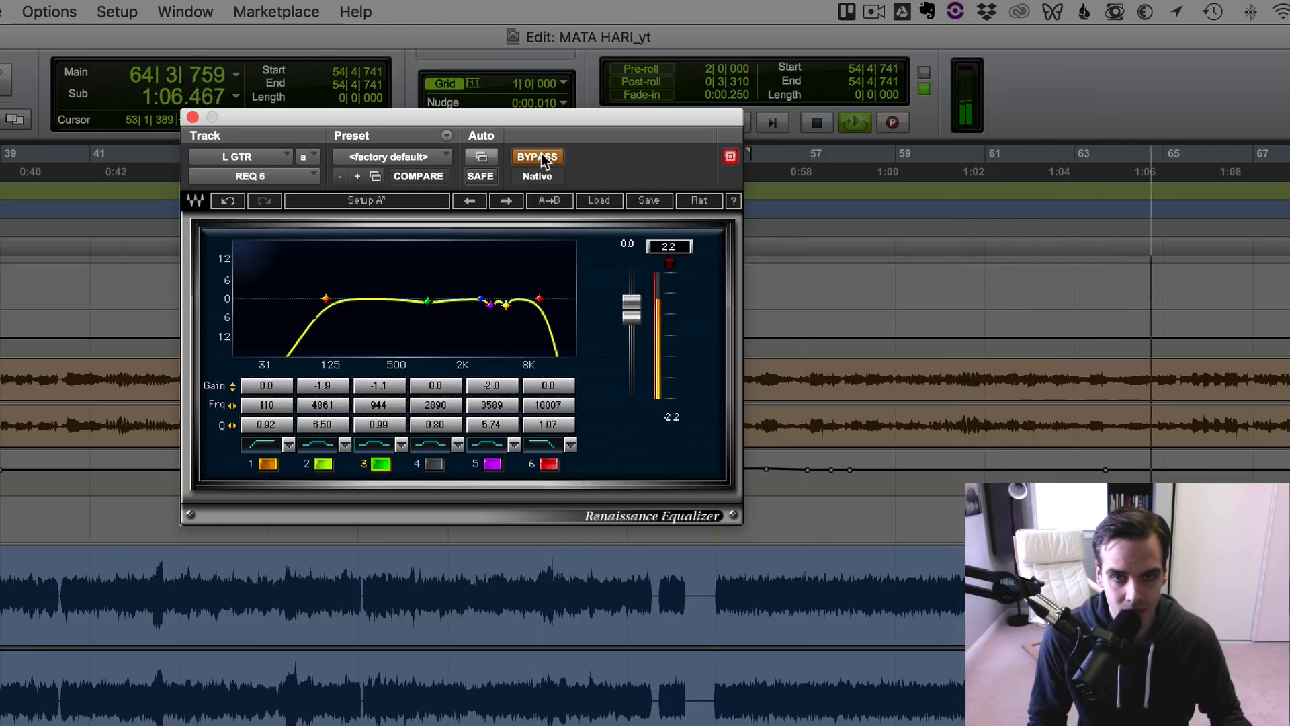
pyautogui.click(542, 157)
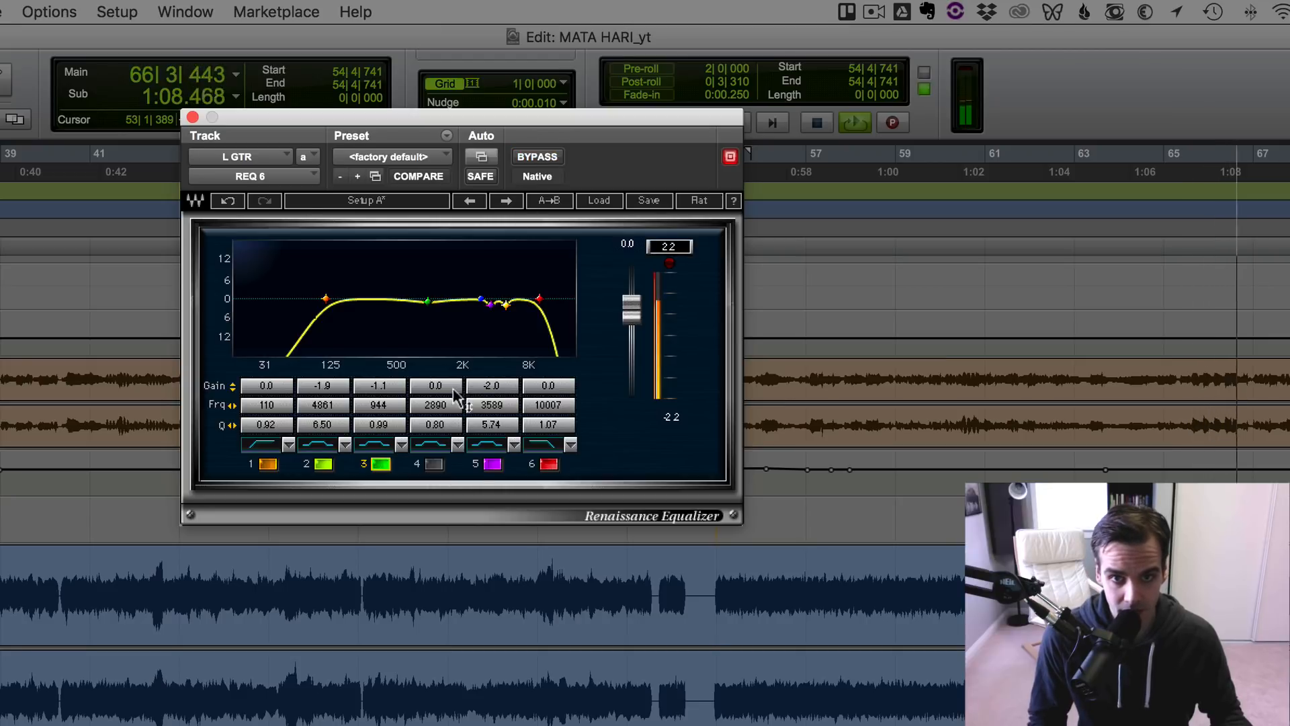
# Boost the 3589 Hz band of REQ 6 to 9.5 during playback to hear it, undo the boost and stop playback.
pyautogui.moveTo(479, 391); pyautogui.dragTo(479, 373)
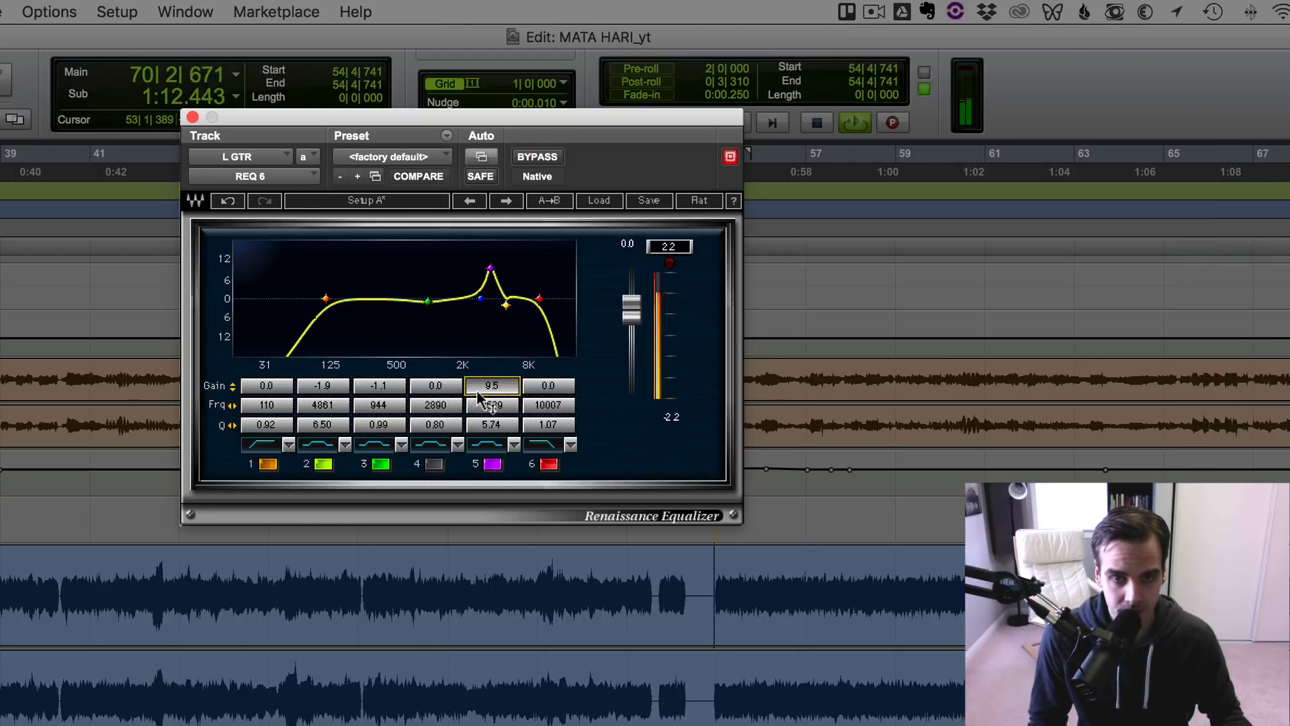
pyautogui.click(227, 201)
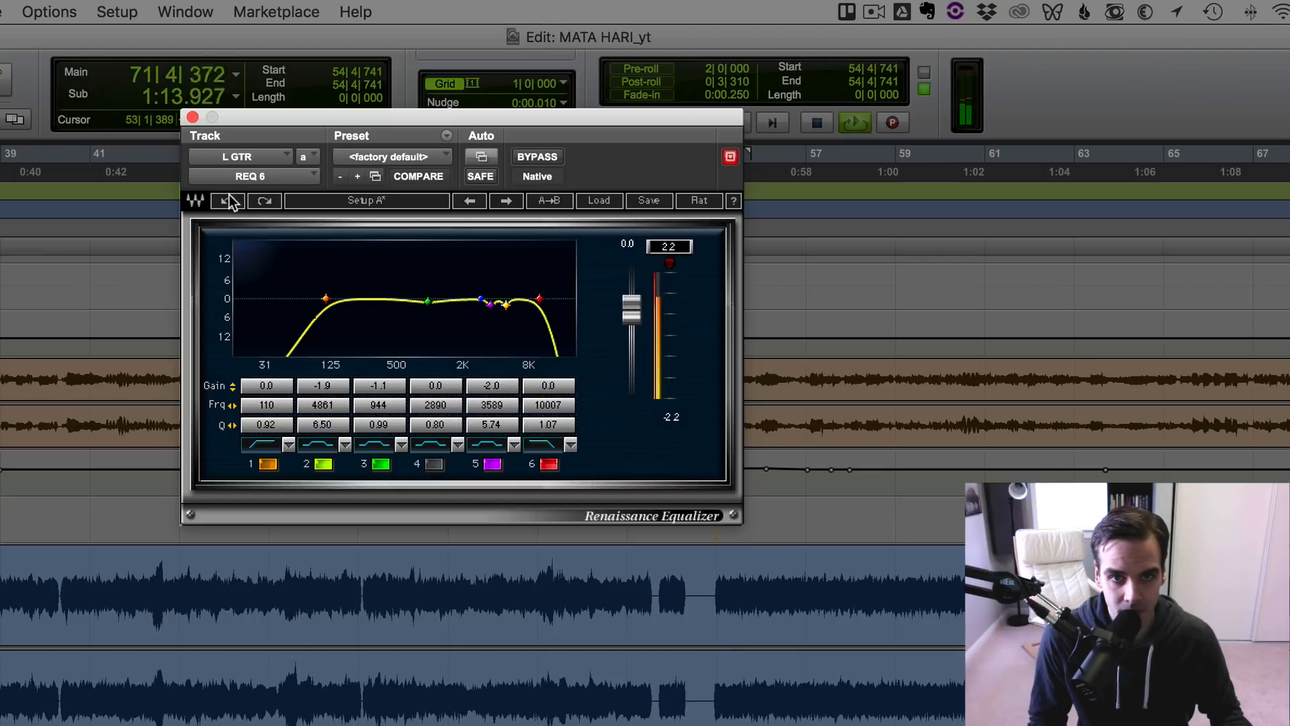
pyautogui.click(537, 156)
pyautogui.press('space')
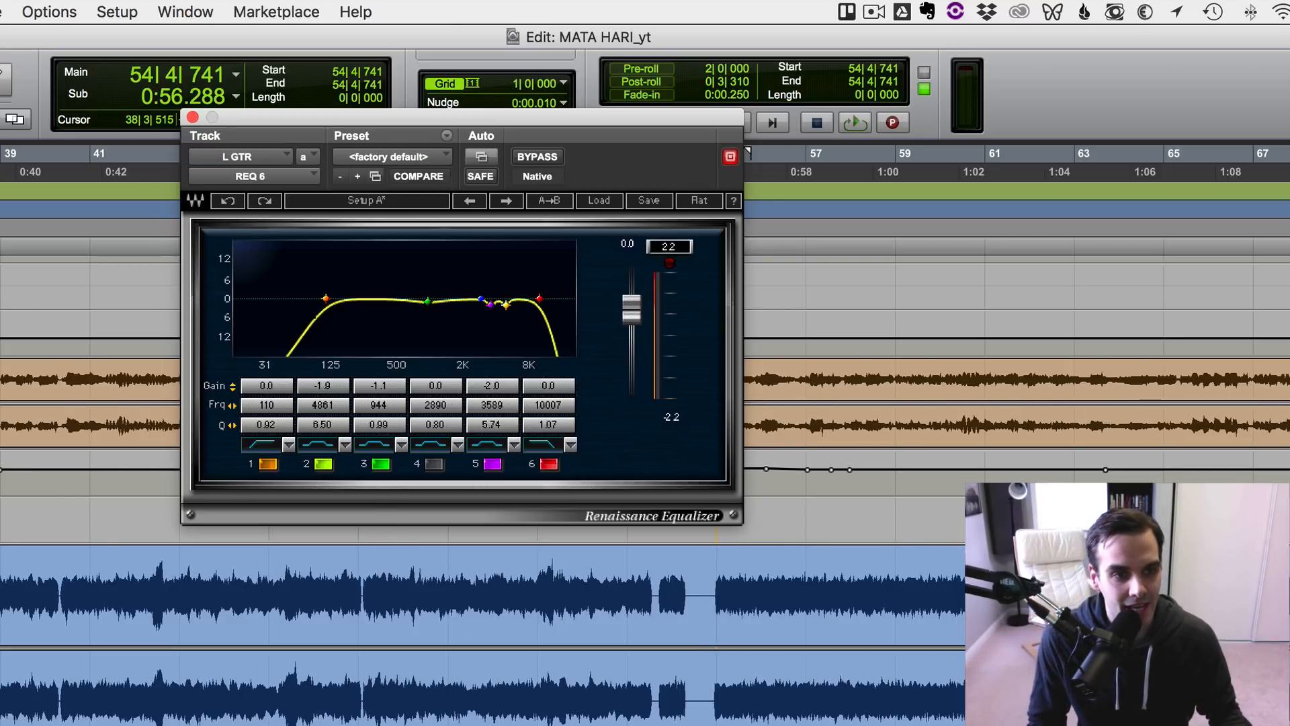
# Swap the REQ 6 window for L GTR's C4 and place the edit cursor at the start of the guitar clip.
pyautogui.press('super+w')
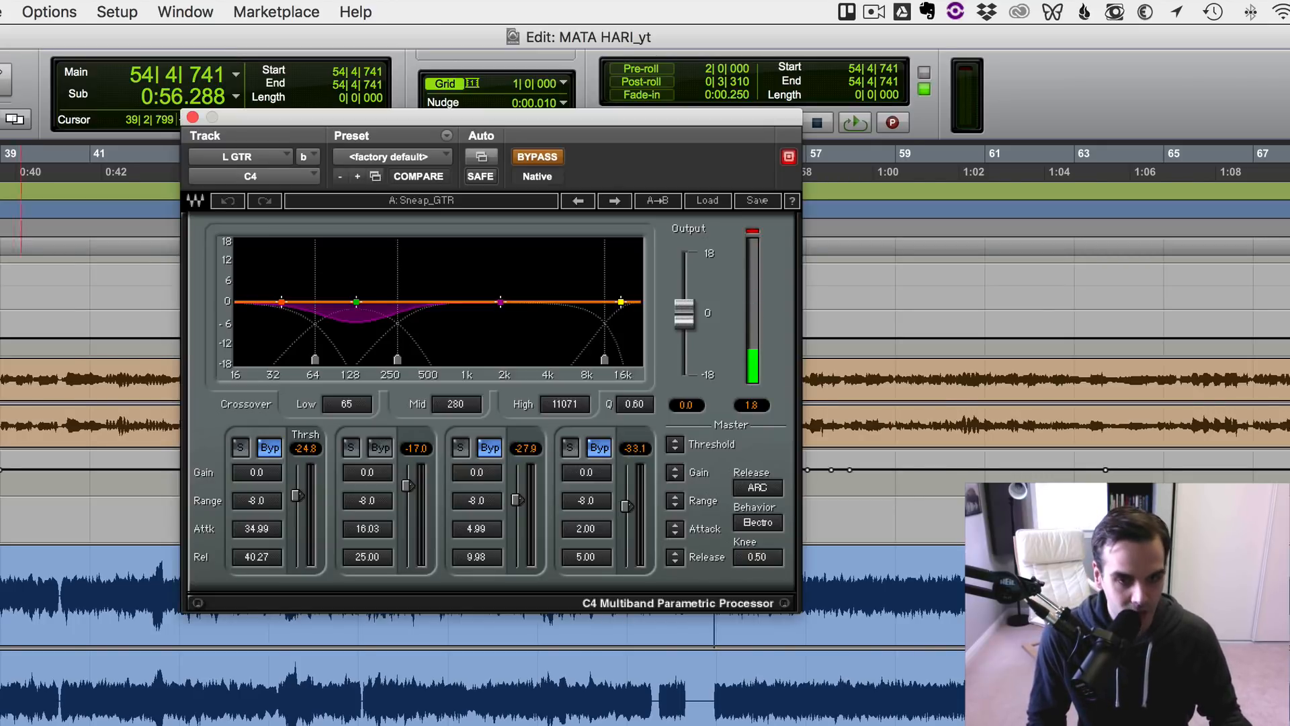
pyautogui.press('r')
pyautogui.press('r')
pyautogui.scroll(2, 20, 490)
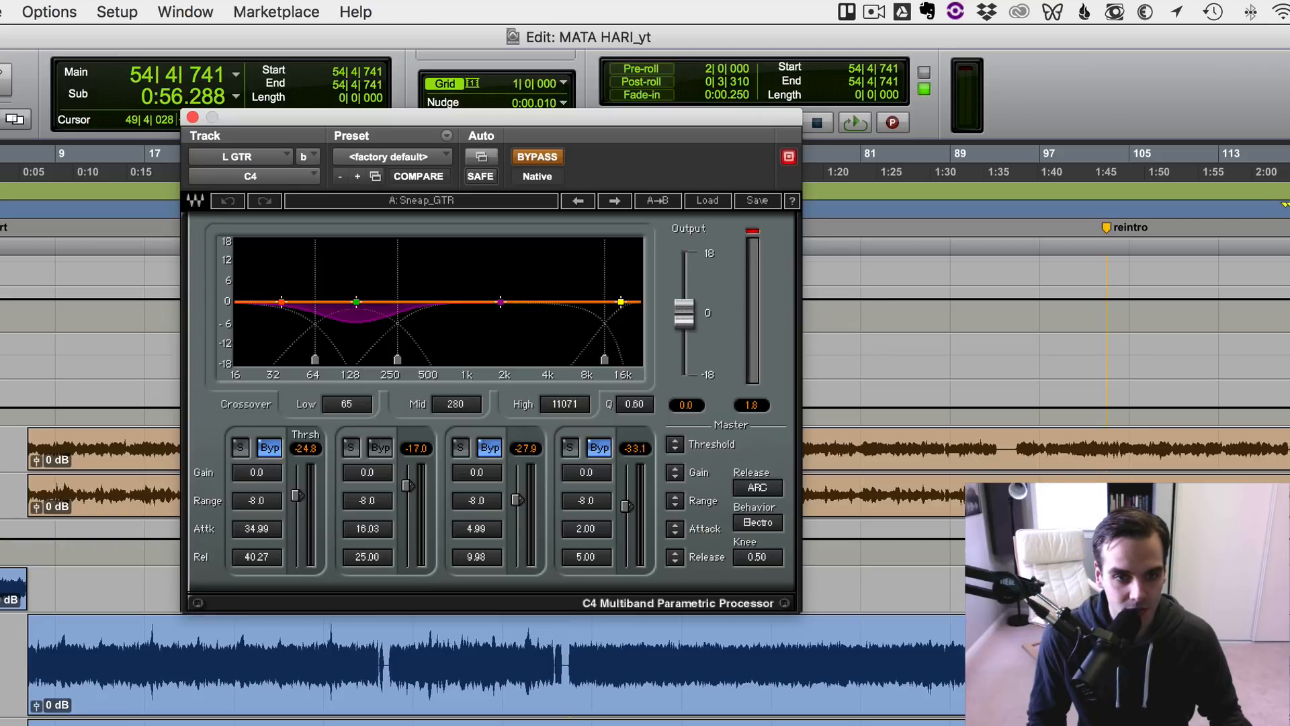
pyautogui.click(148, 654)
pyautogui.press('t')
pyautogui.press('t')
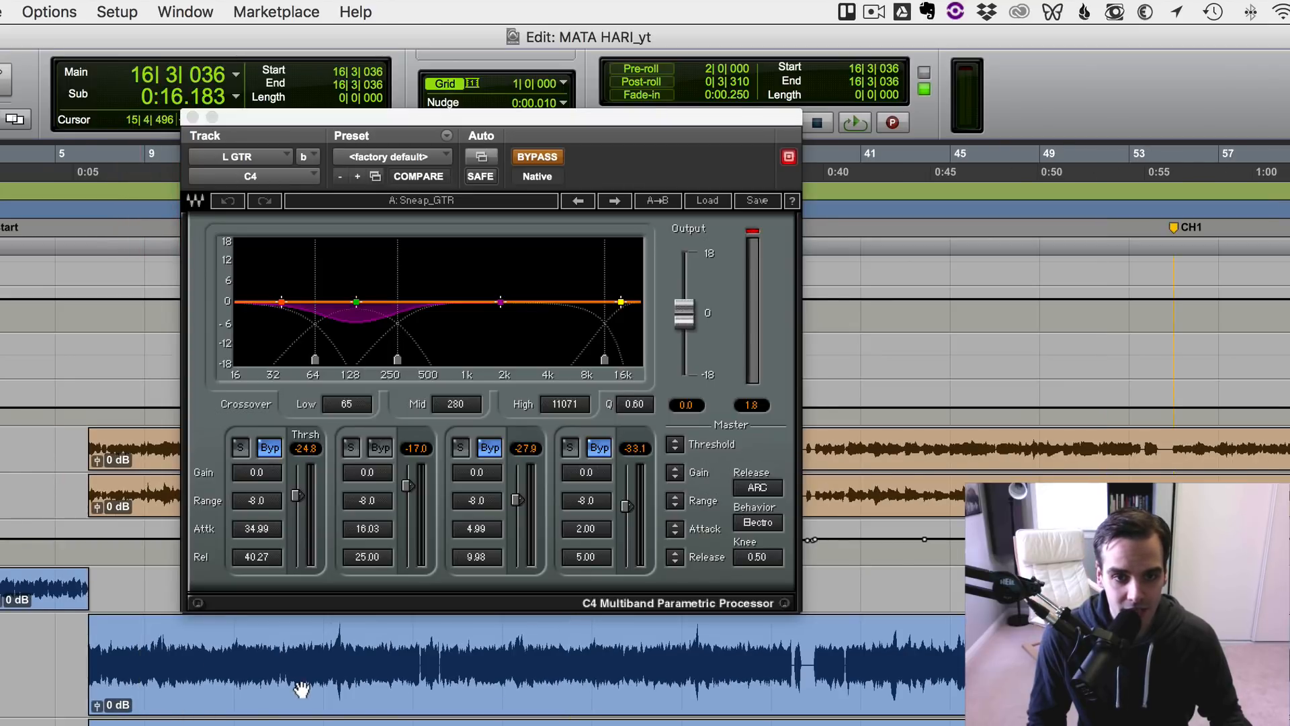
pyautogui.click(187, 645)
pyautogui.press('Tab')
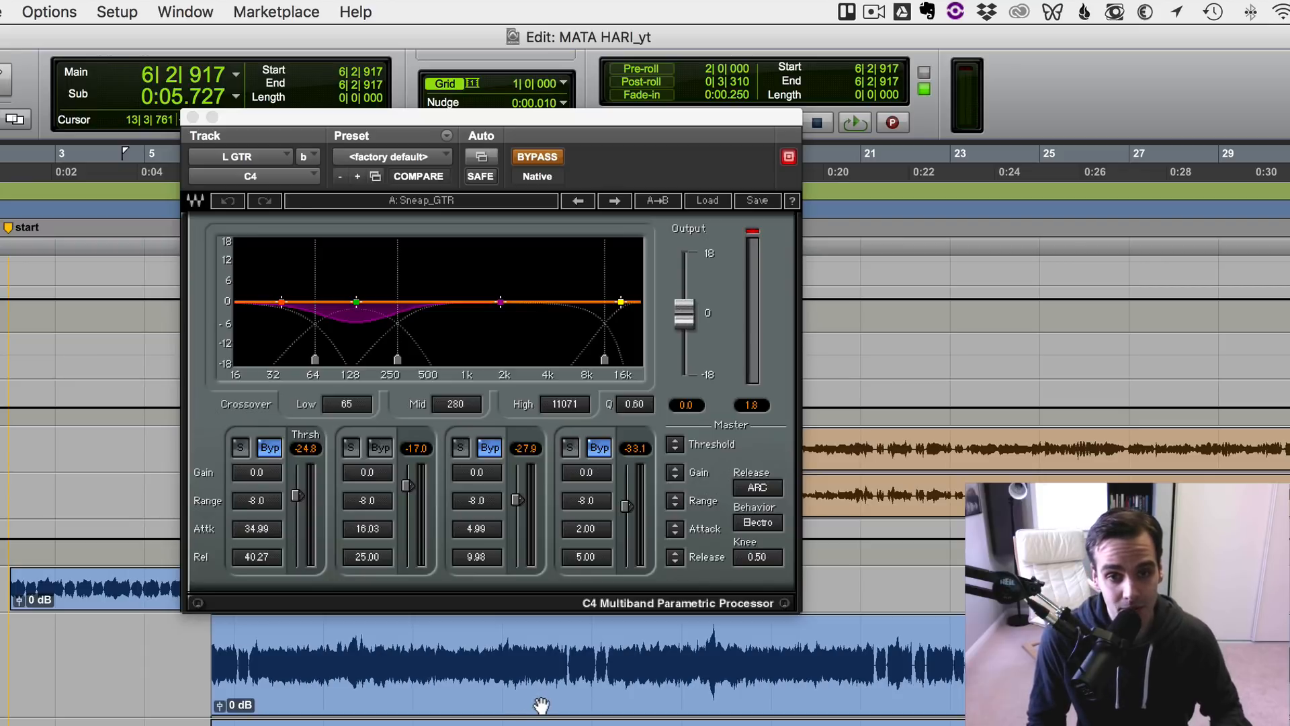
# Play the rhythm guitars from about bar 15 with C4 bypassed and activate C4 during playback.
pyautogui.click(699, 659)
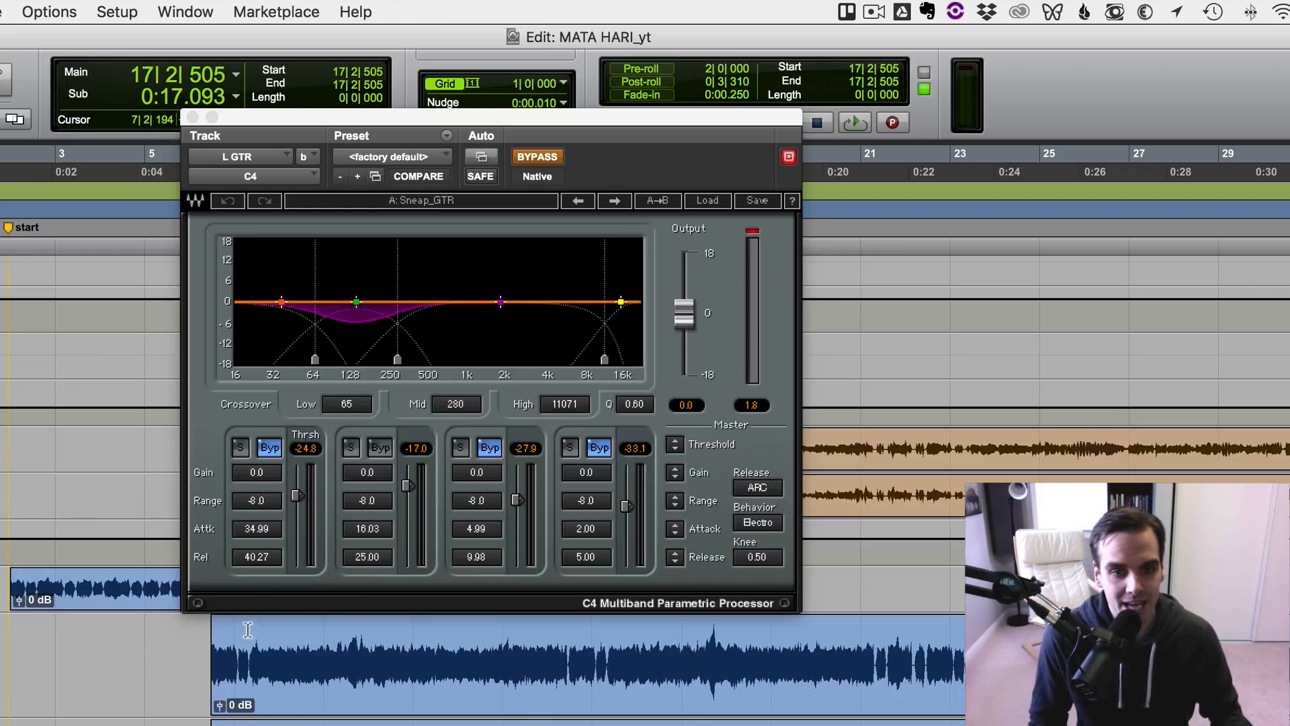
pyautogui.click(342, 653)
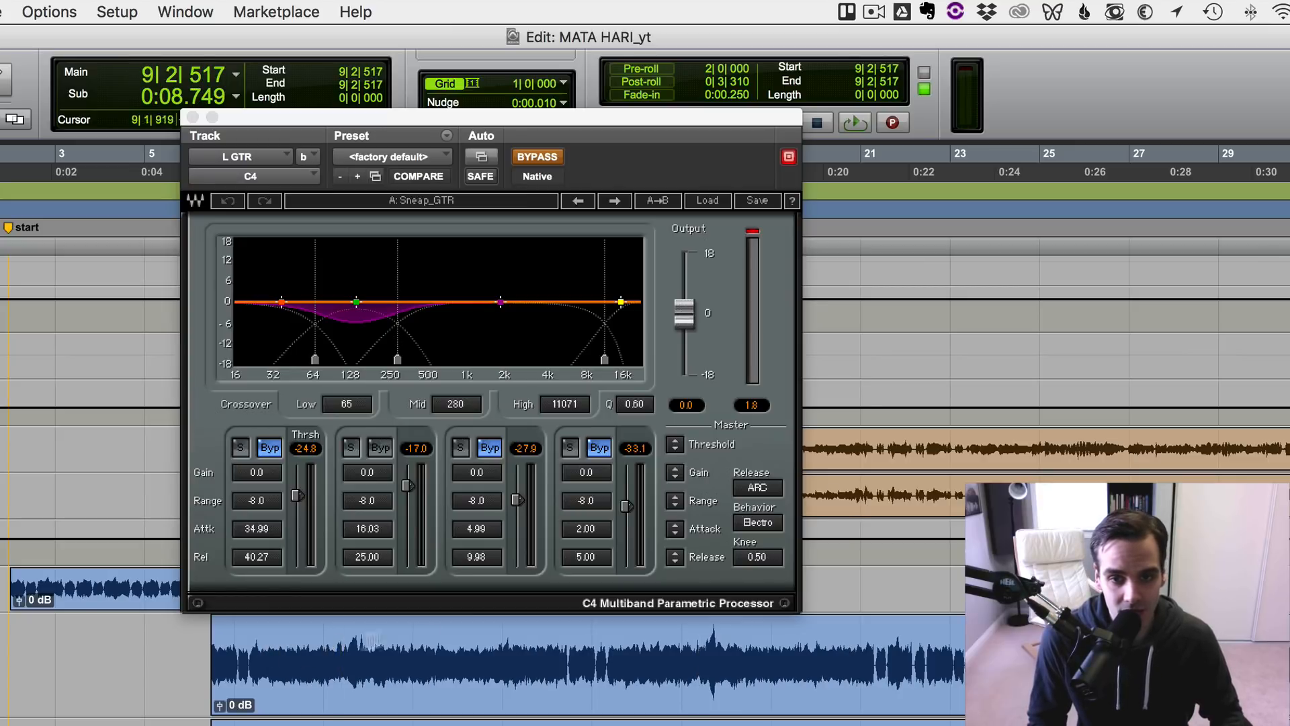
pyautogui.click(663, 646)
pyautogui.click(595, 647)
pyautogui.press('space')
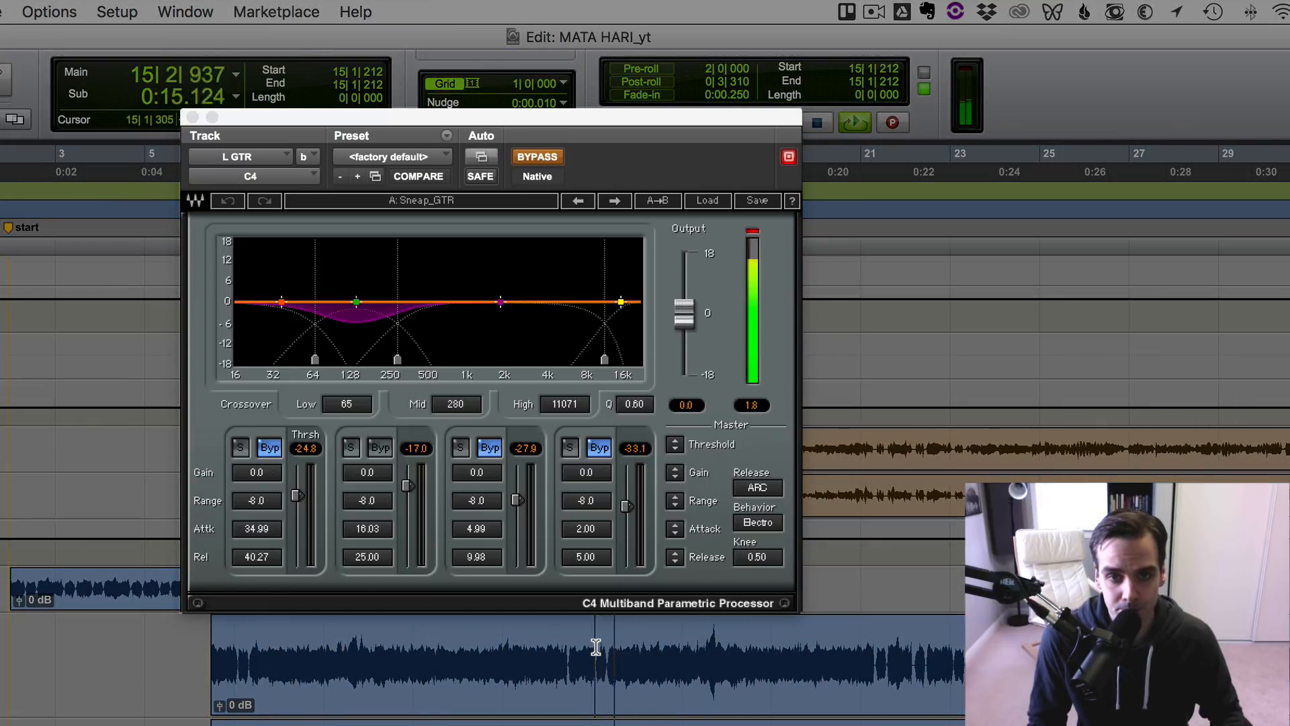
pyautogui.click(534, 154)
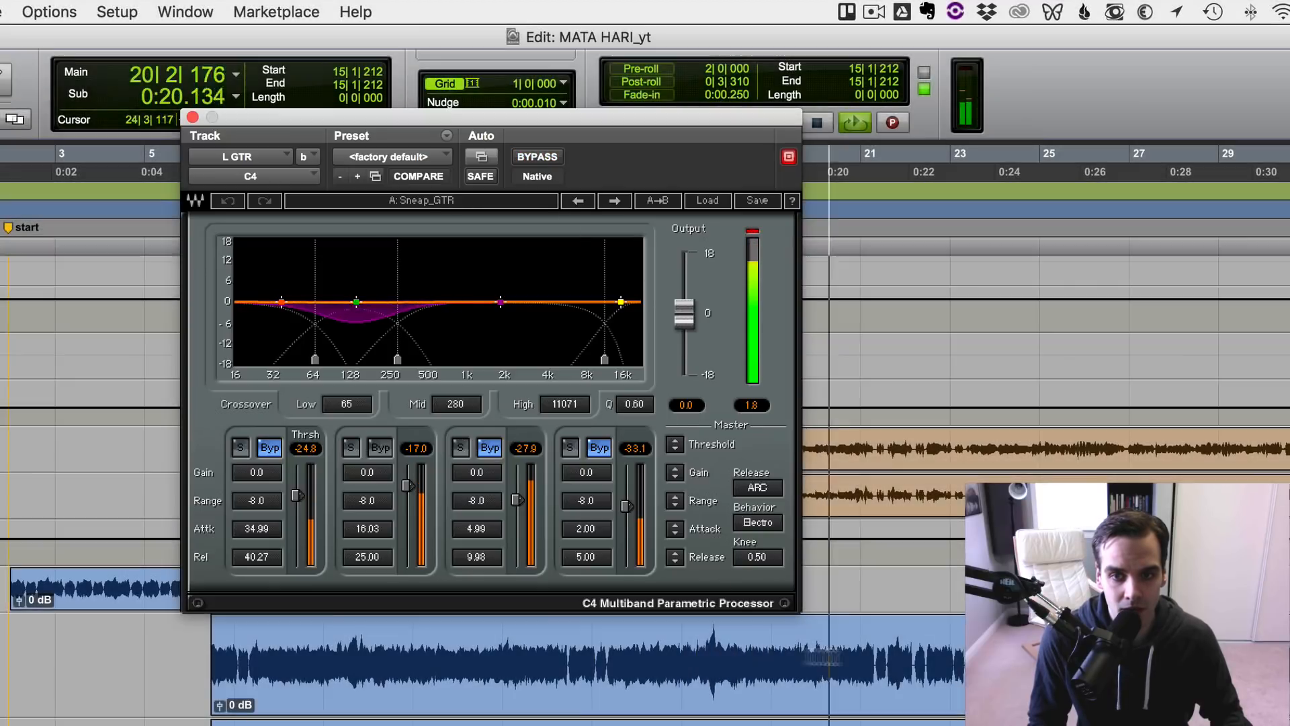
# Mark the loud peak around bar 17 on L GTR and play from just before it, about bar 16, with C4 active.
pyautogui.click(696, 647)
pyautogui.moveTo(696, 648); pyautogui.dragTo(743, 650)
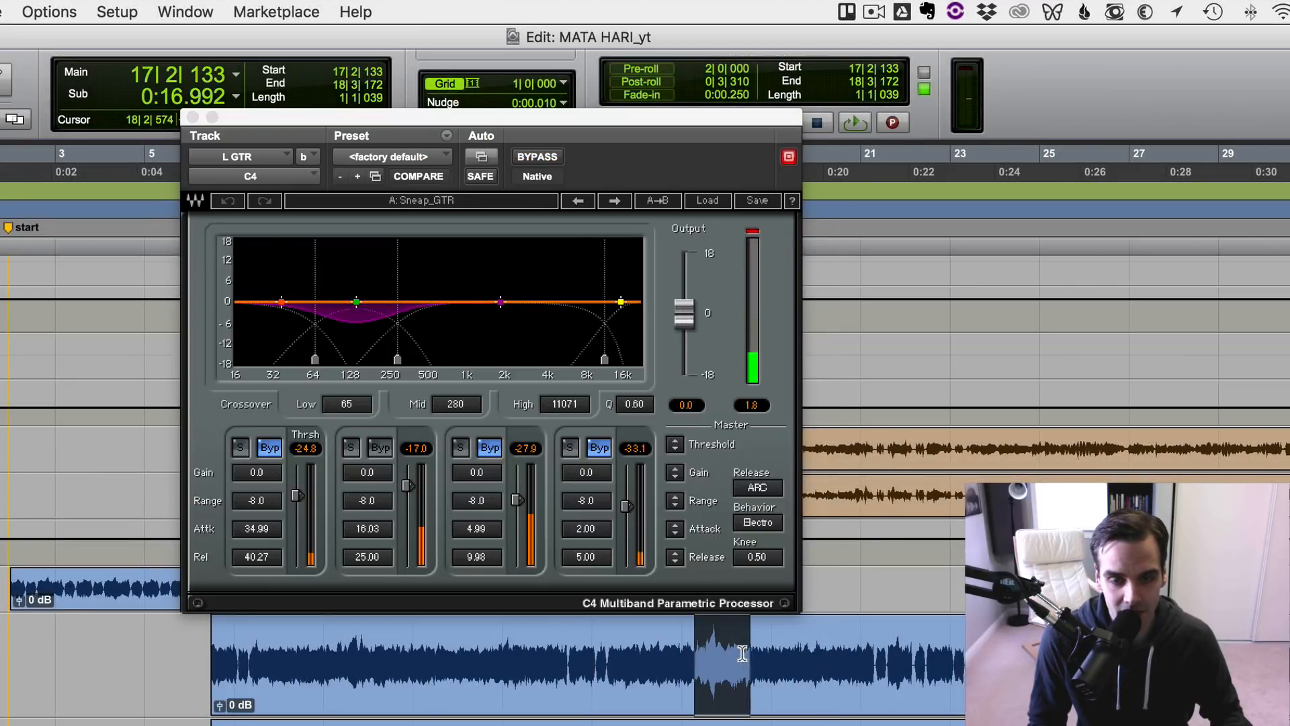
pyautogui.click(743, 650)
pyautogui.press('t')
pyautogui.click(668, 649)
pyautogui.press('space')
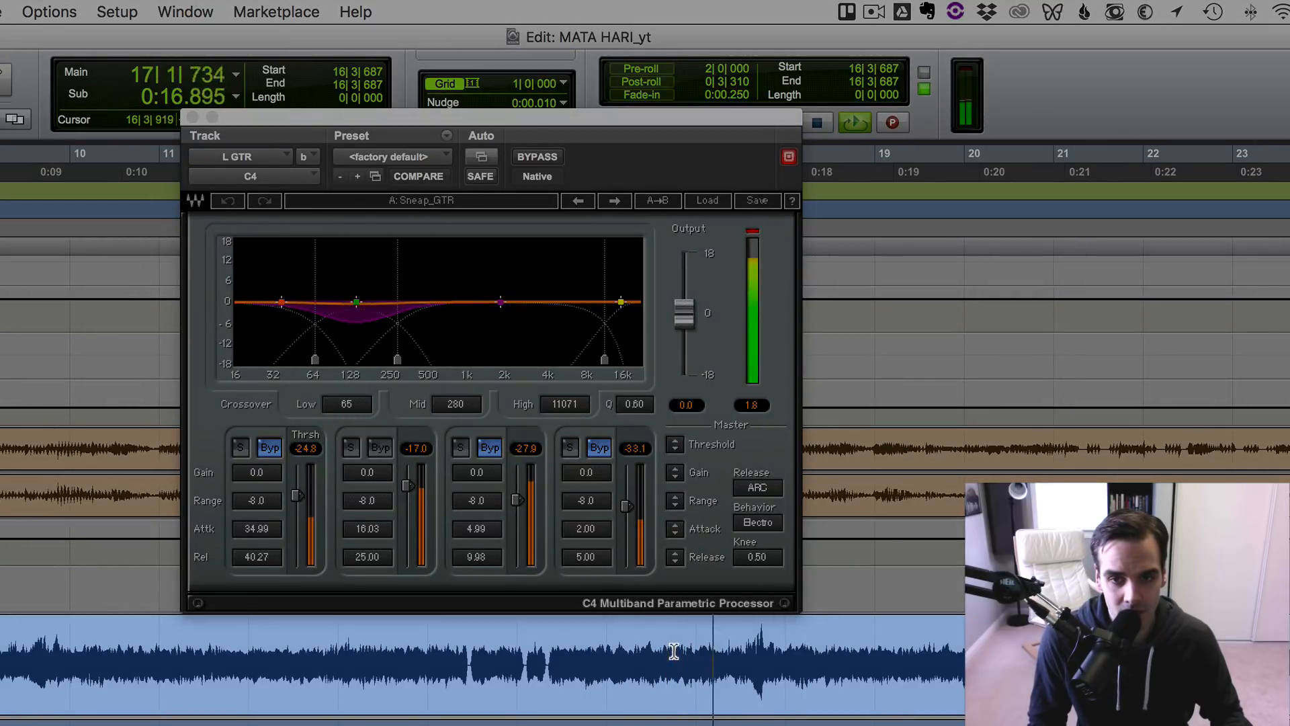
# Replay the passage from about bar 16 with C4 bypassed and active to compare them, leaving C4 active and playback stopped.
pyautogui.click(550, 156)
pyautogui.press('space')
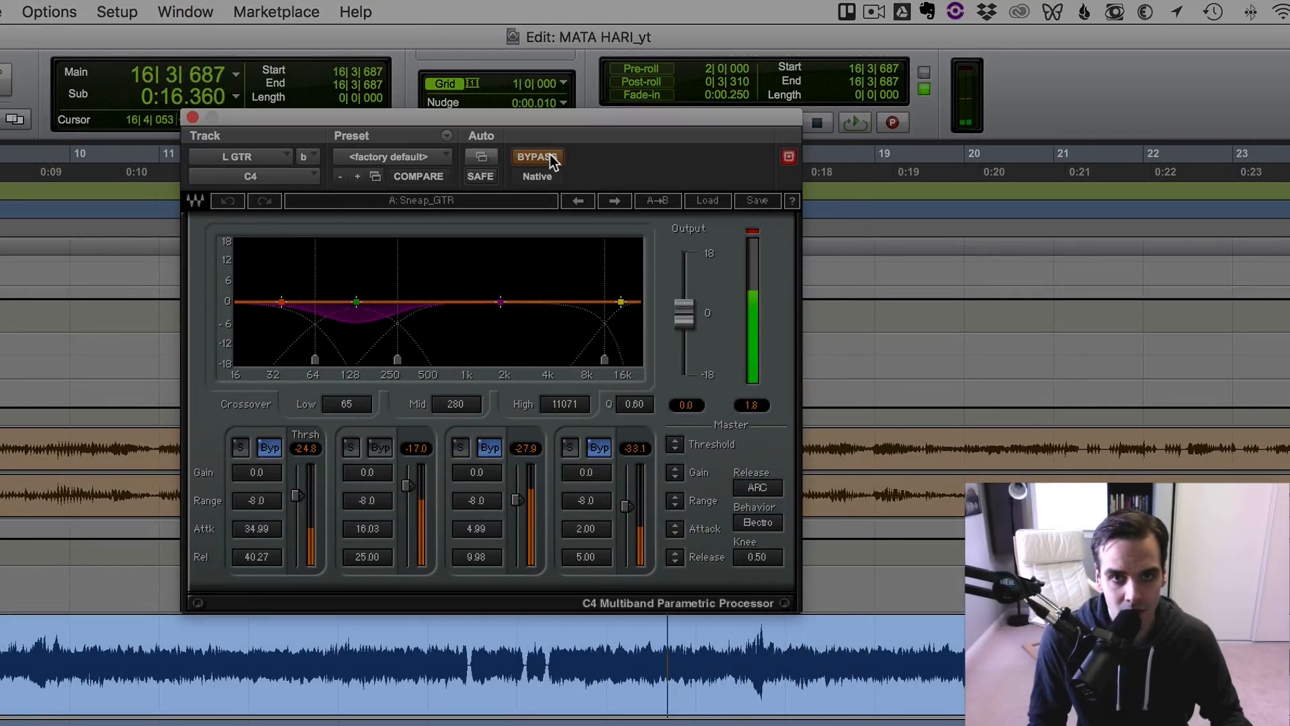
pyautogui.press('space')
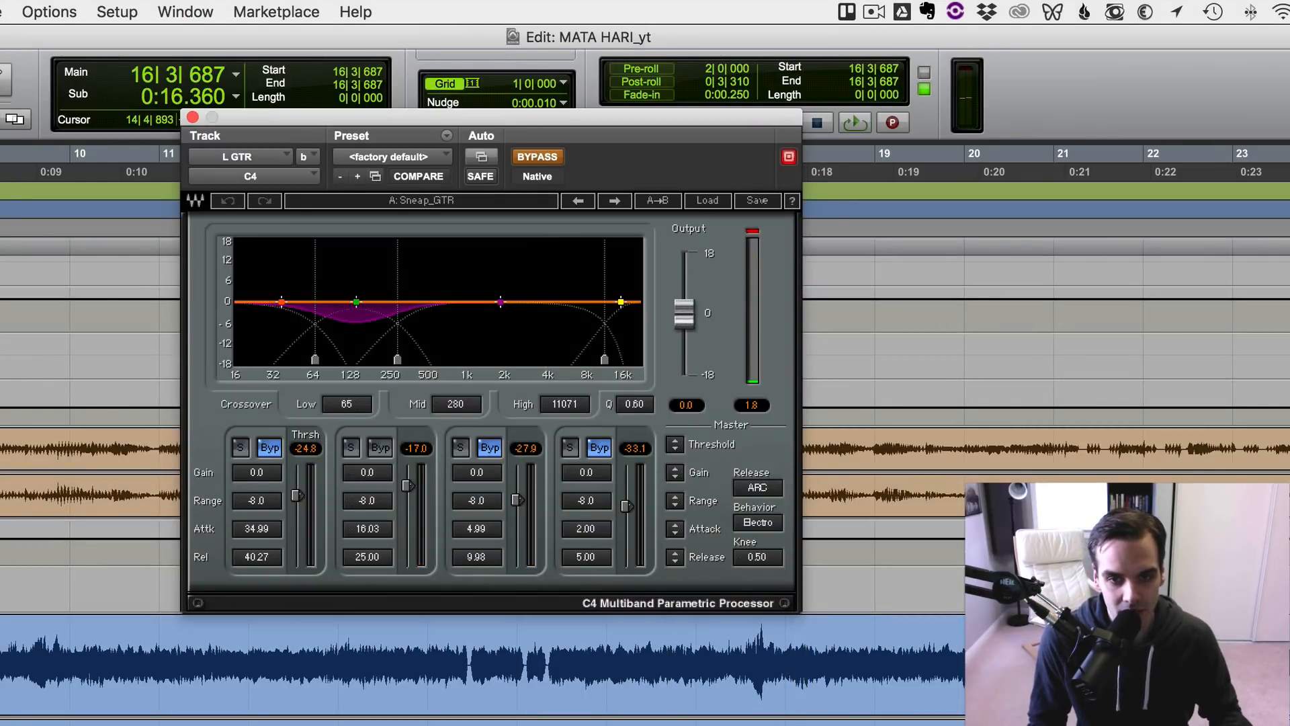
pyautogui.press('space')
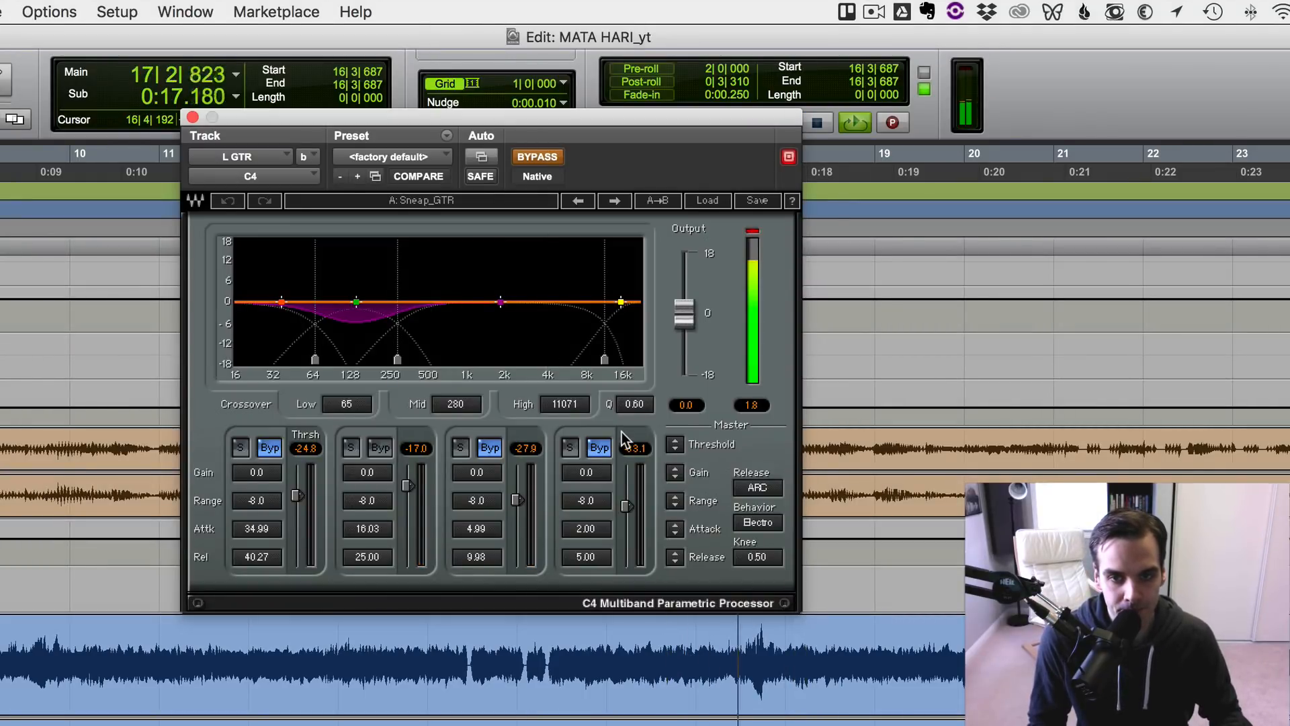
pyautogui.press('space')
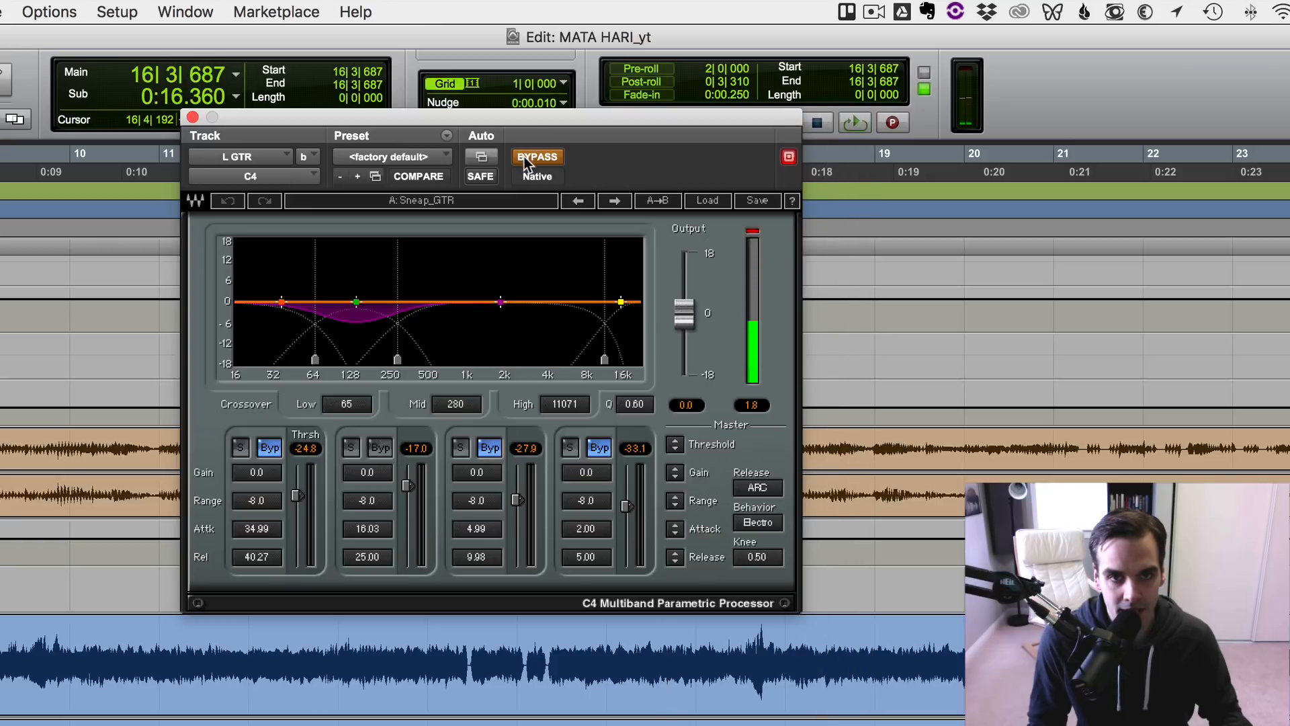
pyautogui.click(529, 157)
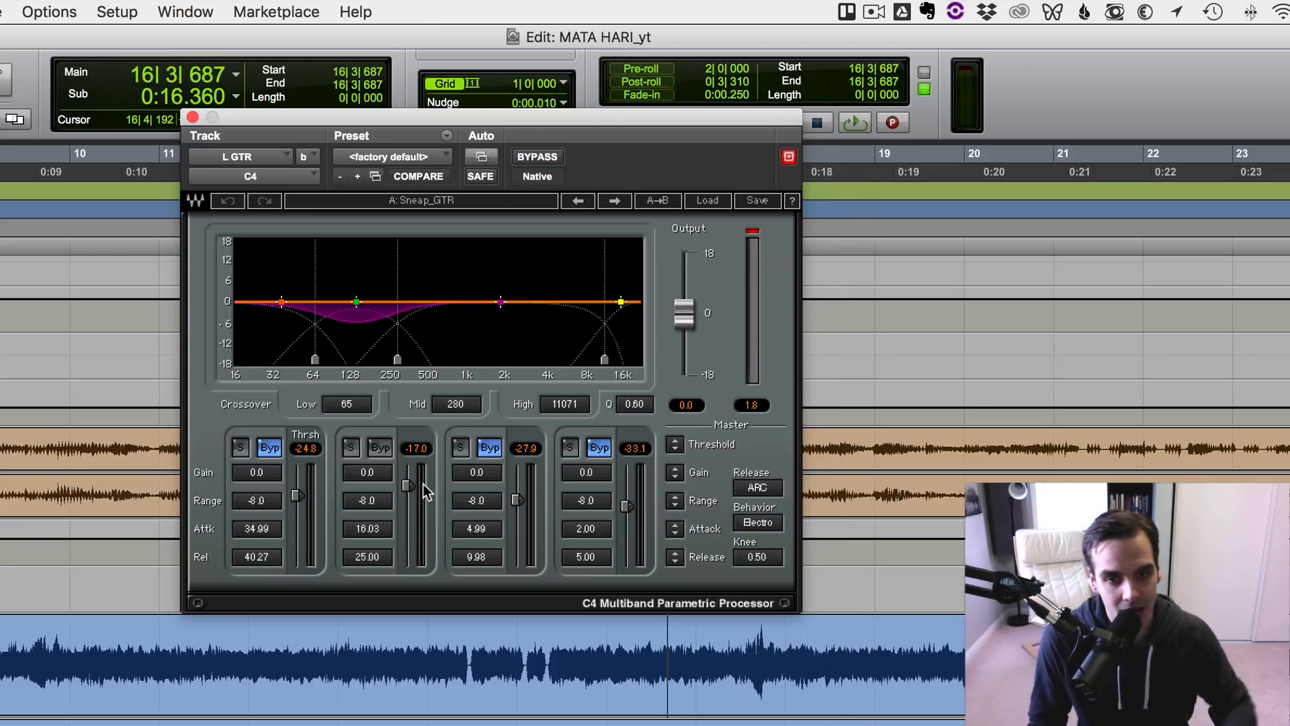
pyautogui.press('space')
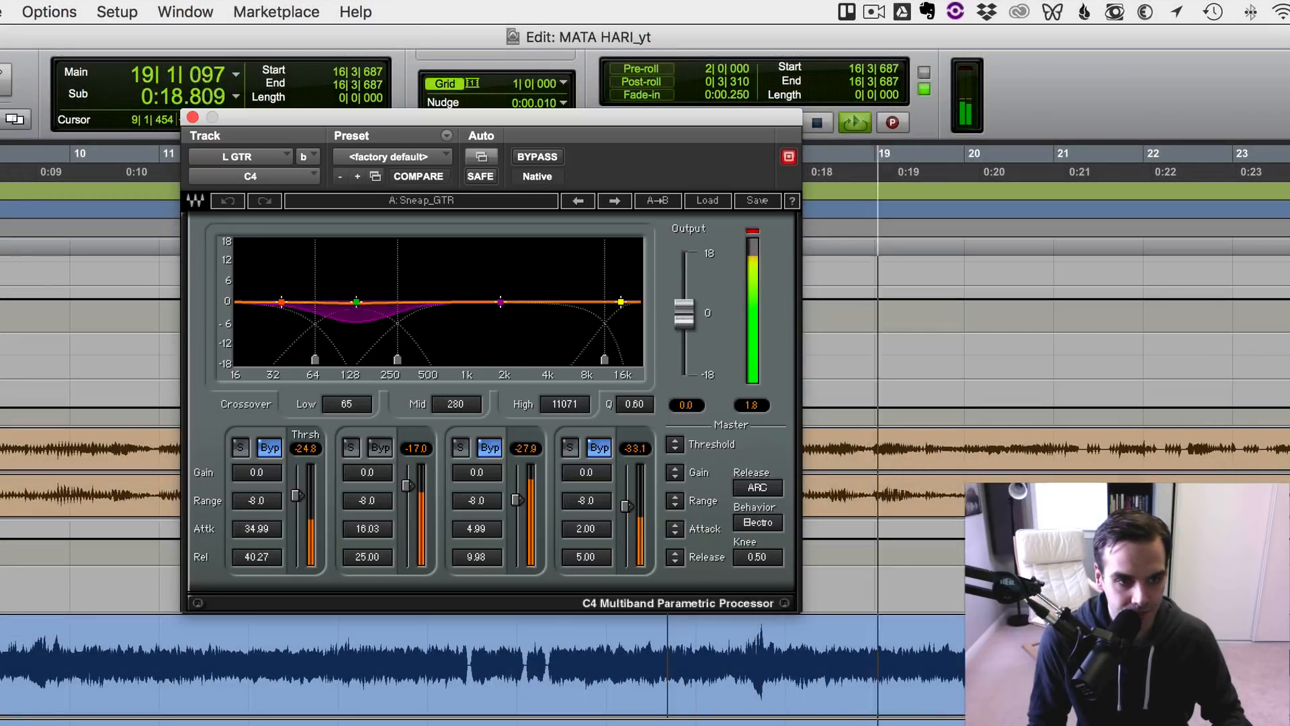
pyautogui.press('space')
# Replace the C4 window with L GTR's Phoenix II, activate it during playback, then close it and stop playback.
pyautogui.click(192, 117)
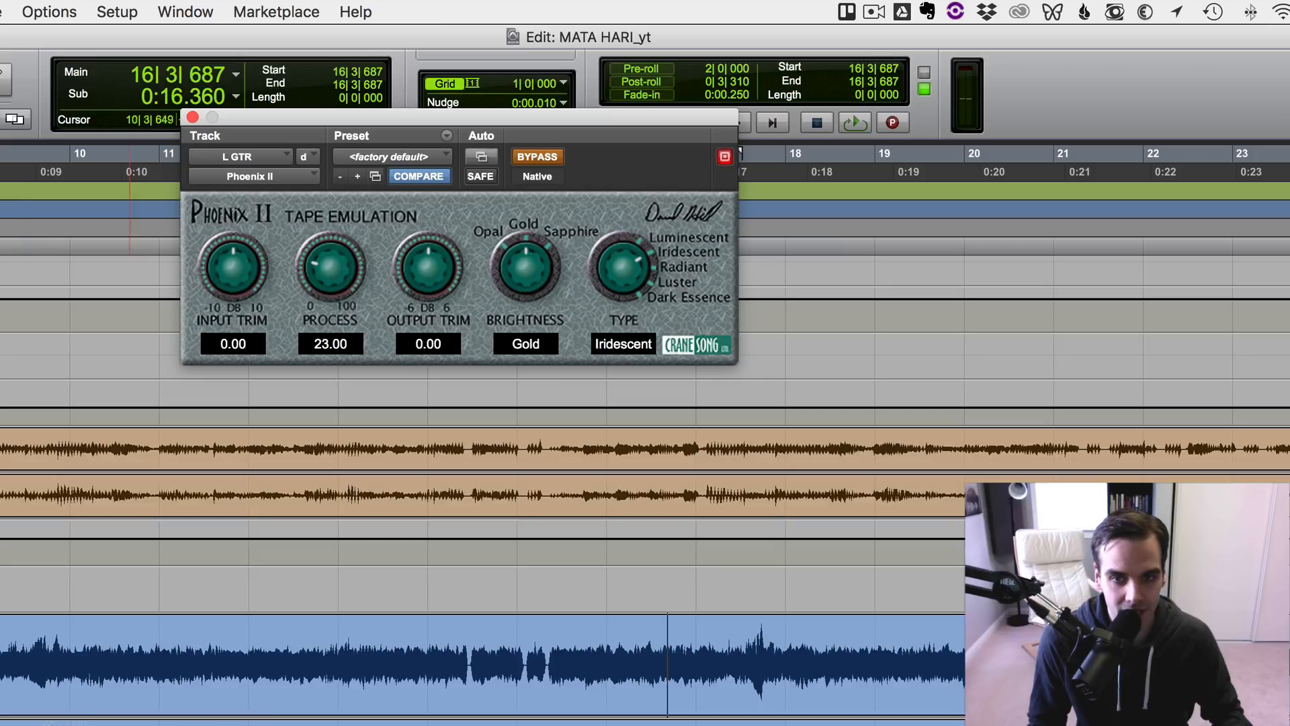
pyautogui.press('space')
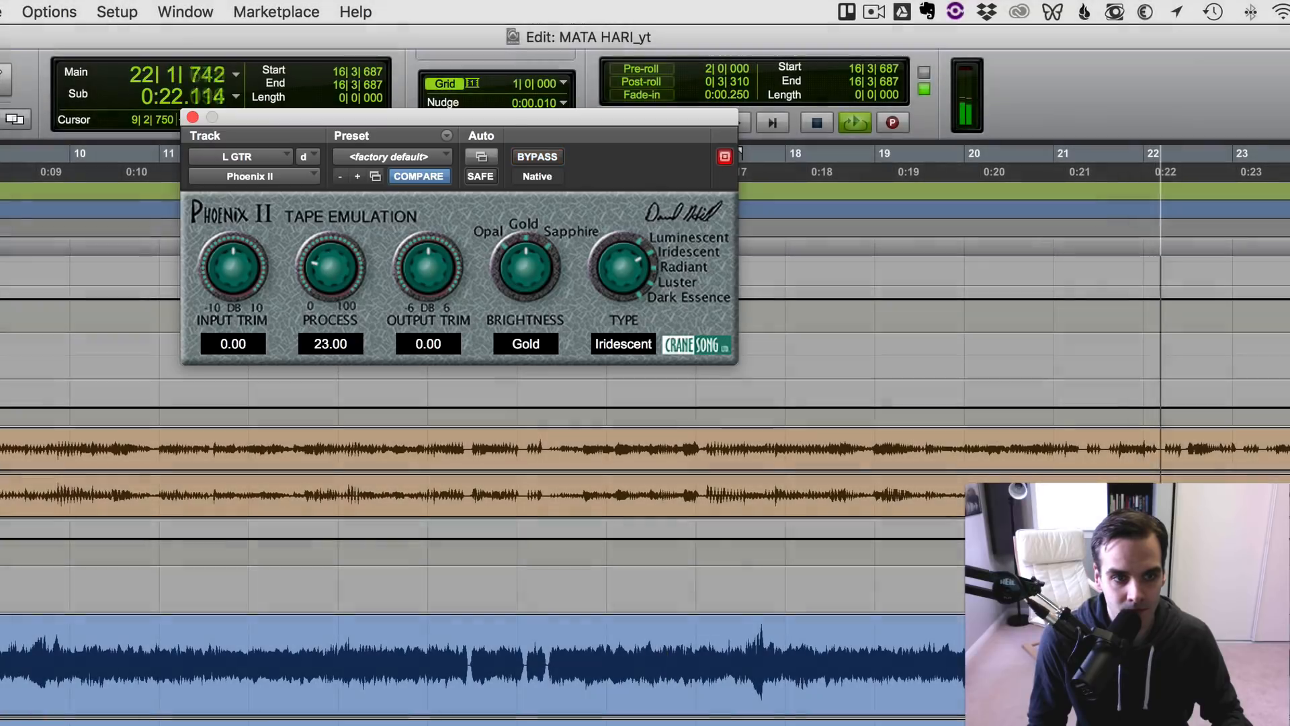
pyautogui.press('super+w')
pyautogui.press('space')
# Clear the L GTR and R GTR solos and place the edit cursor on CH LD 2 where its last passage enters, about bar 212.
pyautogui.press('r')
pyautogui.press('r')
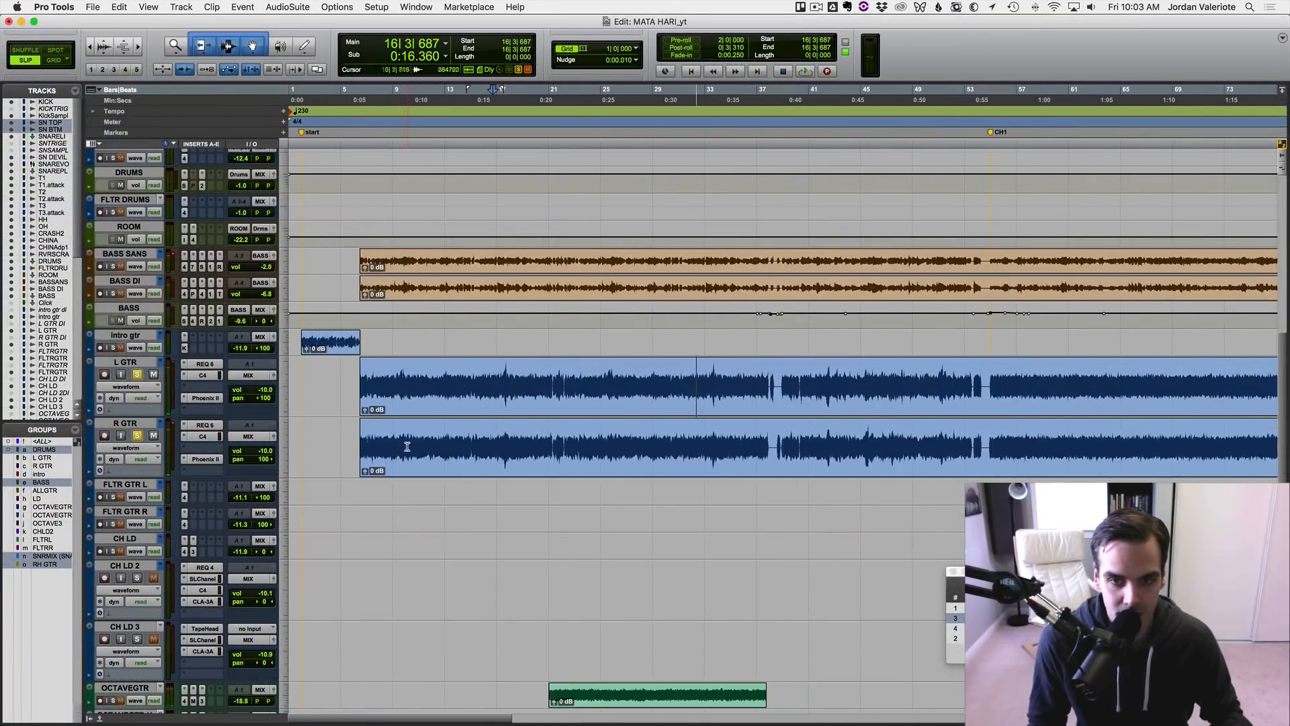
pyautogui.press('r')
pyautogui.press('r')
pyautogui.scroll(-5, 473, 462)
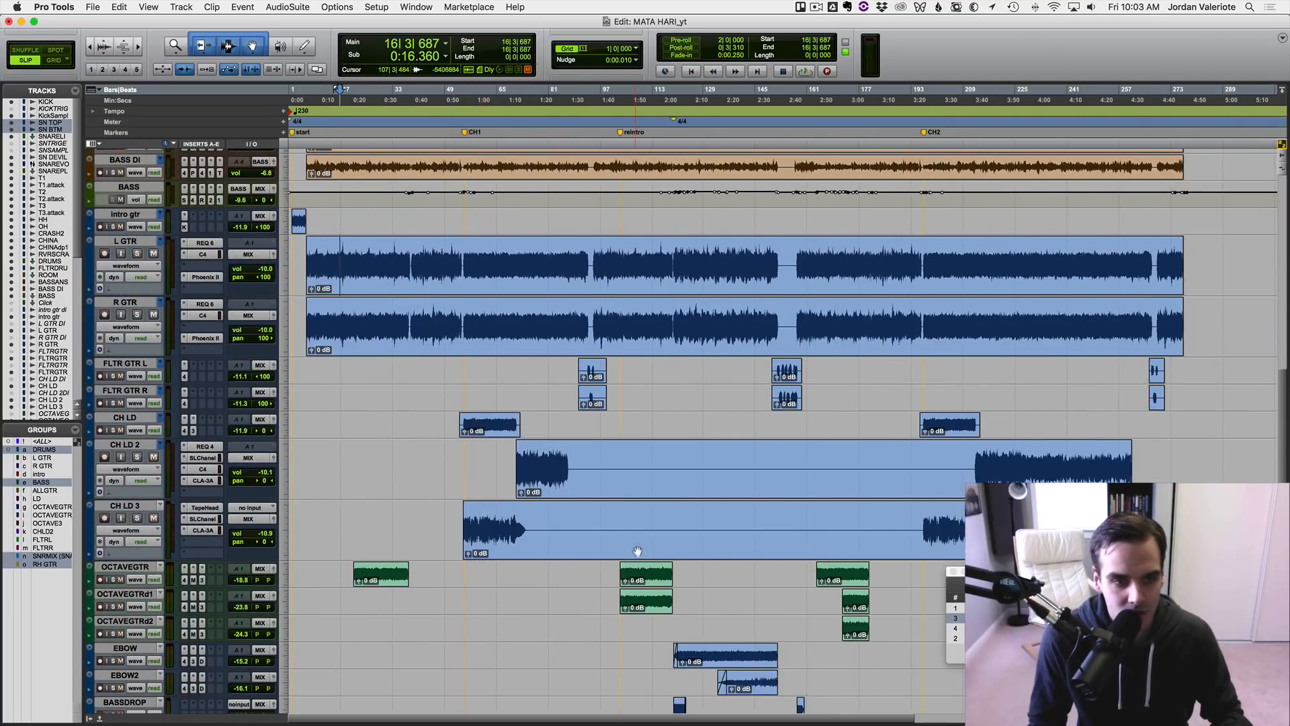
pyautogui.click(975, 460)
pyautogui.press('t')
pyautogui.press('t')
pyautogui.press('t')
pyautogui.hscroll(4, 752, 459)
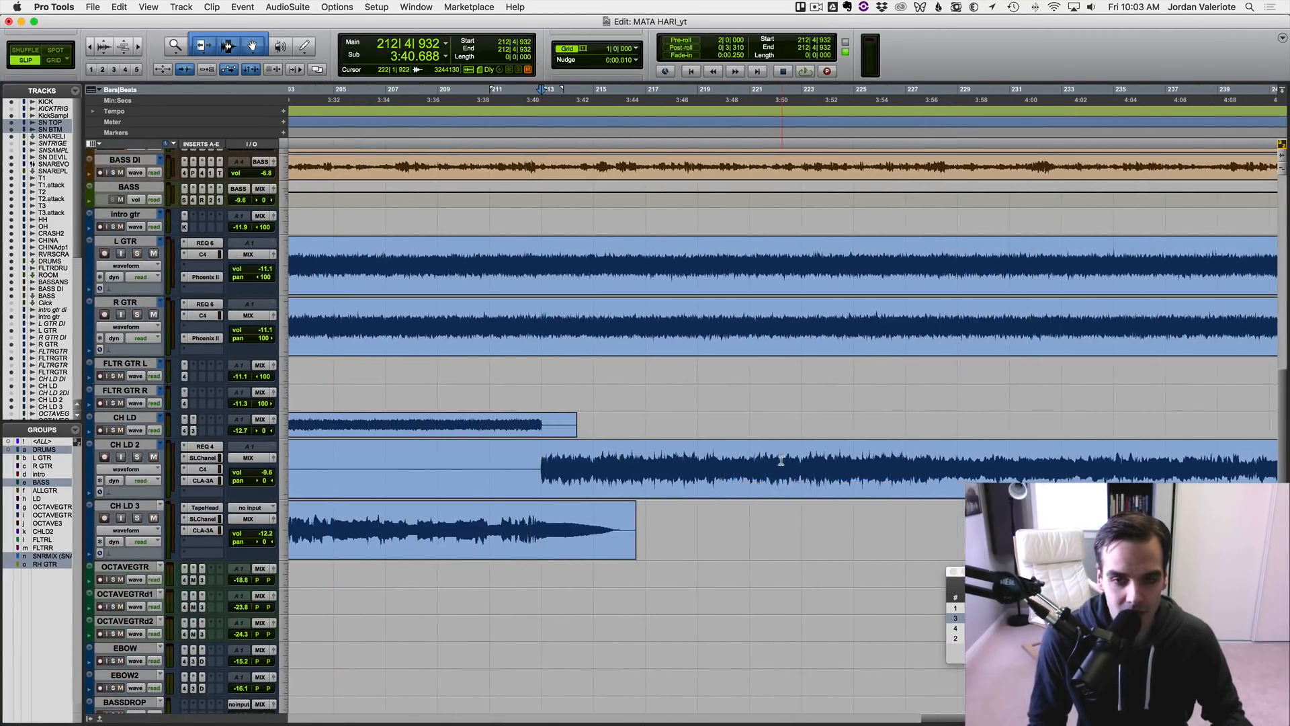
# Play the mix from just before the CH2 marker and briefly solo CH LD 3 to pick out the lead.
pyautogui.press('r')
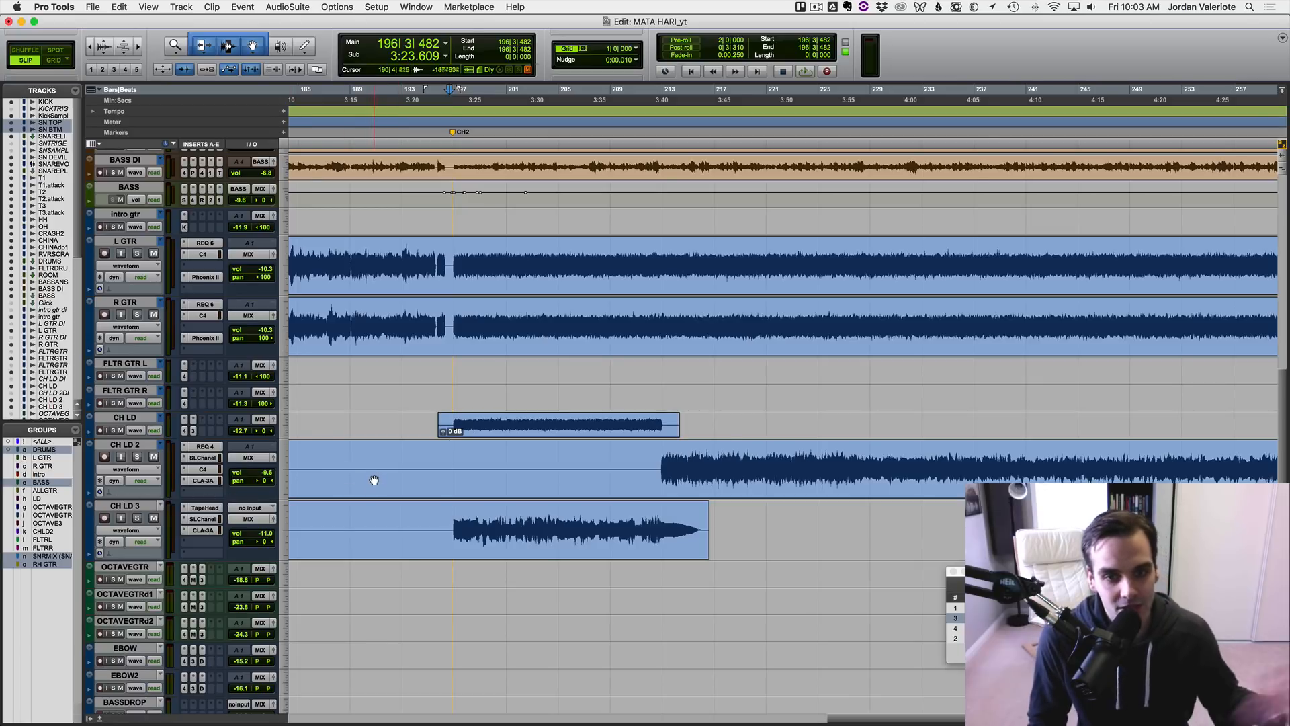
pyautogui.press('b')
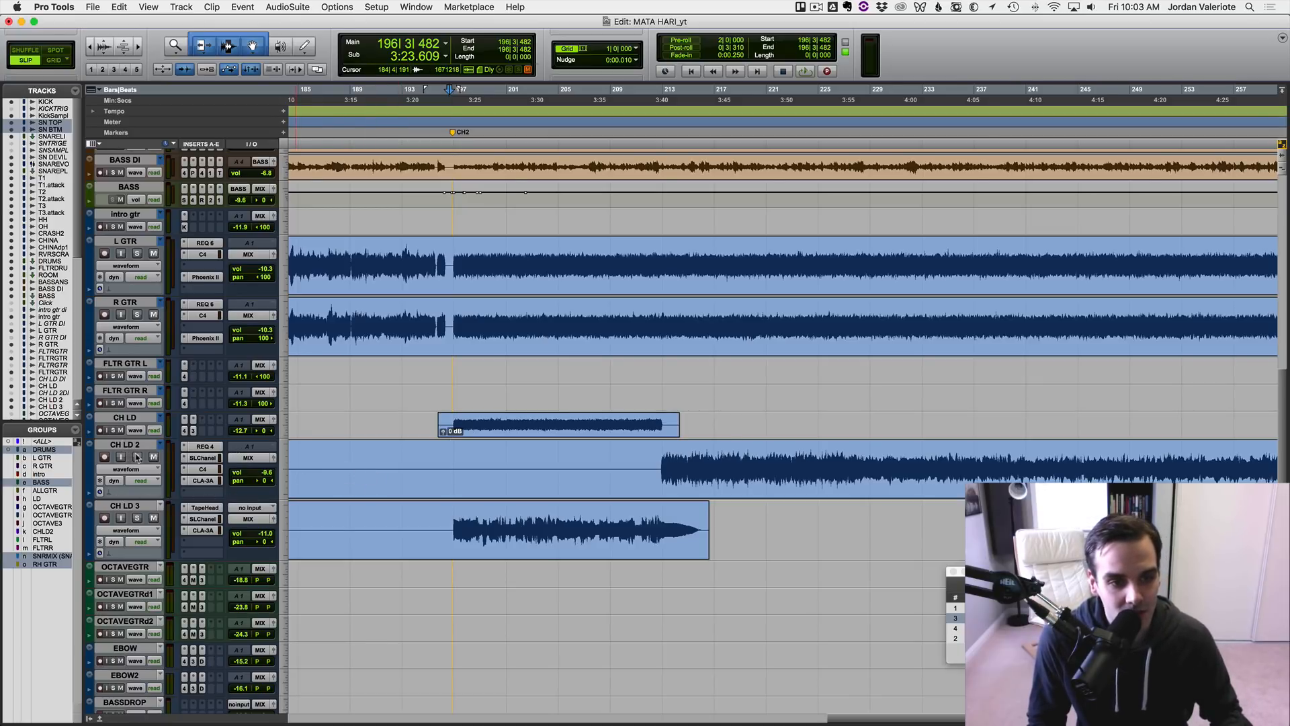
pyautogui.press('space')
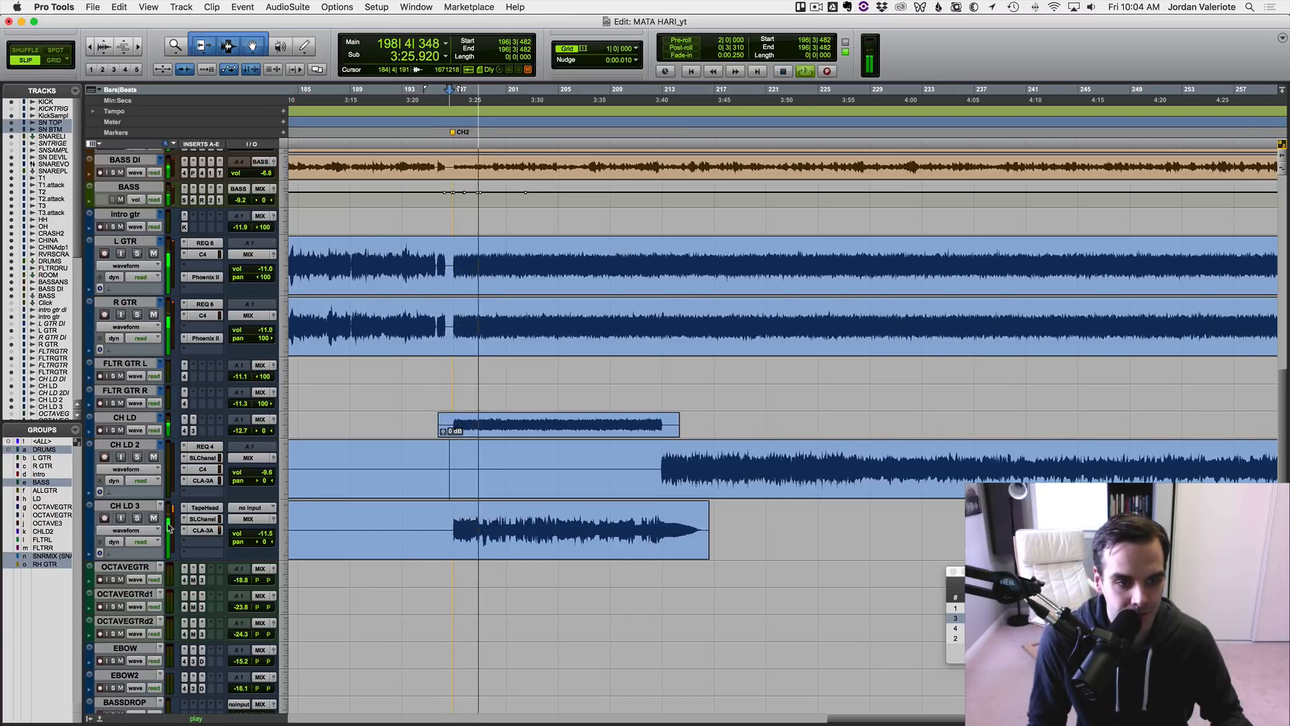
pyautogui.click(137, 518)
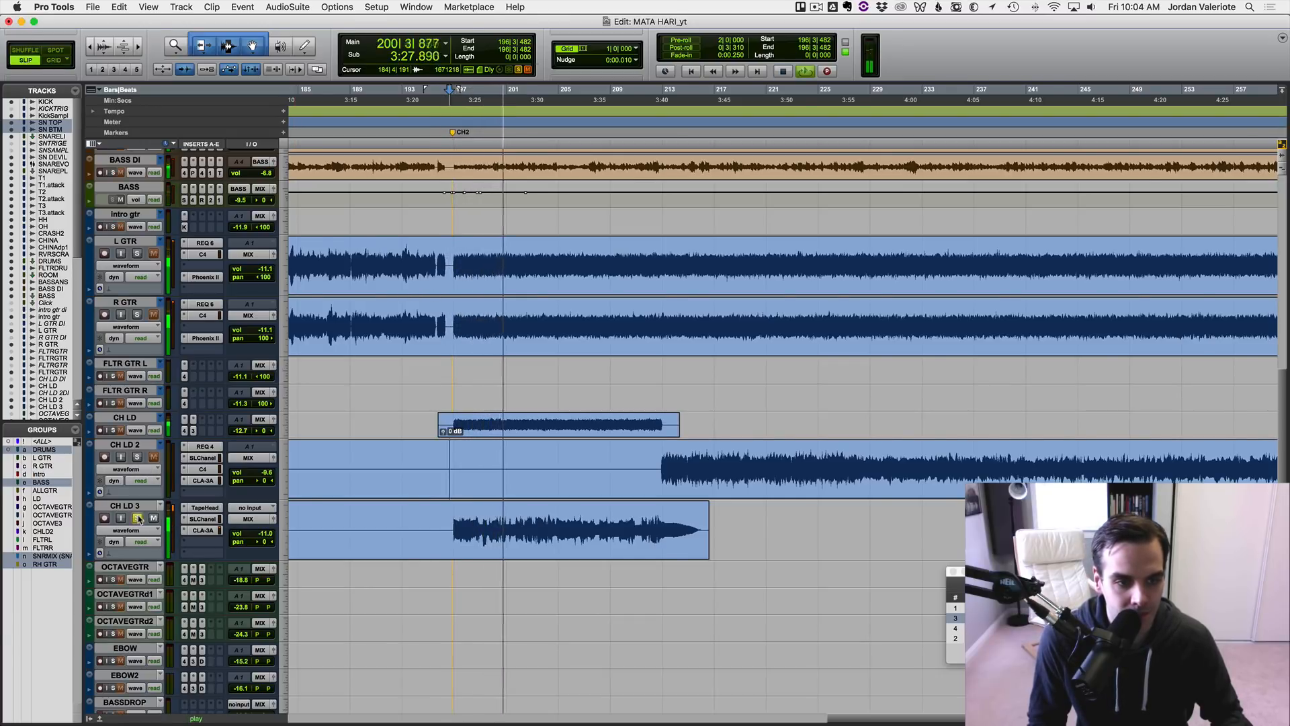
pyautogui.click(137, 517)
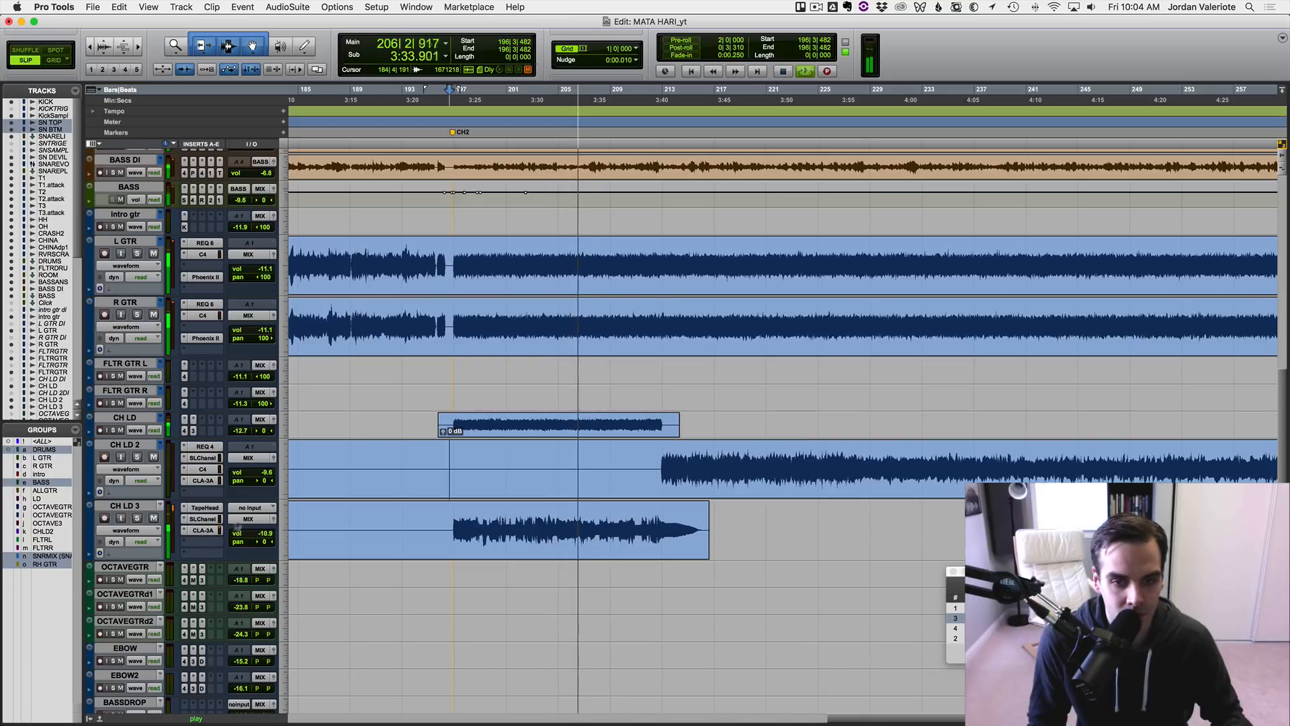
# Audition CH LD 2 in the full mix from its entry at about bar 212 and from about bar 229.
pyautogui.hscroll(2, 583, 461)
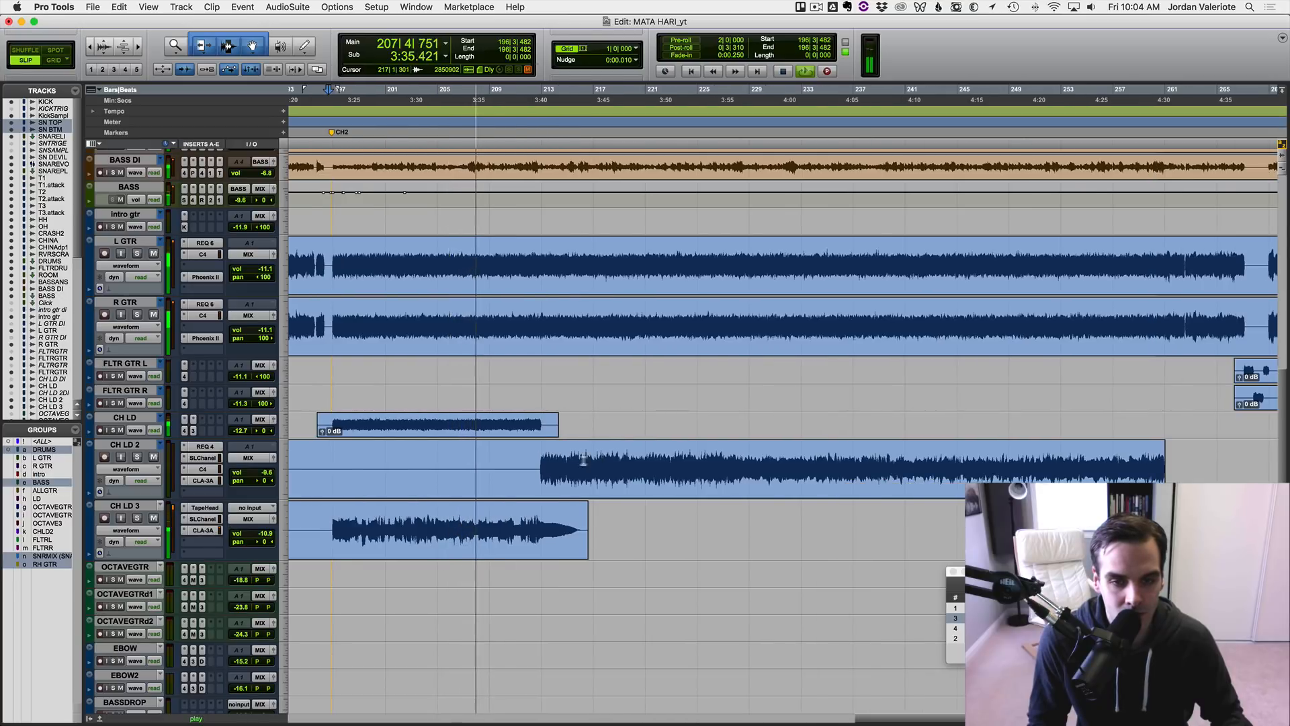
pyautogui.click(535, 463)
pyautogui.press('space')
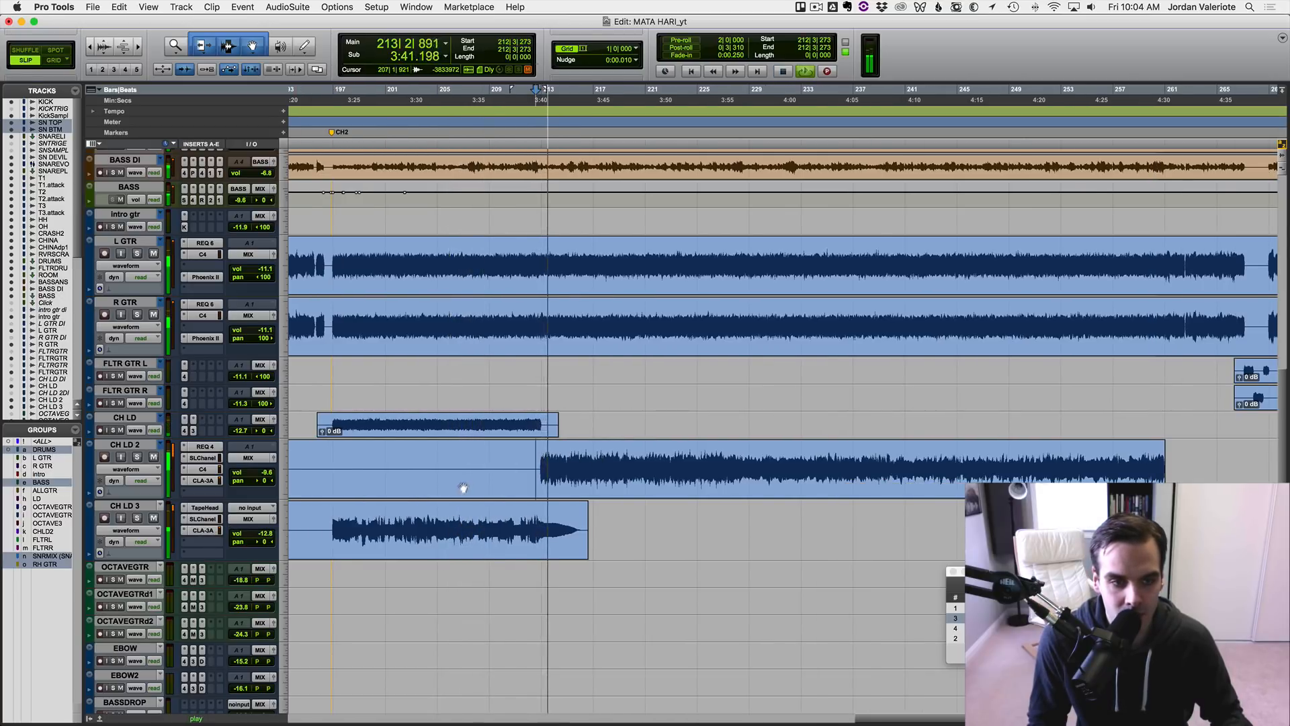
pyautogui.click(755, 459)
pyautogui.hscroll(2, 756, 460)
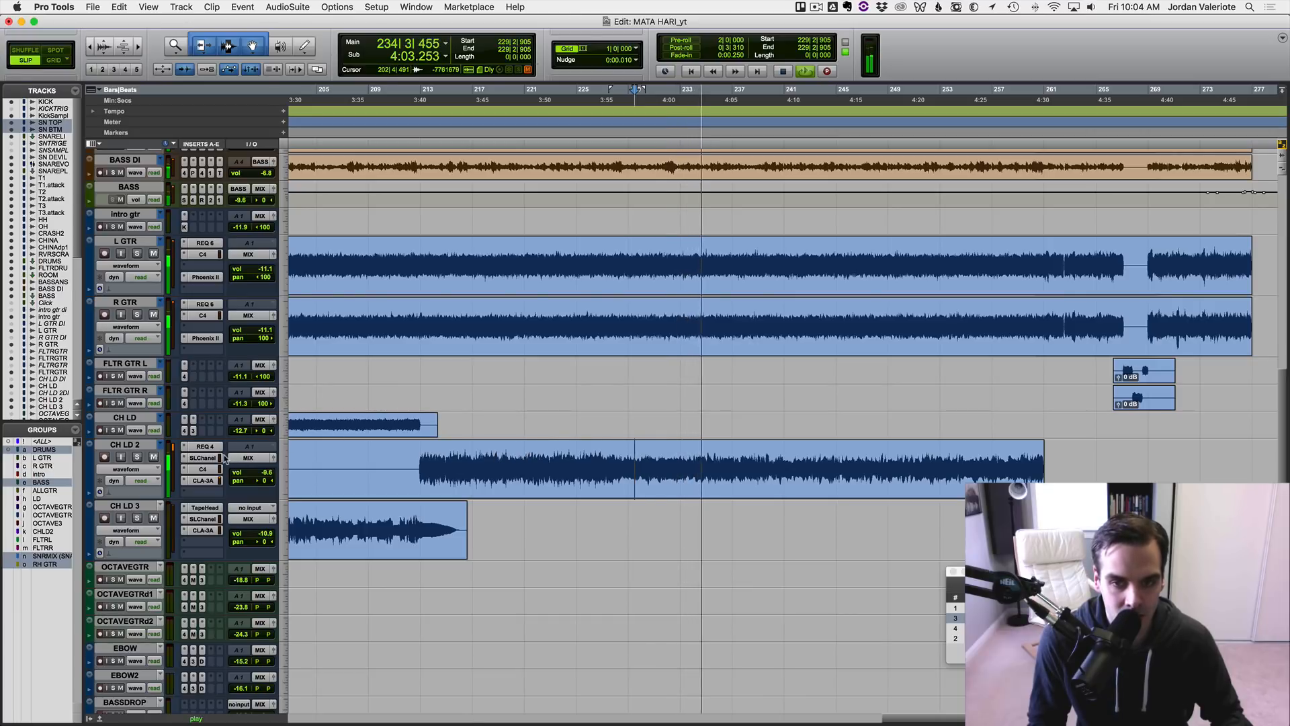
# Solo CH LD 2, stop playback, return the cursor to the passage's start at about bar 212 and open its REQ 4 equalizer.
pyautogui.click(137, 457)
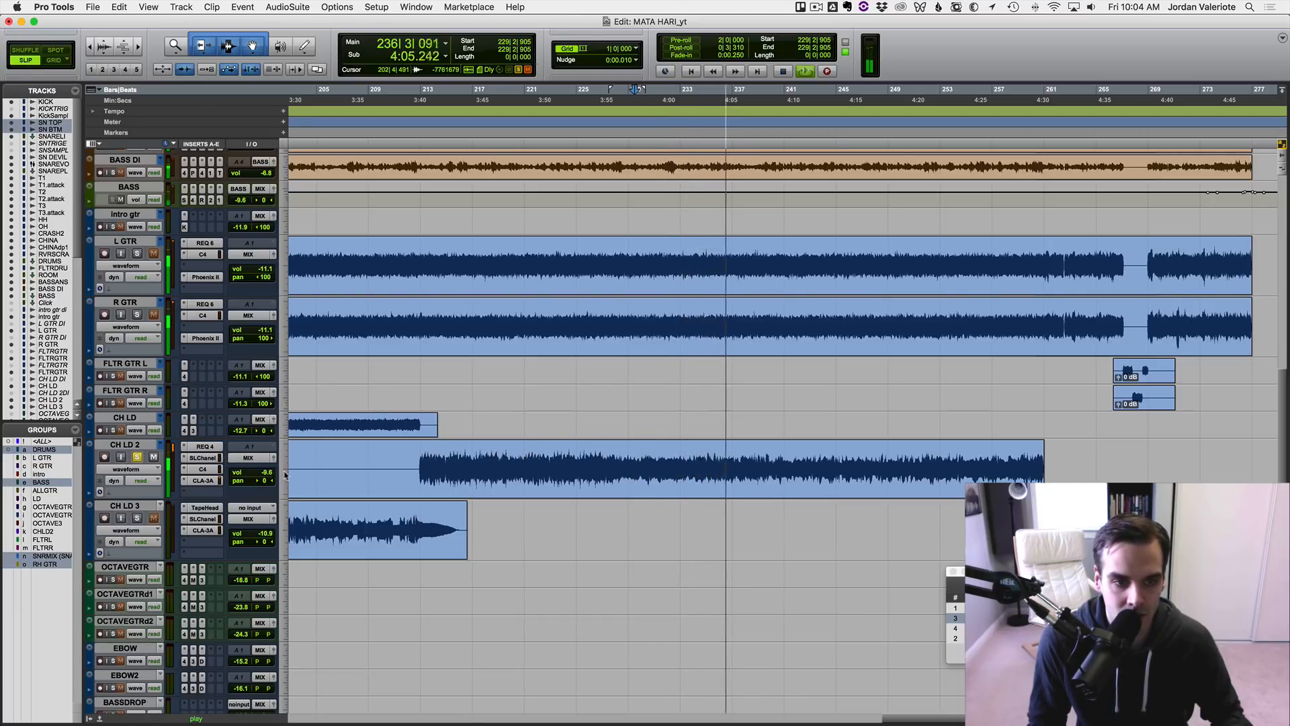
pyautogui.press('space')
pyautogui.click(418, 449)
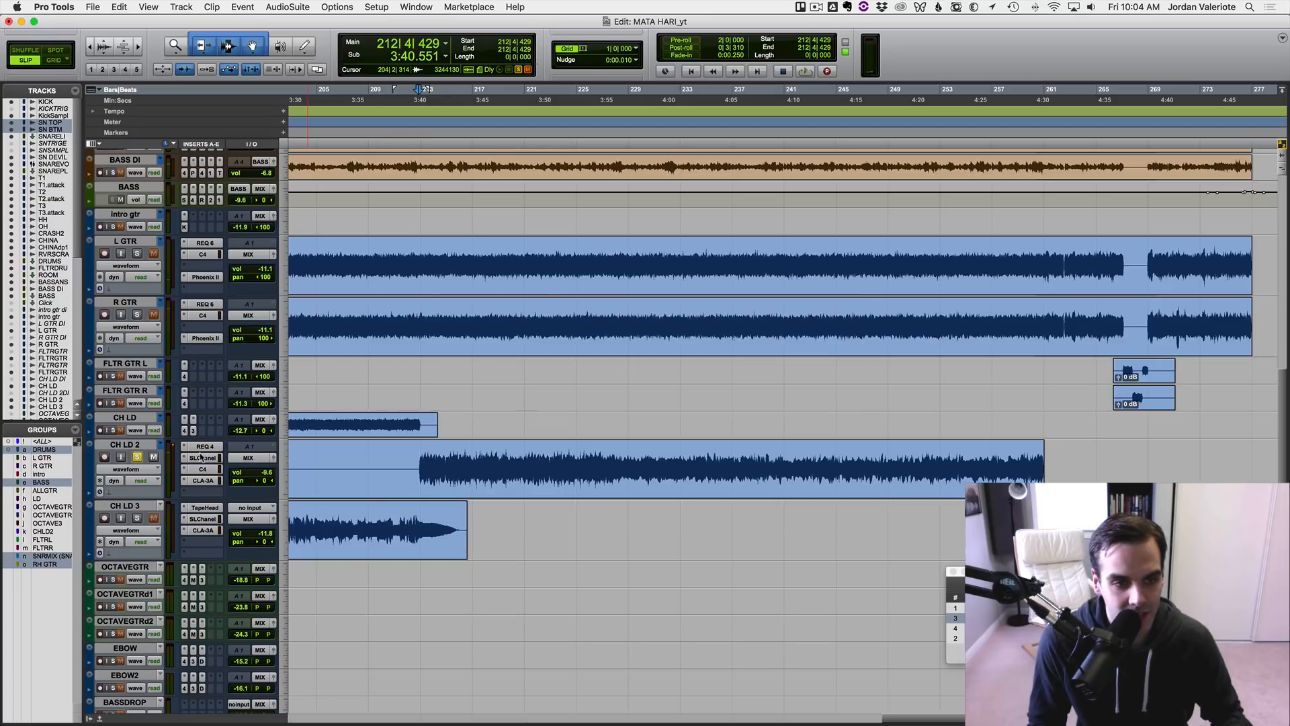
pyautogui.click(203, 447)
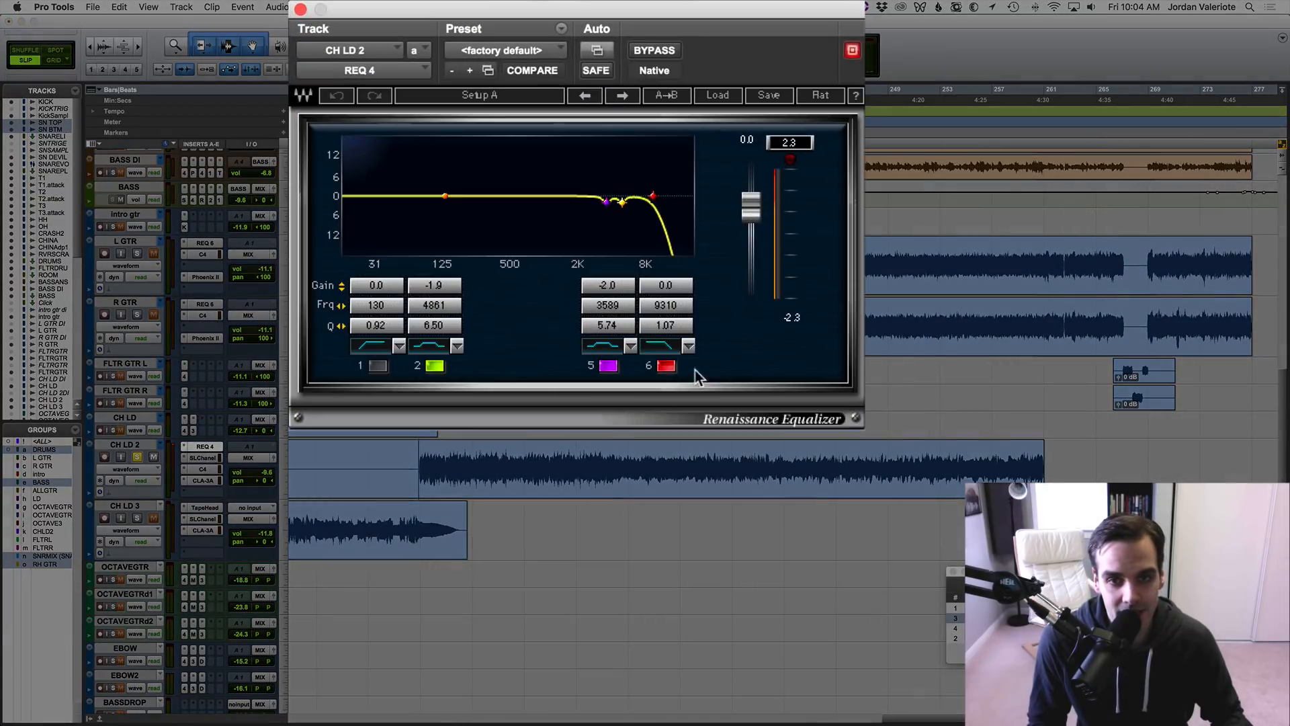
# Play the soloed CH LD 2 from about bar 212 and compare REQ 4 bypassed and active, after selecting its band 5.
pyautogui.click(607, 367)
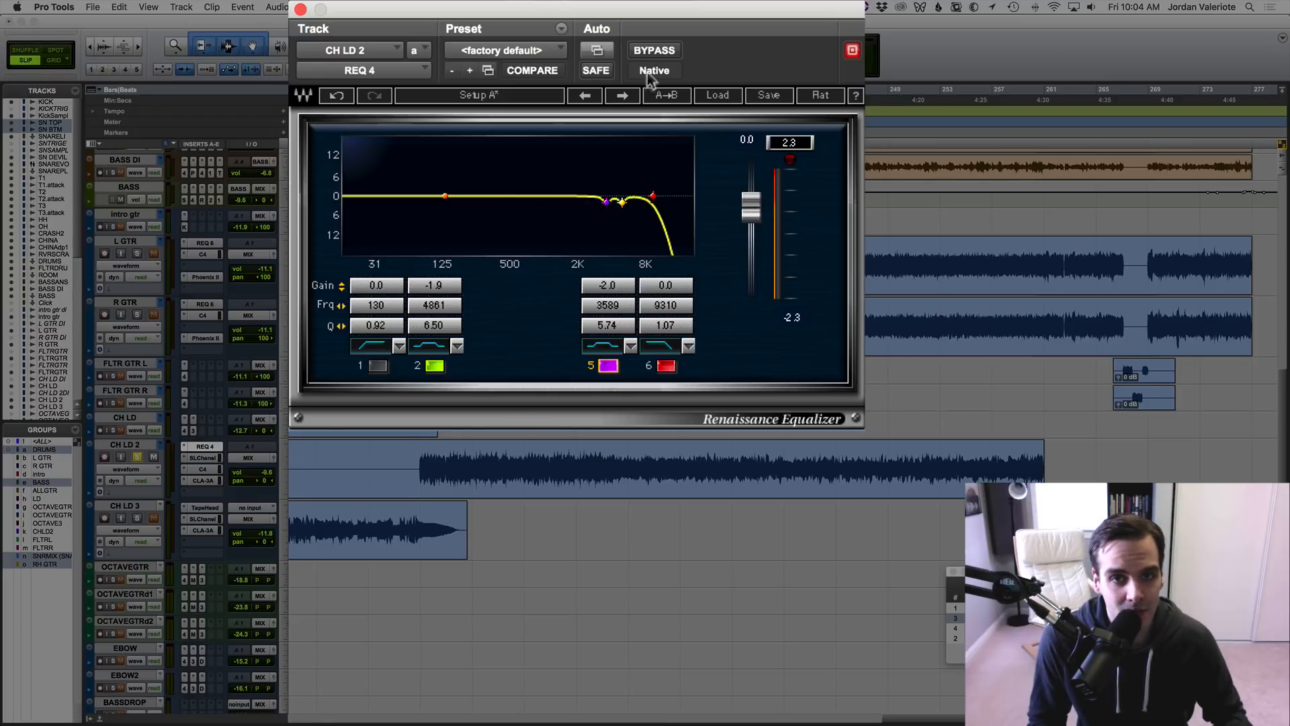
pyautogui.press('space')
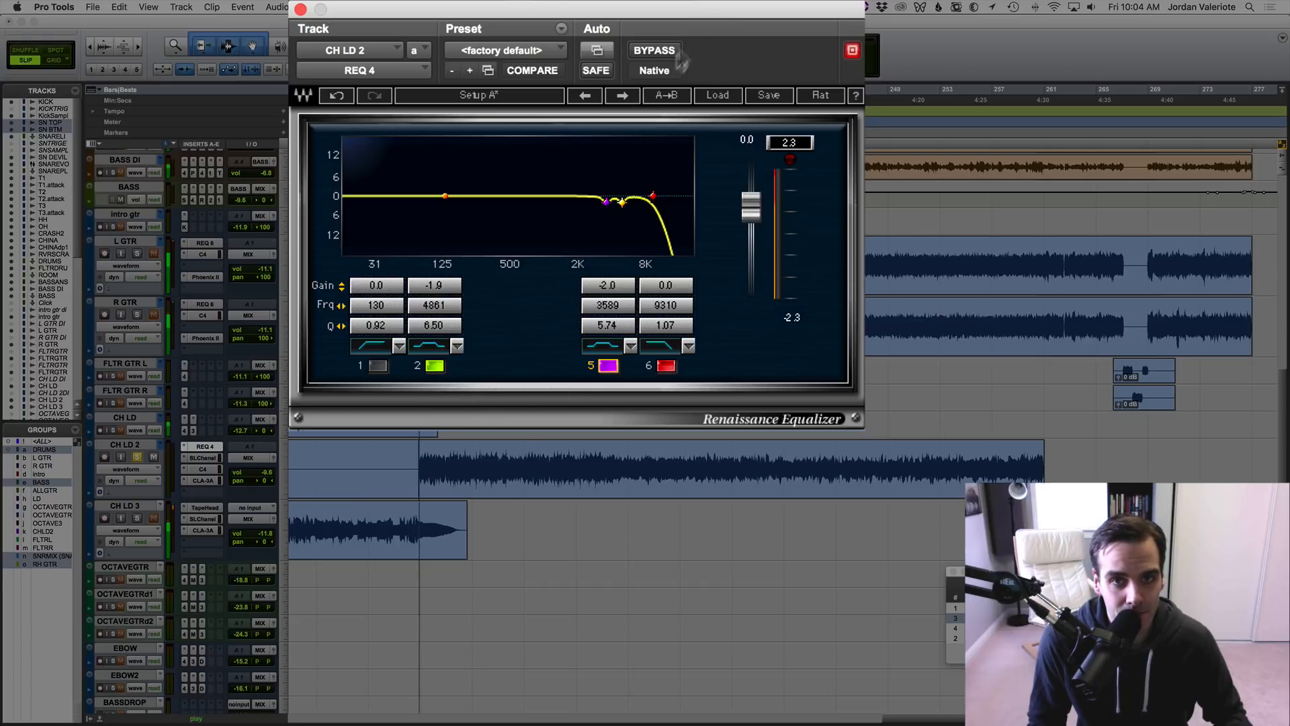
pyautogui.click(665, 51)
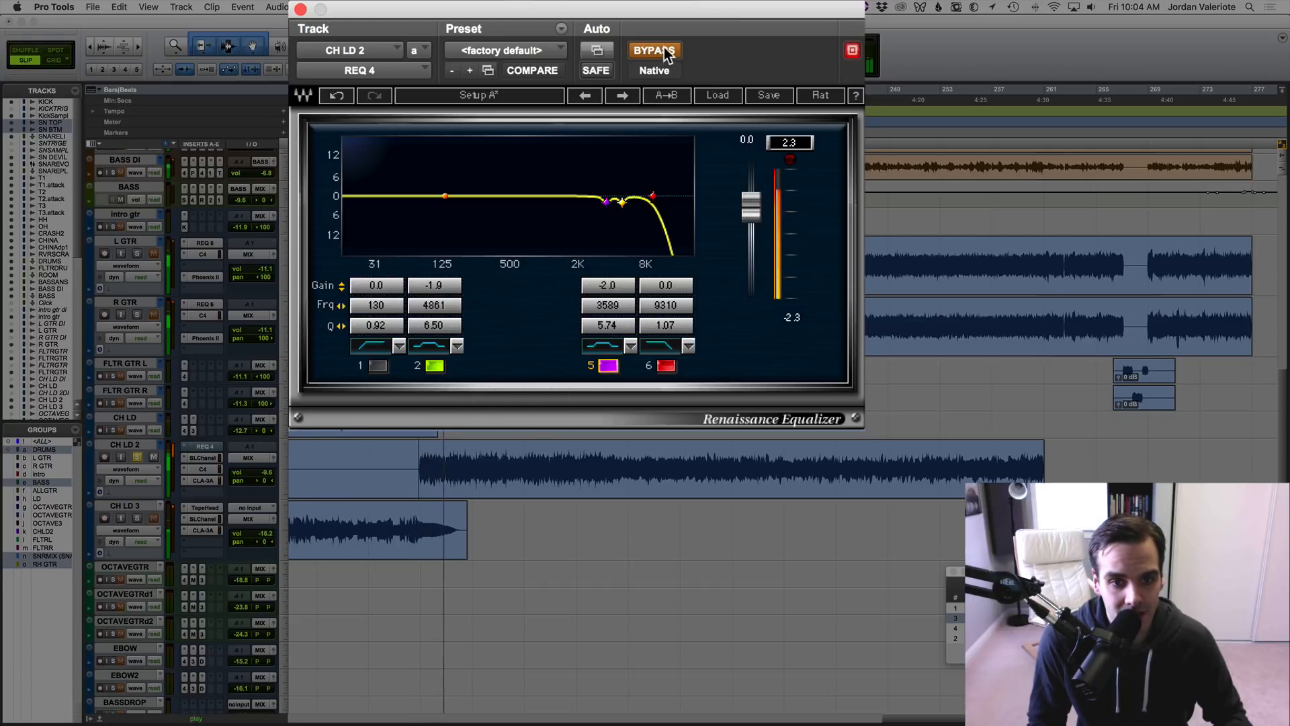
pyautogui.click(668, 54)
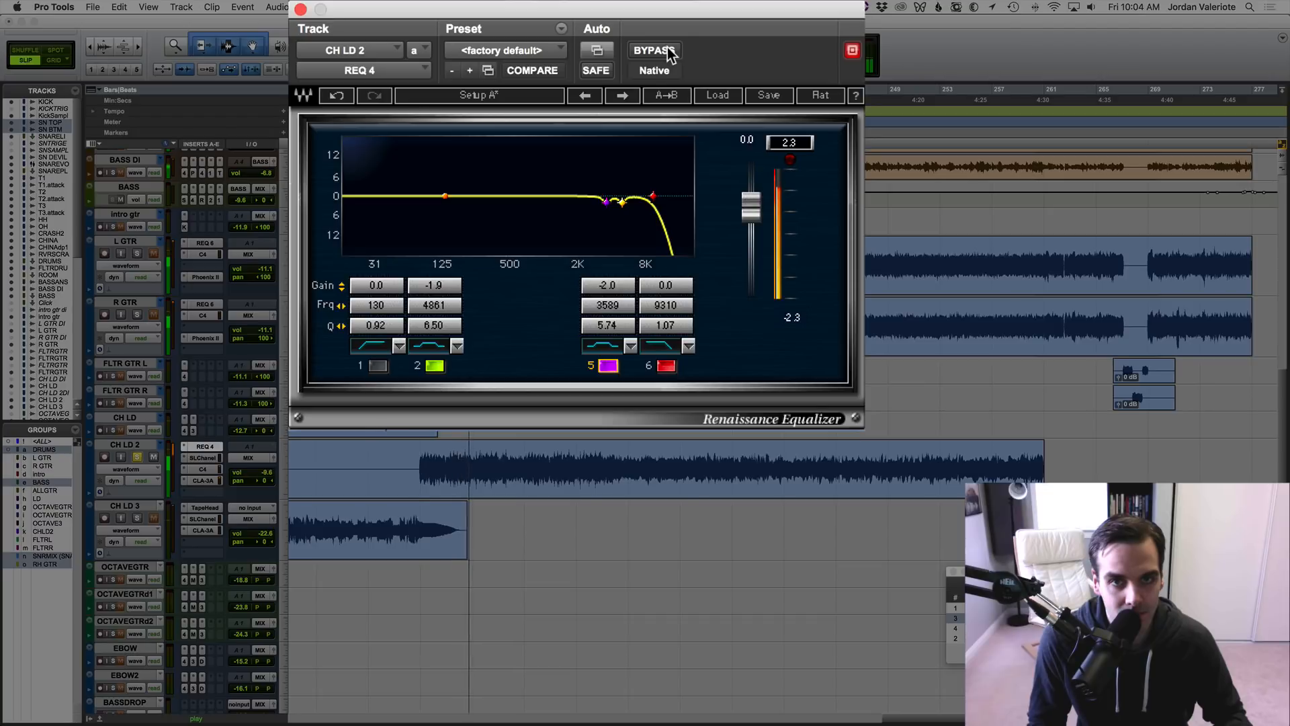
pyautogui.click(669, 54)
pyautogui.click(671, 54)
pyautogui.press('space')
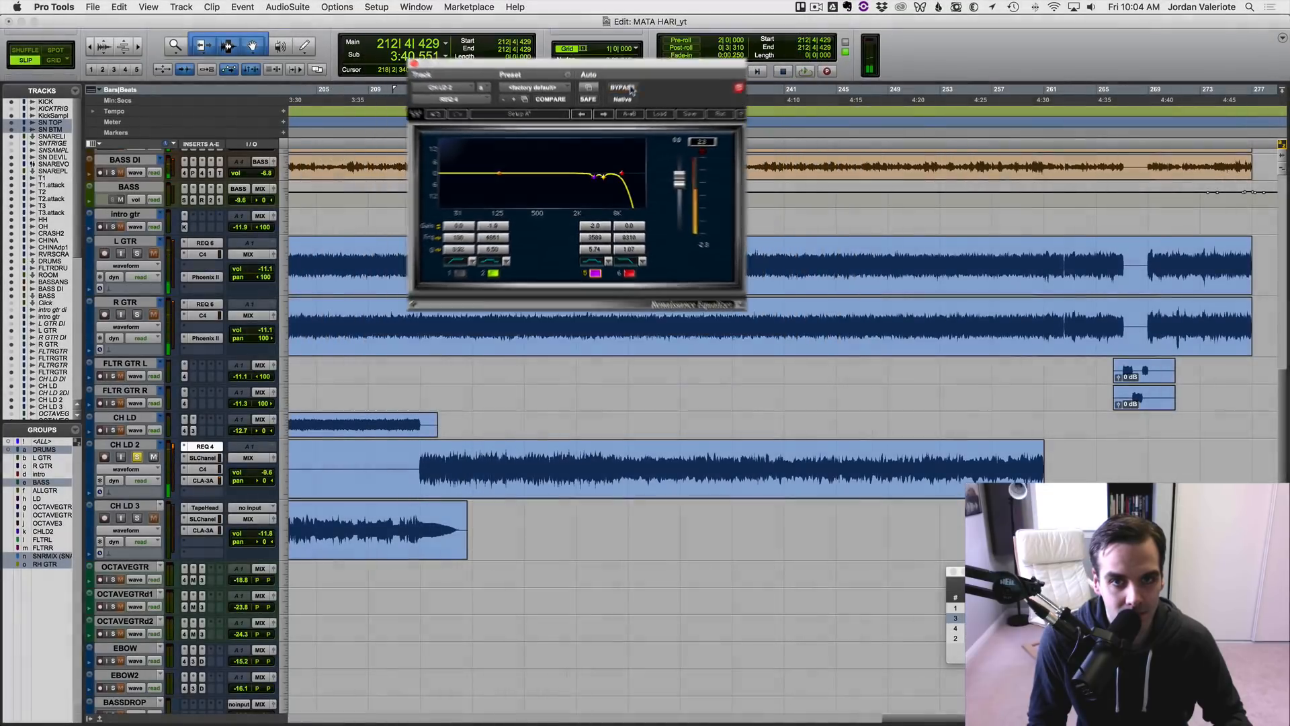
# Examine SSLChannel on CH LD 2 and compare it bypassed and active while playing the soloed lead from about bar 212.
pyautogui.click(217, 457)
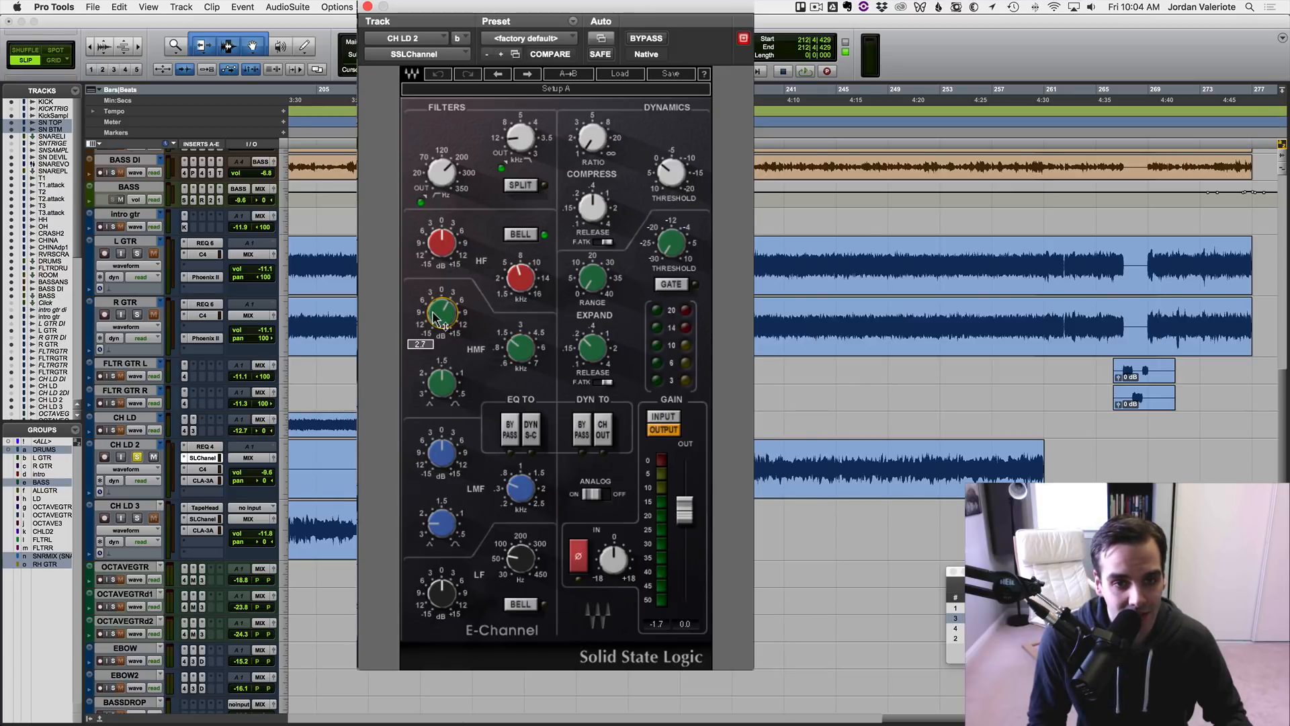
pyautogui.click(442, 174)
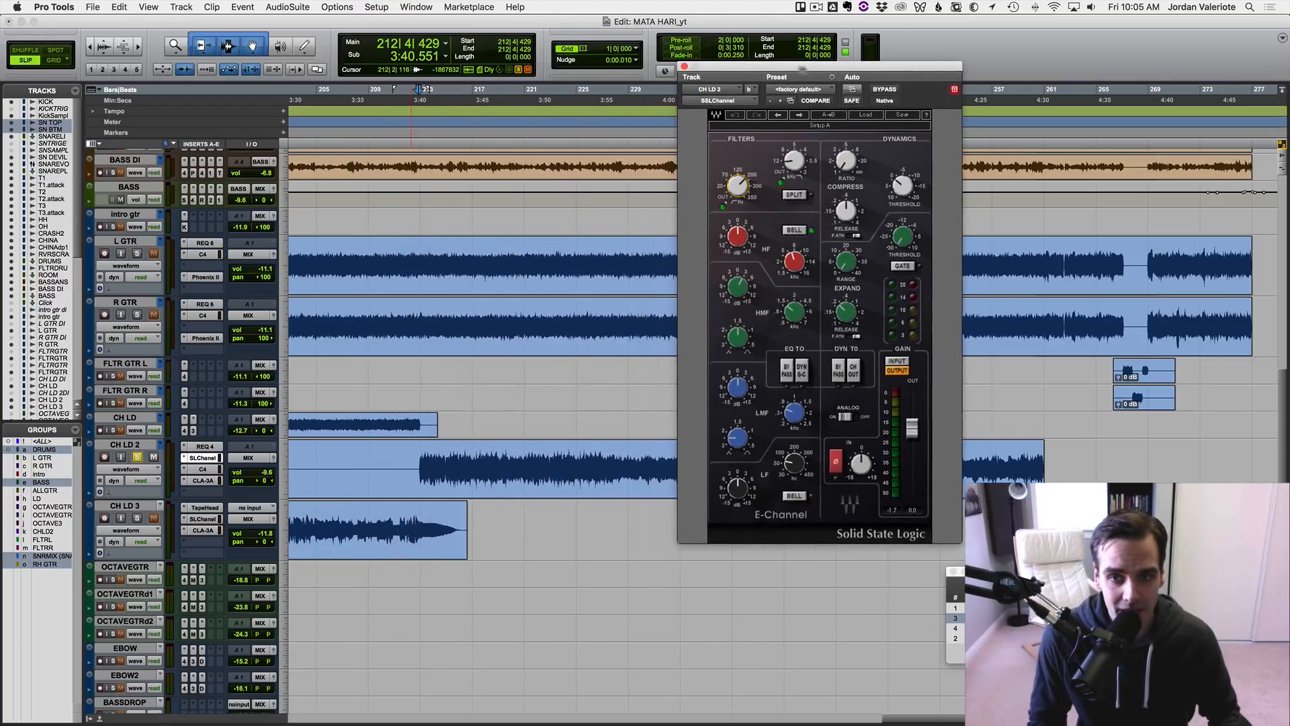
pyautogui.press('space')
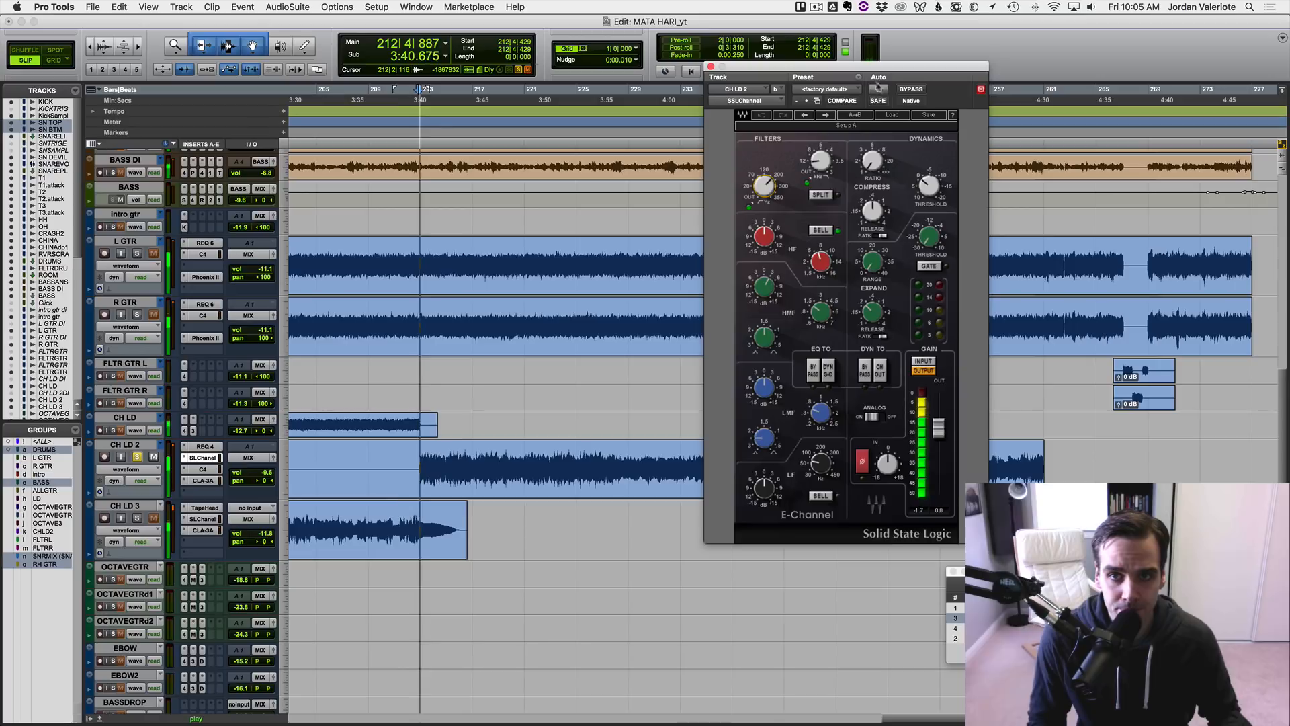
pyautogui.click(911, 90)
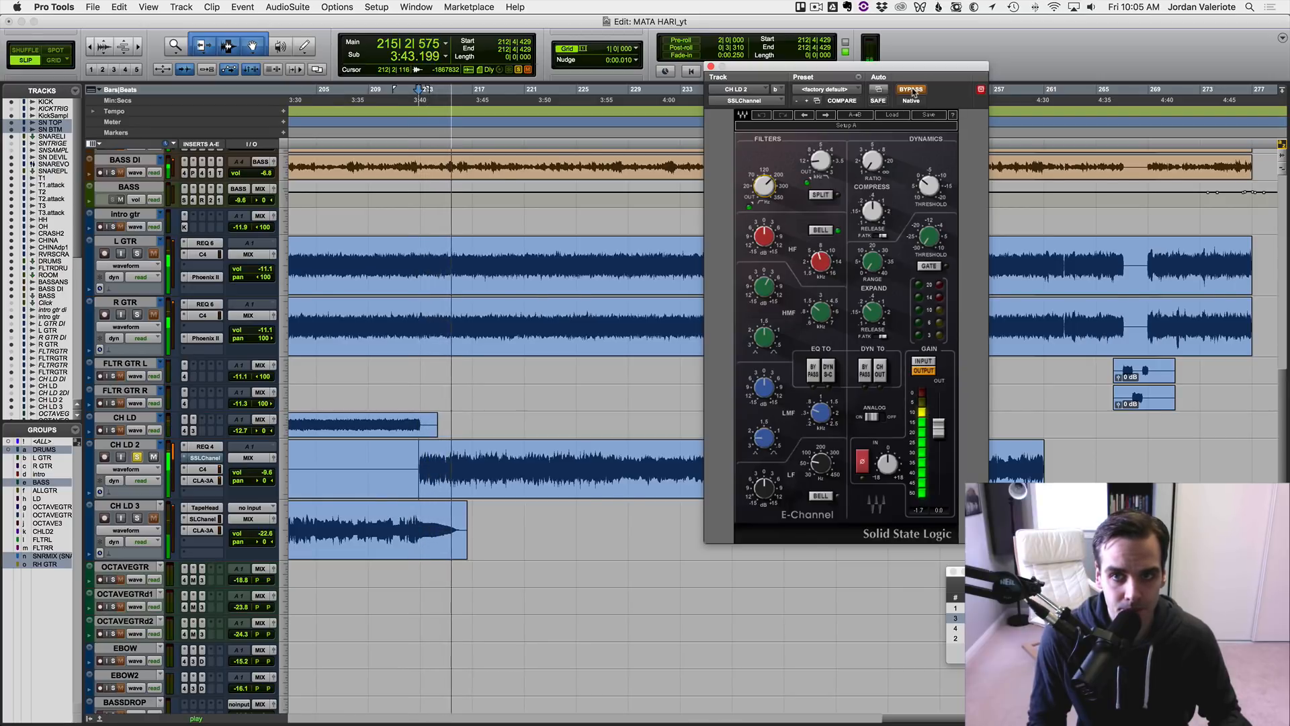
pyautogui.click(911, 89)
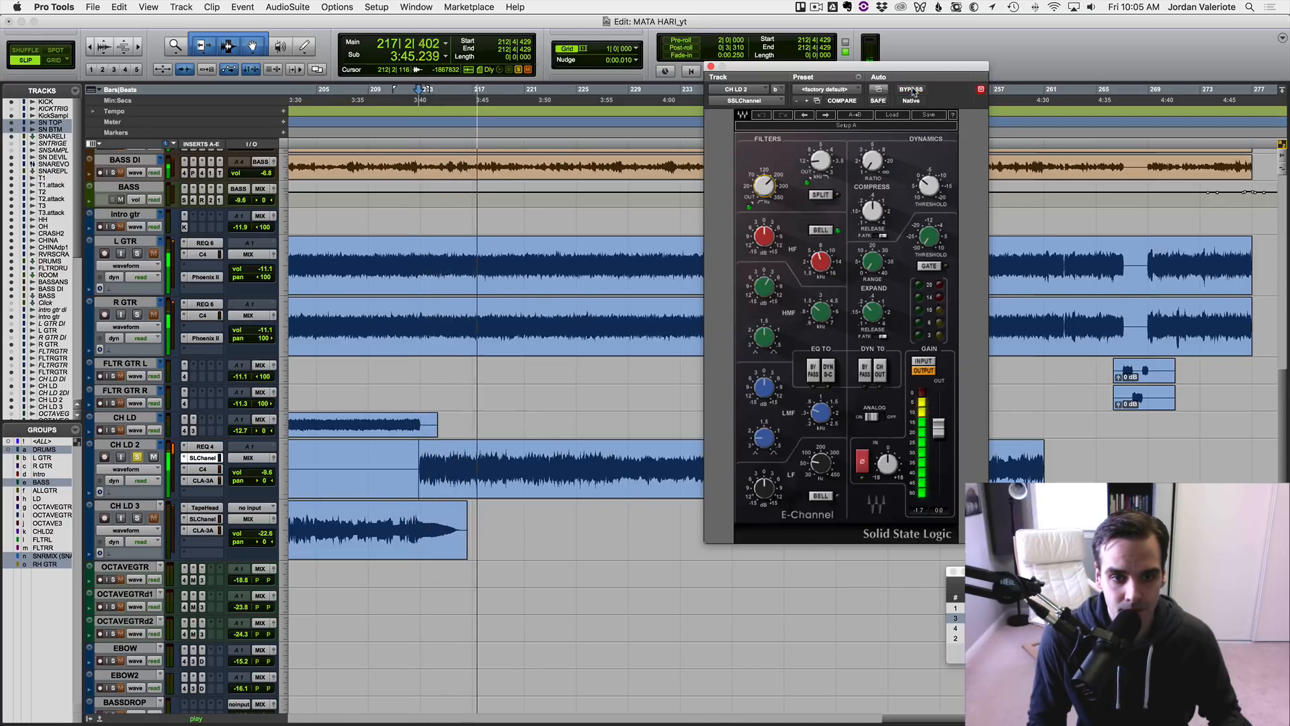
pyautogui.press('space')
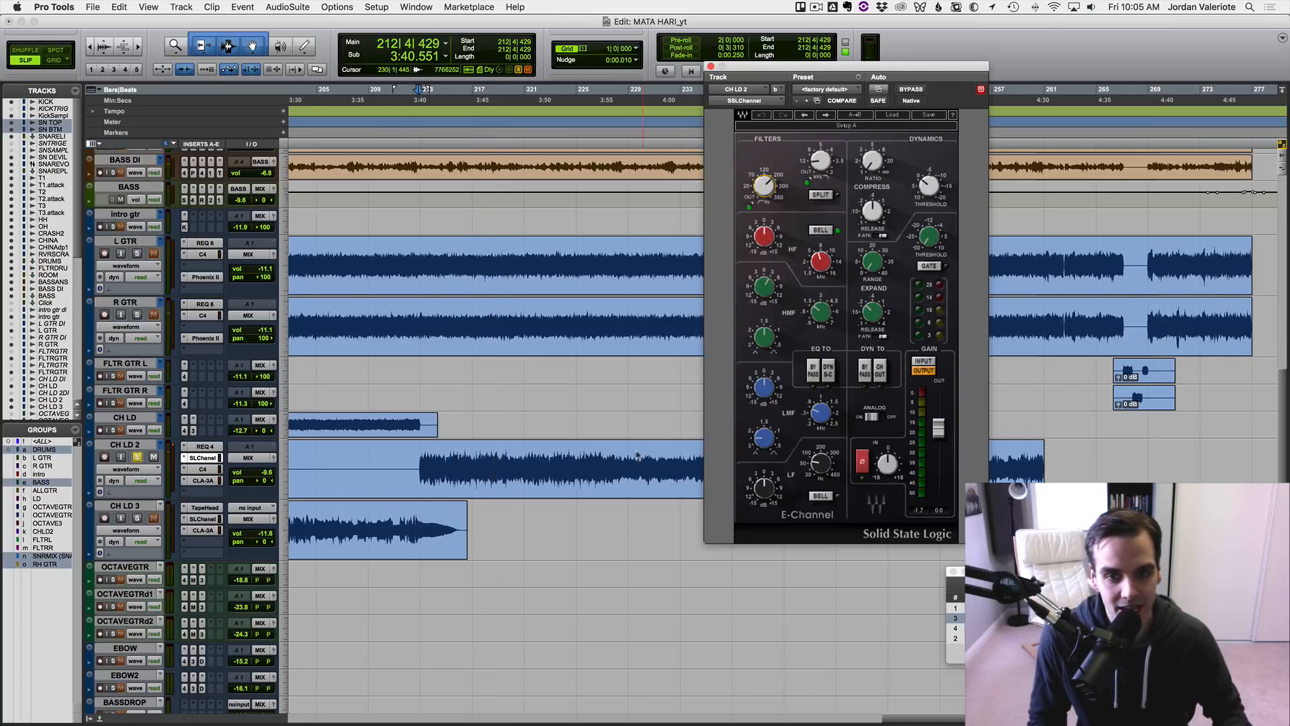
# Repeat the SSLChannel bypass comparison on the soloed CH LD 2 from about bar 228 and from about bar 224.
pyautogui.click(615, 456)
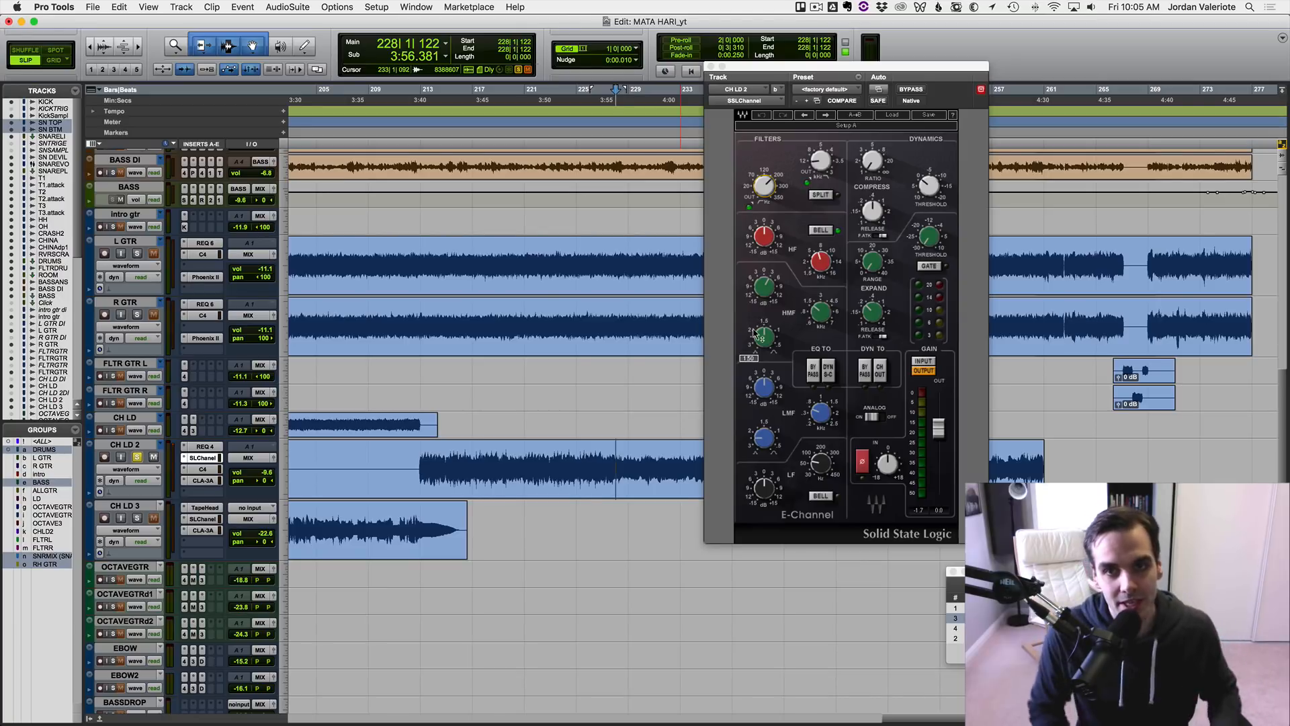
pyautogui.click(911, 89)
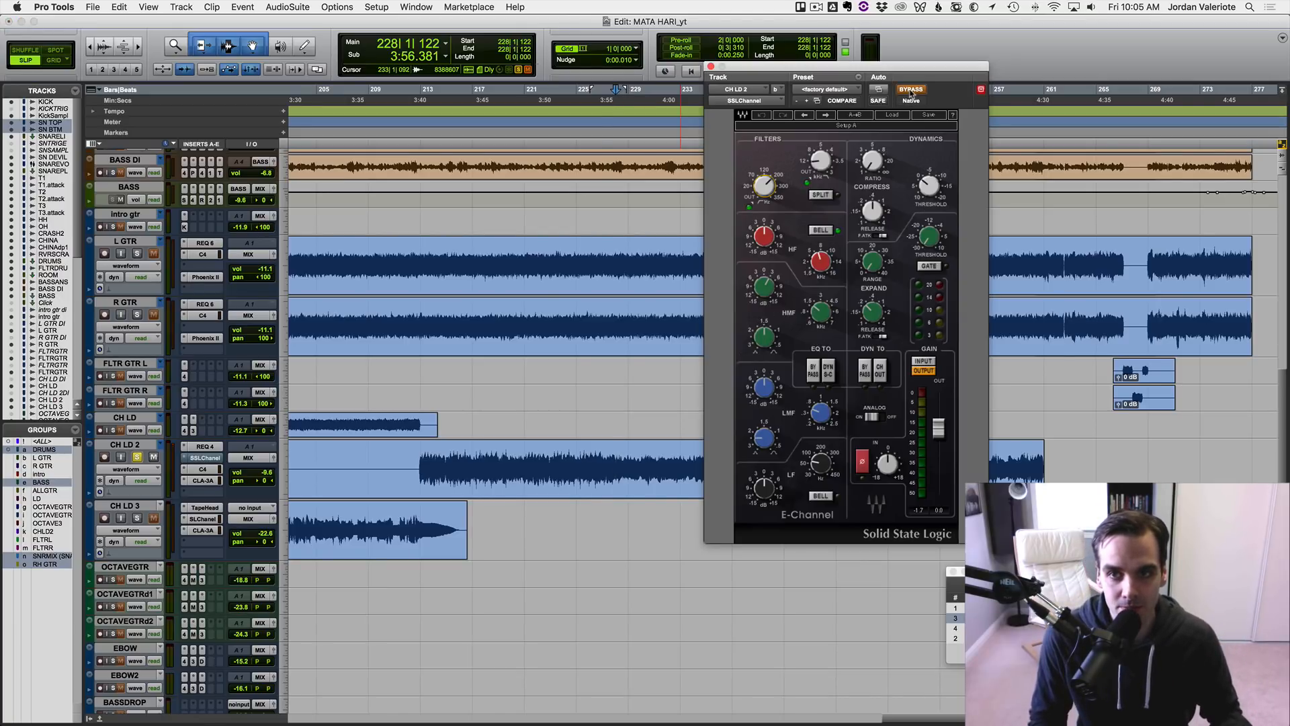
pyautogui.press('space')
pyautogui.click(911, 89)
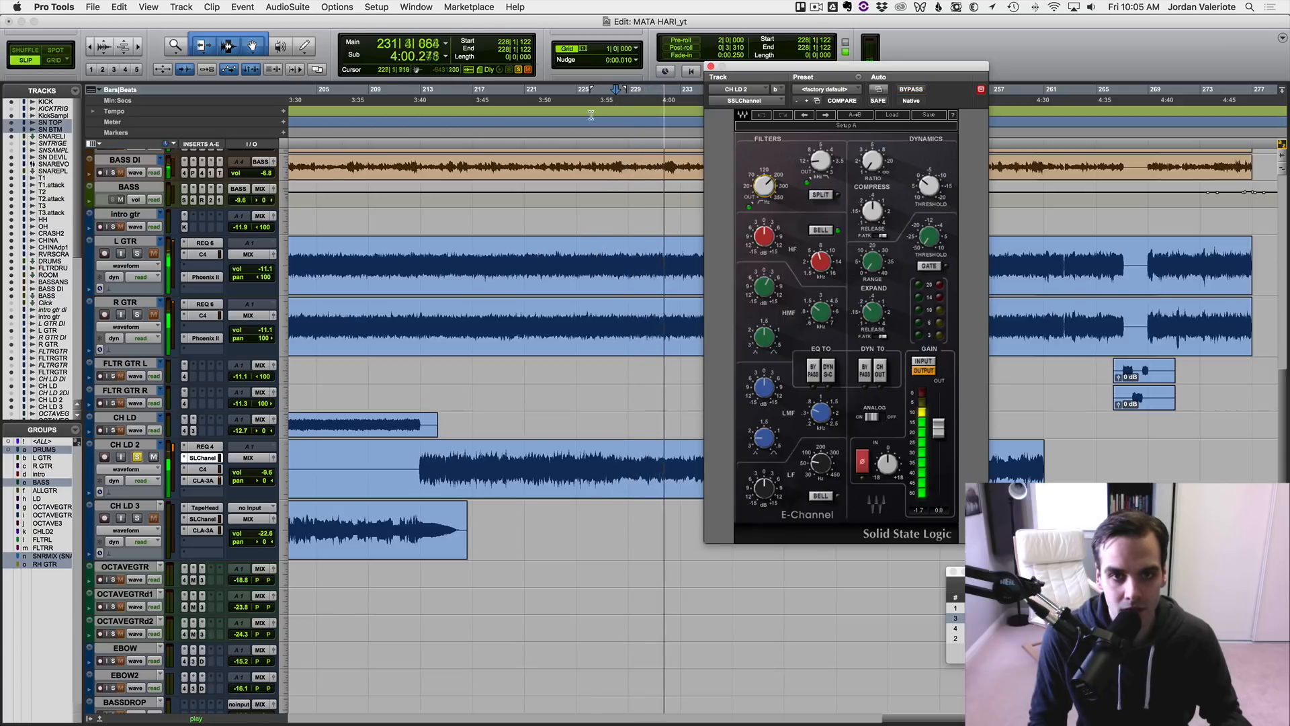
pyautogui.click(561, 112)
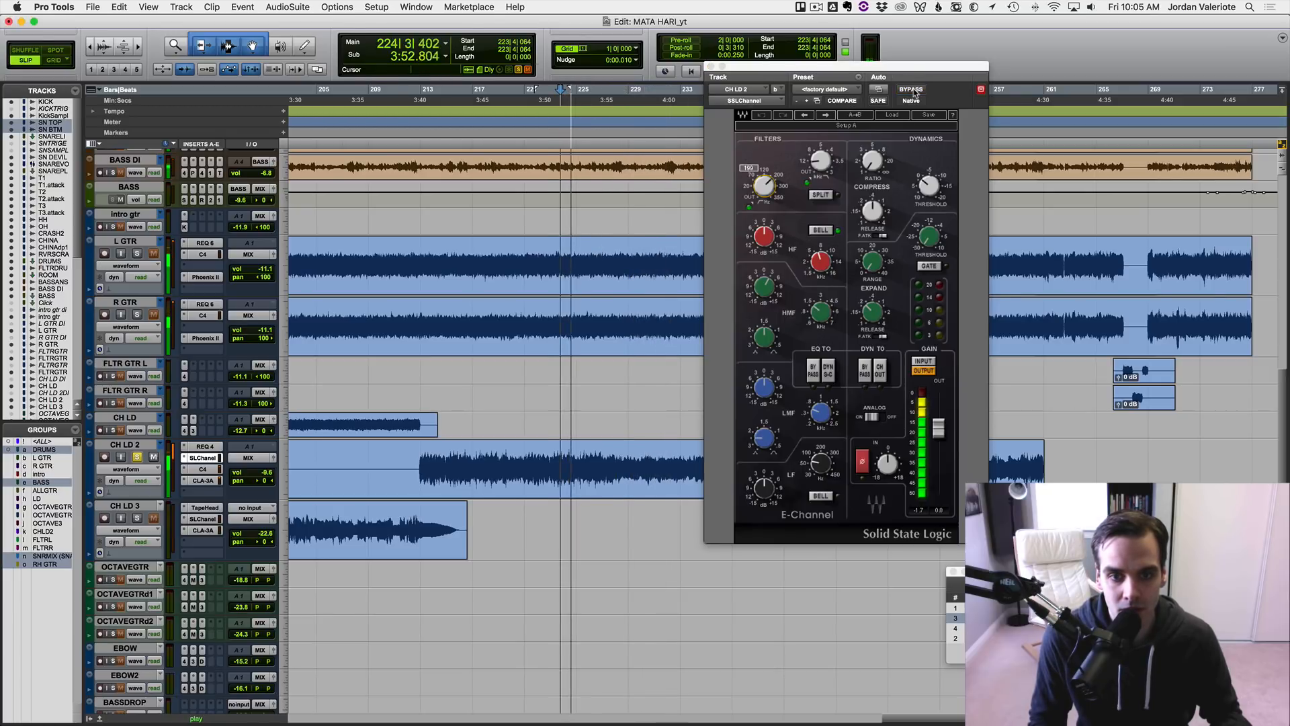
pyautogui.click(911, 89)
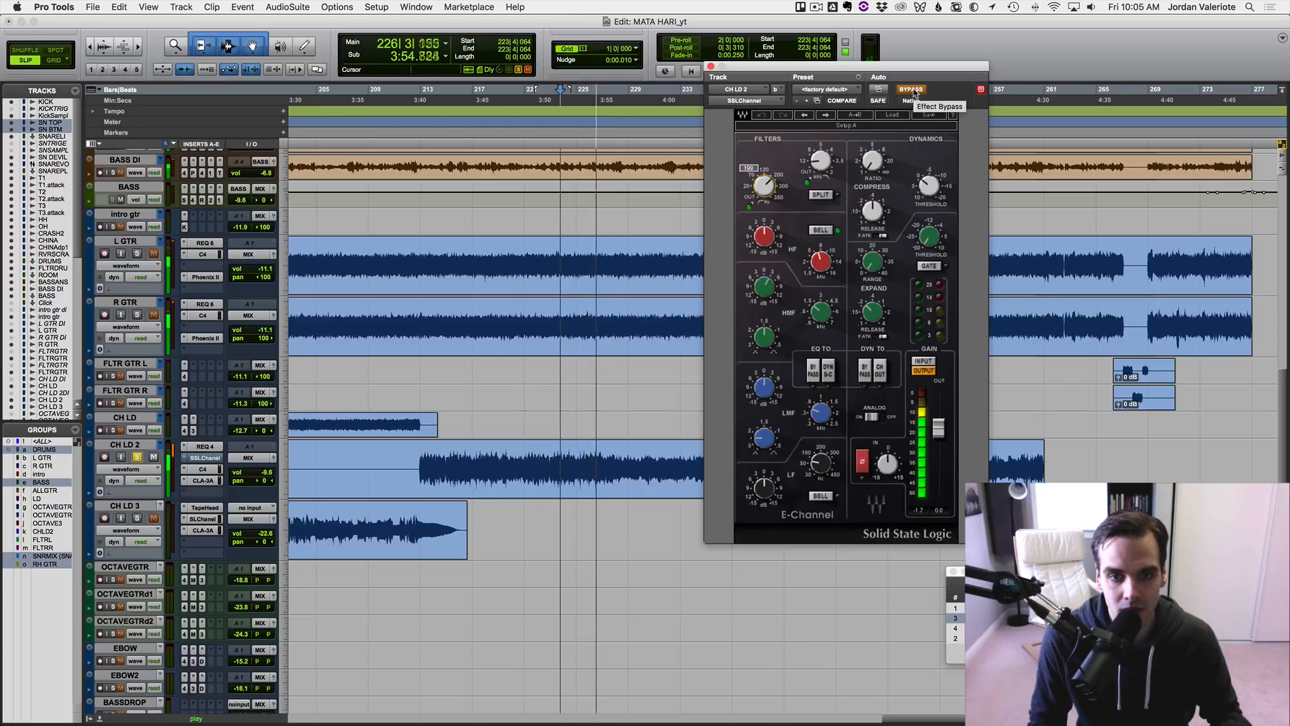
pyautogui.click(911, 89)
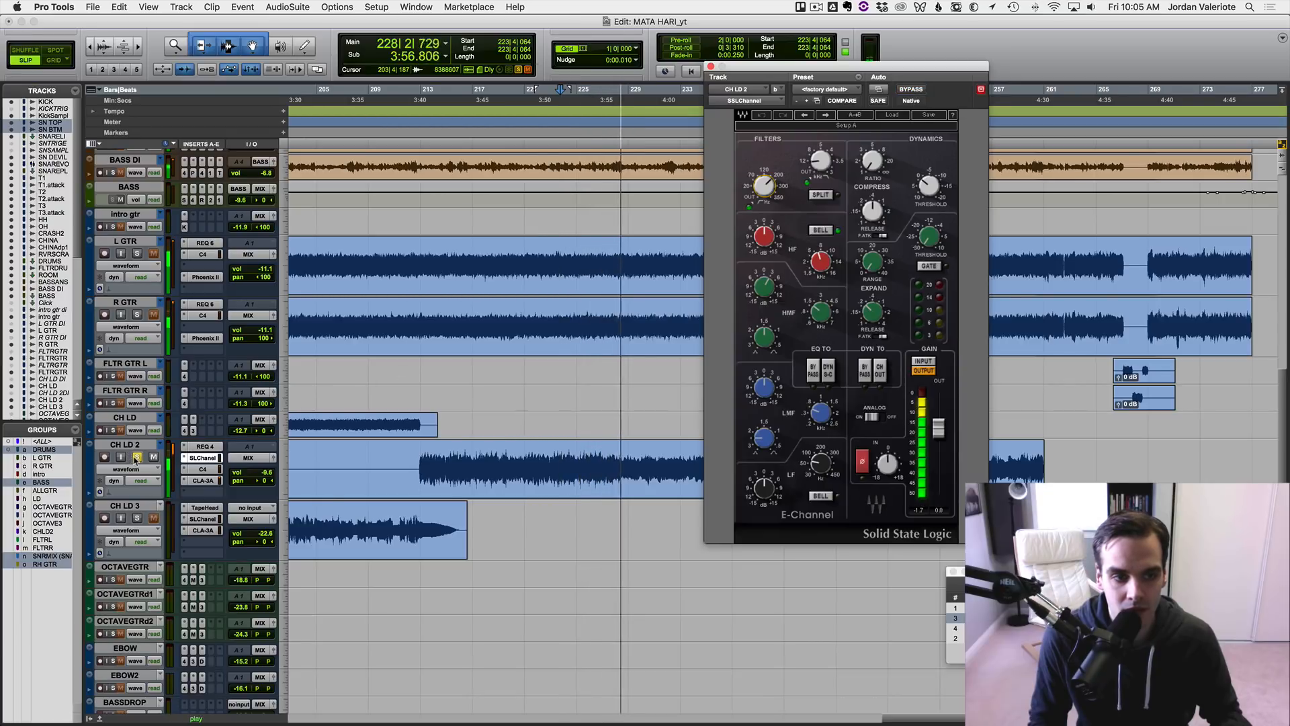
# Compare SSLChannel bypassed and active with CH LD 2 unsoloed in the full mix, close the plug-in and stop playback.
pyautogui.click(911, 89)
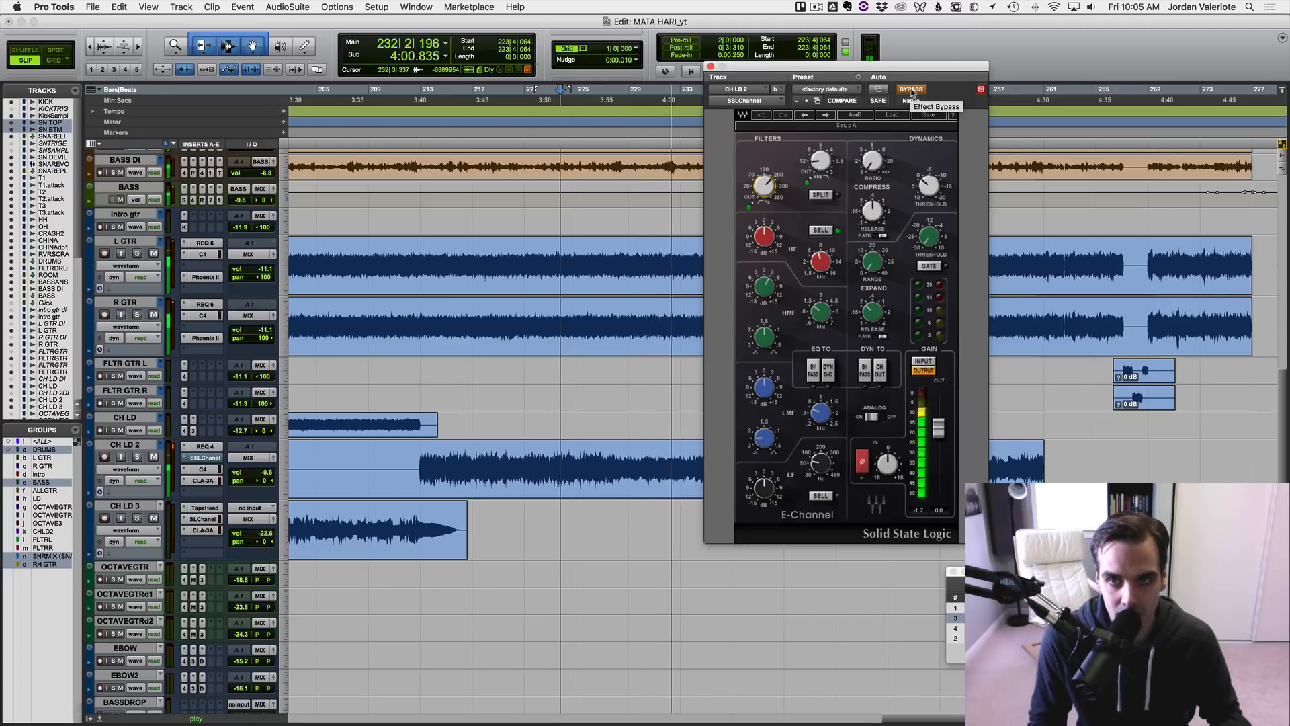
pyautogui.click(912, 91)
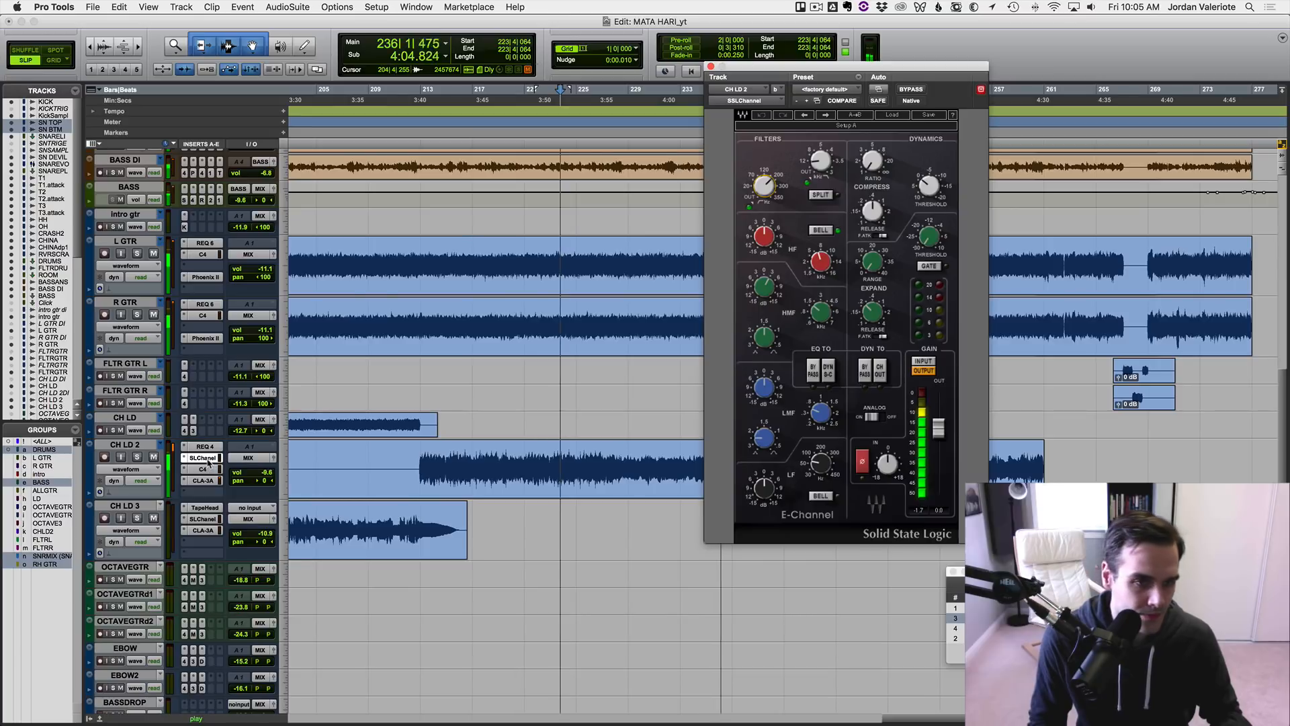
pyautogui.click(203, 458)
pyautogui.press('space')
# Open C4 on CH LD 2 and mark stretches of the lead's last passage, beginning with about bars 212 to 226.
pyautogui.click(203, 469)
pyautogui.click(418, 461)
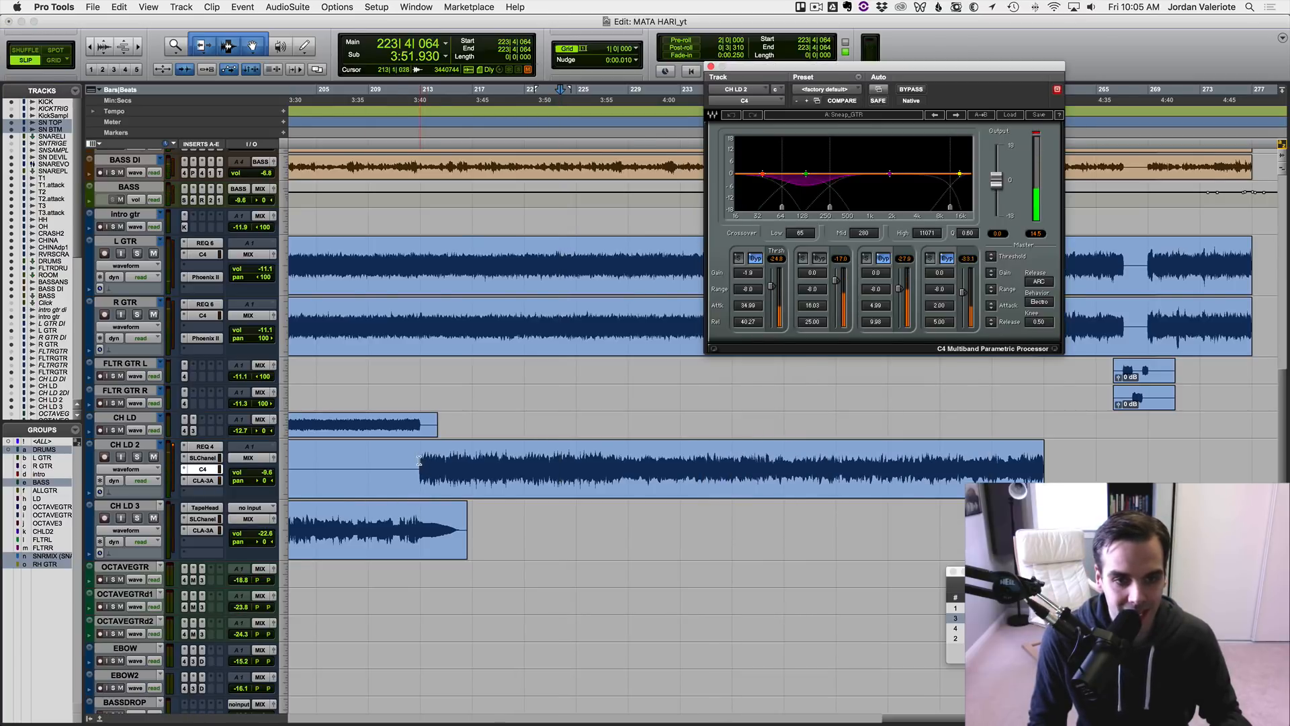
pyautogui.moveTo(419, 461); pyautogui.dragTo(623, 480)
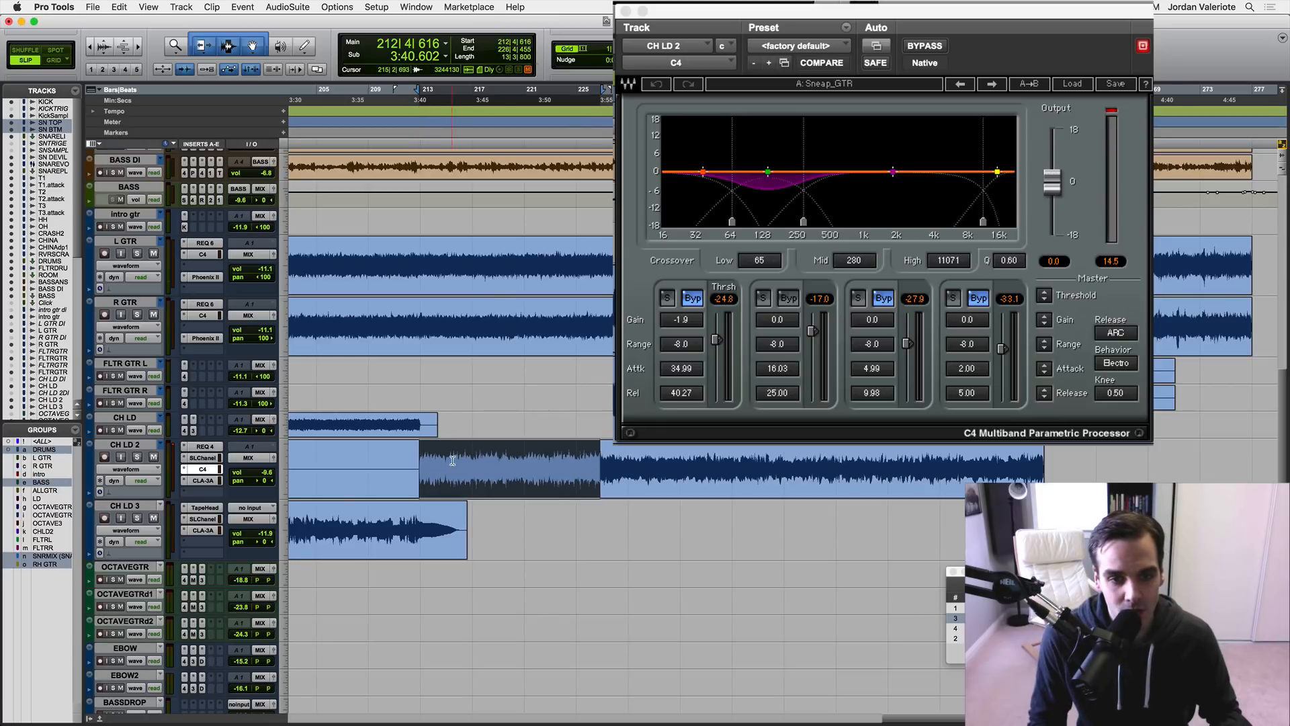
pyautogui.click(414, 459)
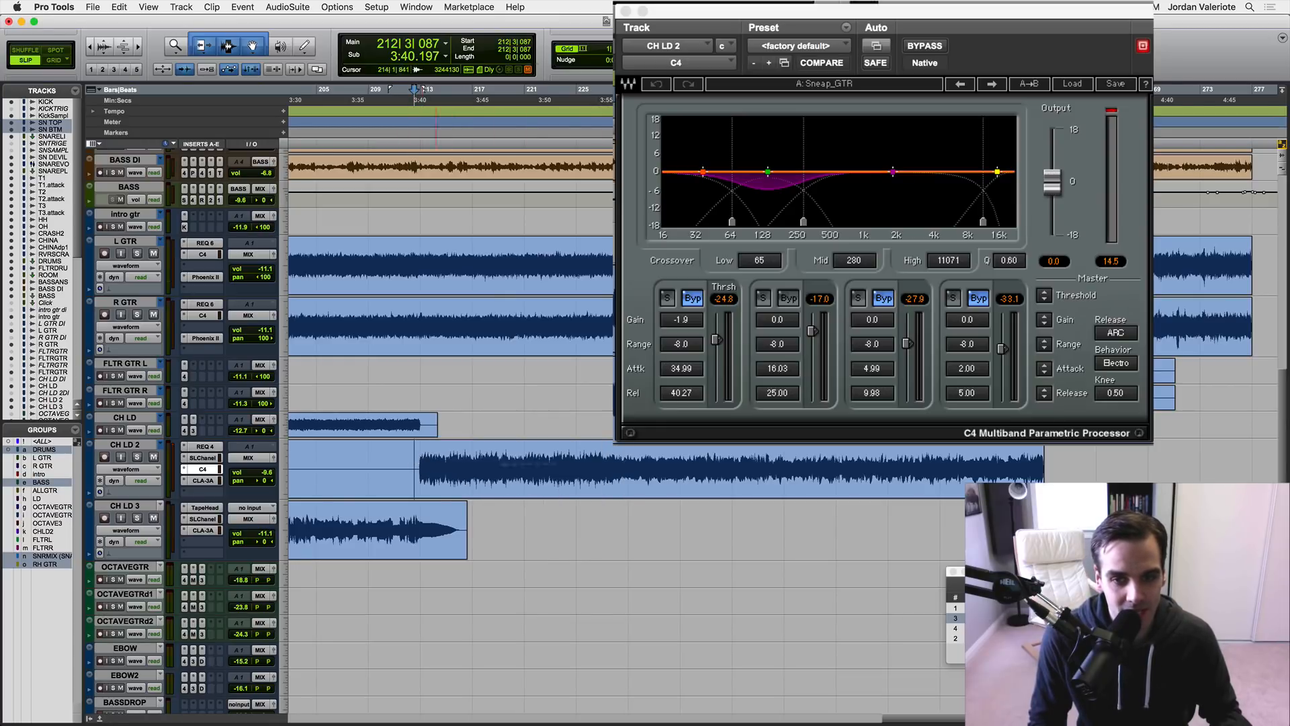
pyautogui.moveTo(829, 454); pyautogui.dragTo(957, 457)
pyautogui.click(957, 456)
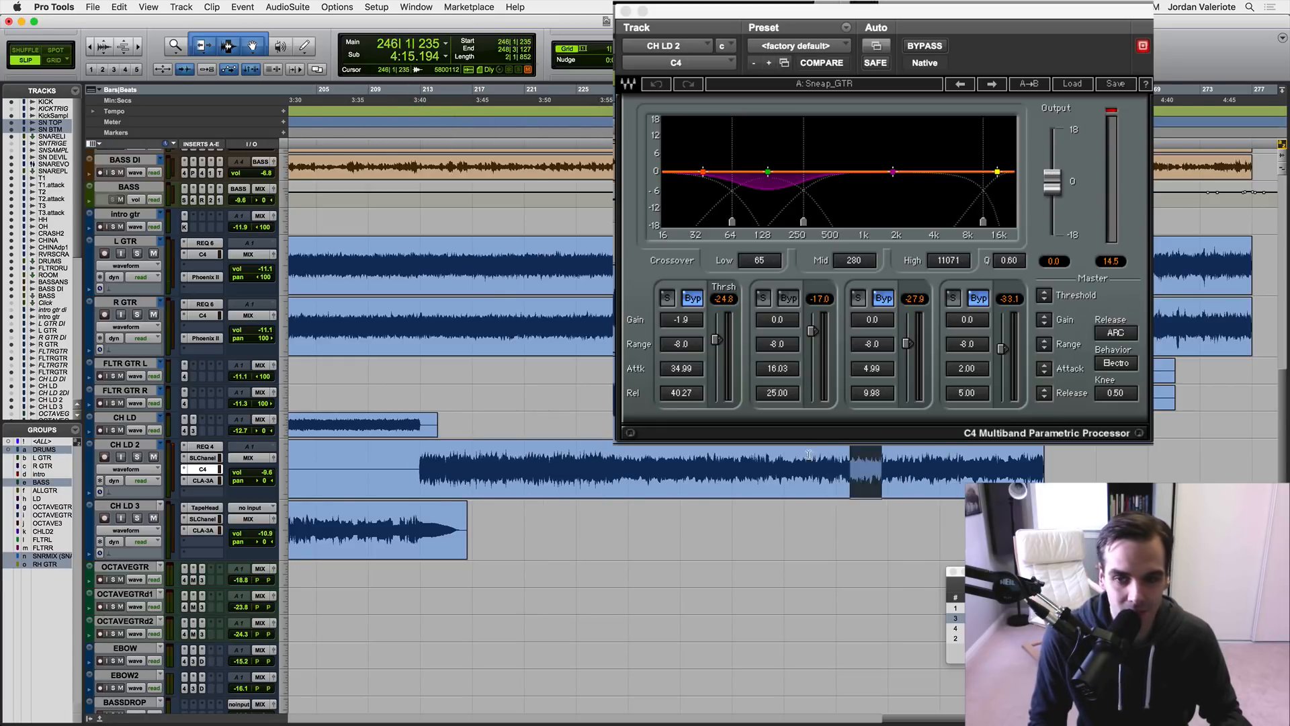
pyautogui.click(665, 456)
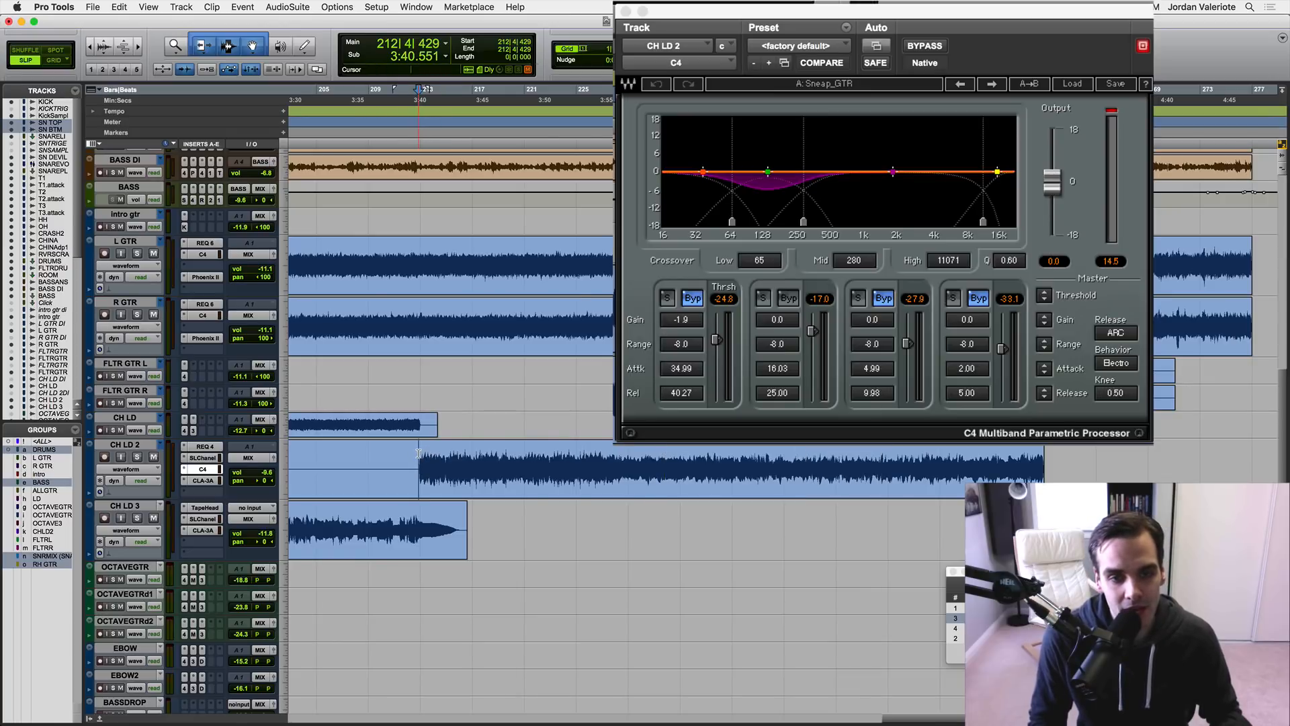
pyautogui.moveTo(418, 454); pyautogui.dragTo(606, 457)
pyautogui.click(606, 457)
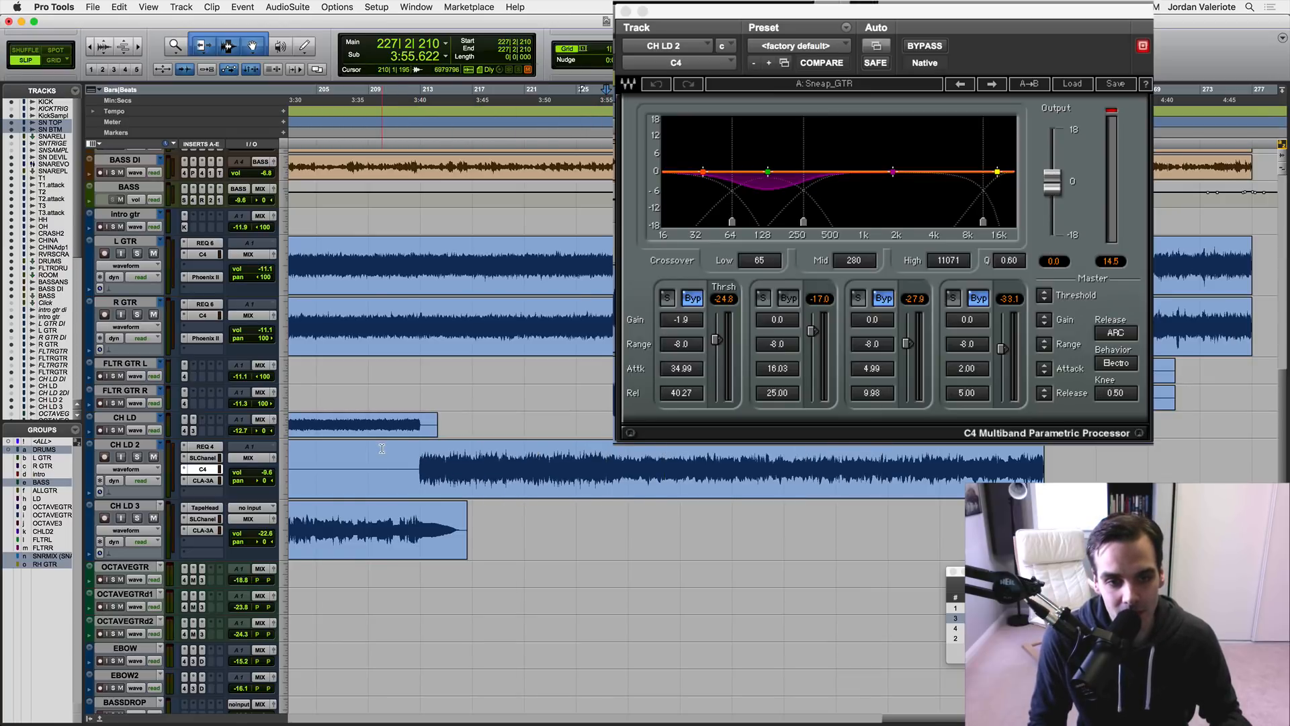
# Play from about bar 212, solo CH LD 2 and compare its C4 bypassed and active.
pyautogui.press('space')
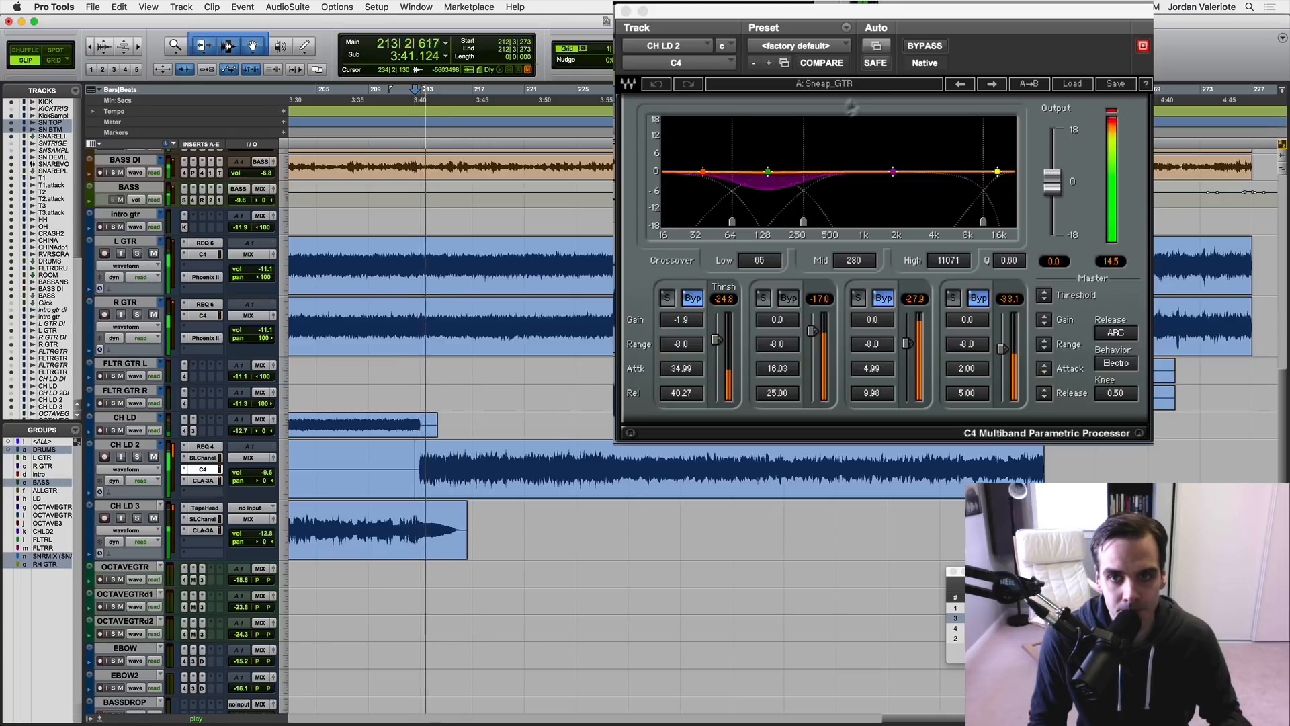
pyautogui.hotkey('shift', 's')
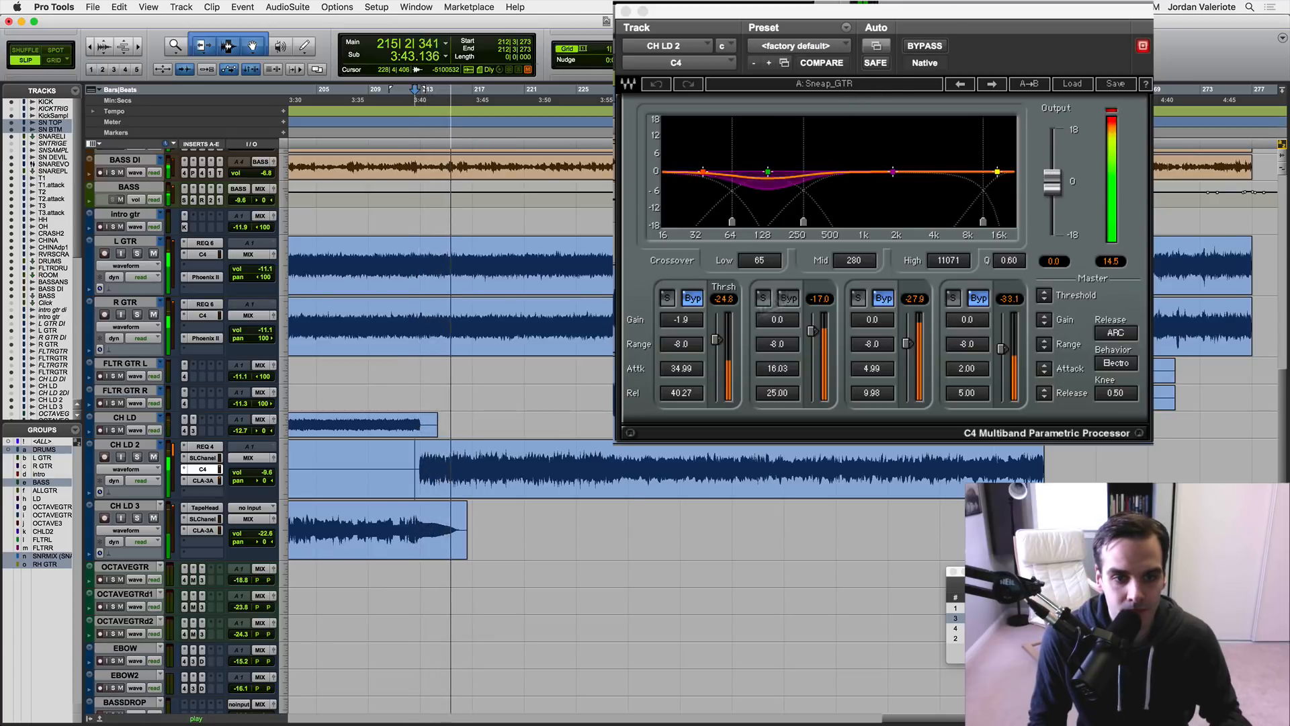
pyautogui.click(925, 45)
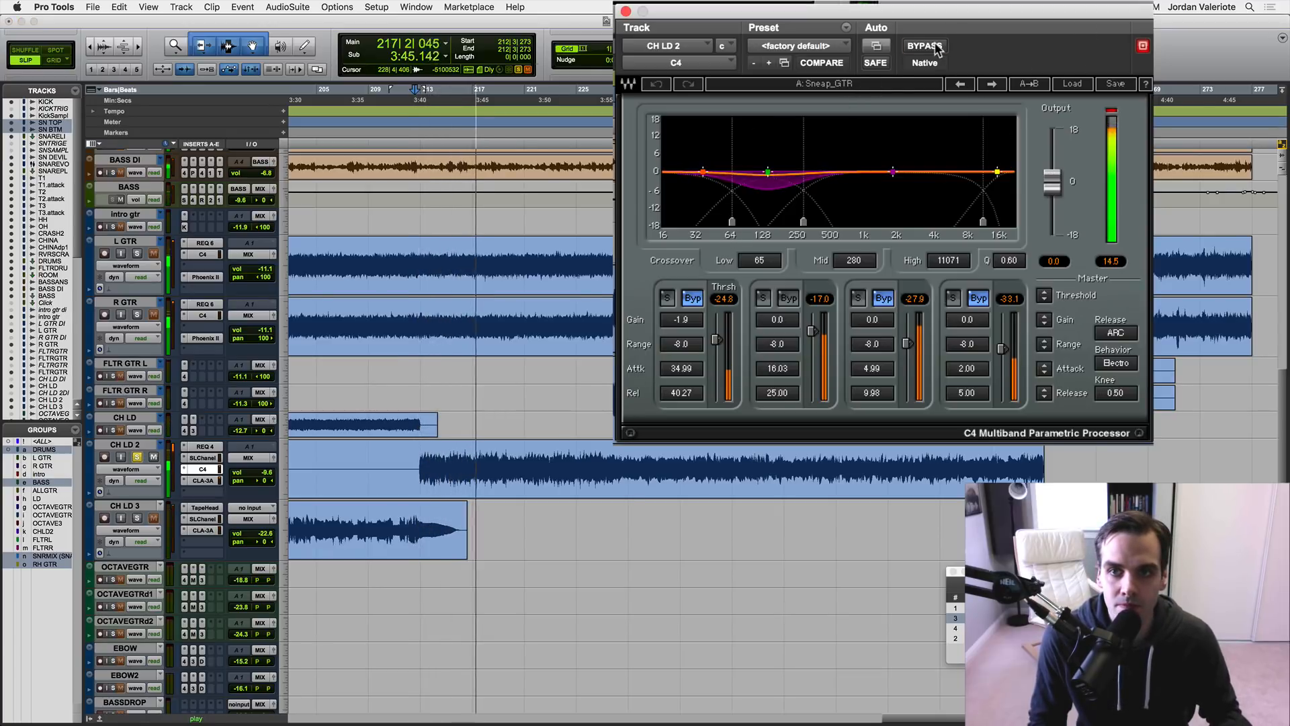
pyautogui.click(925, 46)
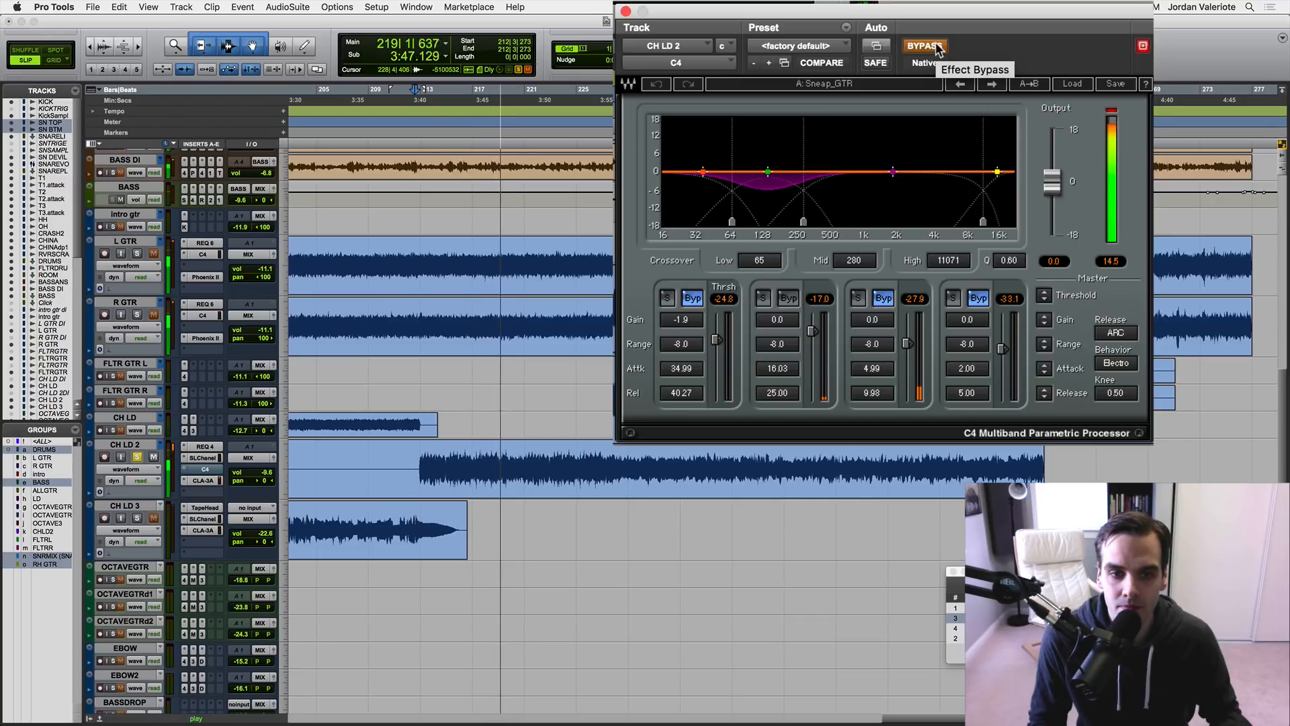
pyautogui.click(938, 47)
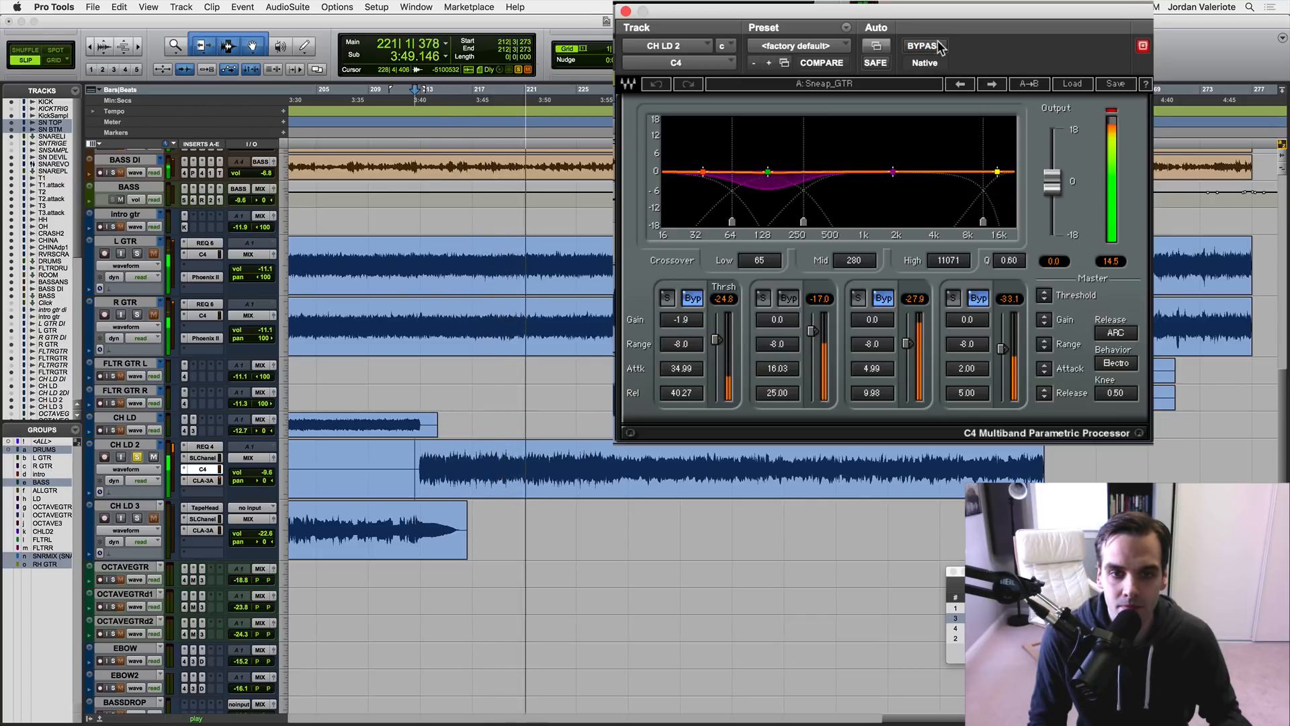
pyautogui.click(941, 47)
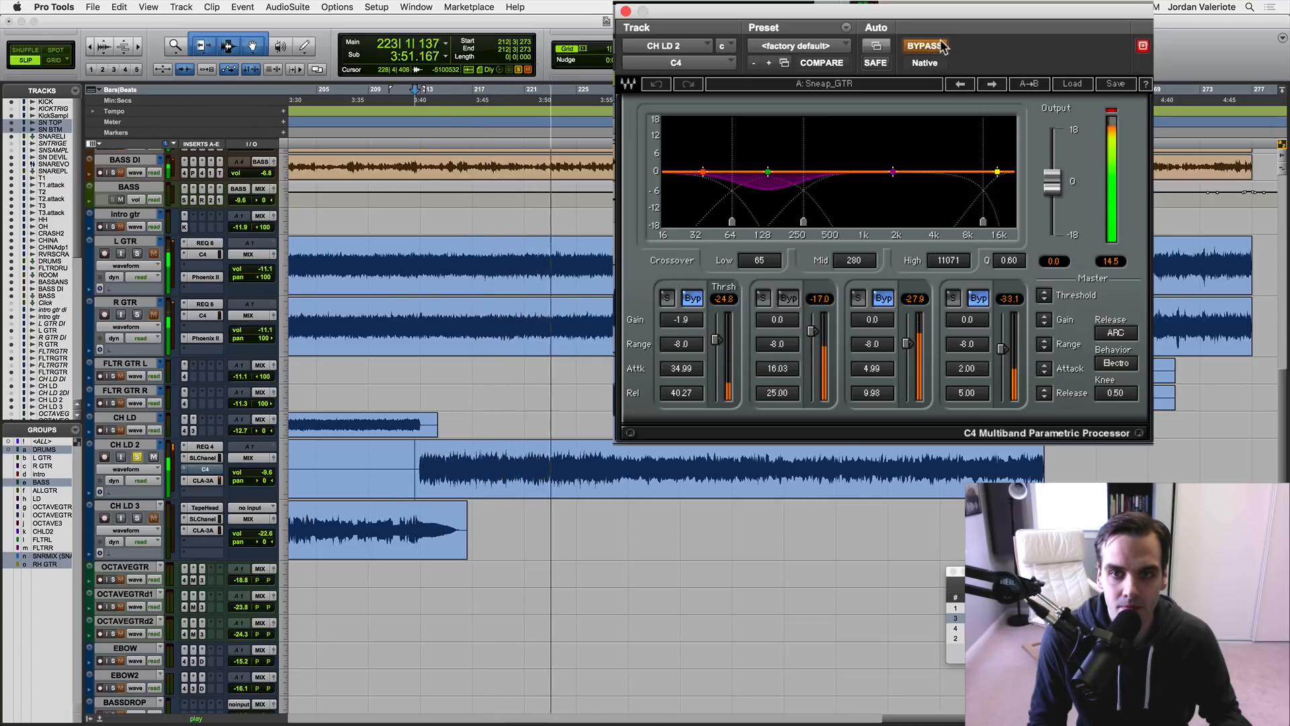
pyautogui.click(938, 47)
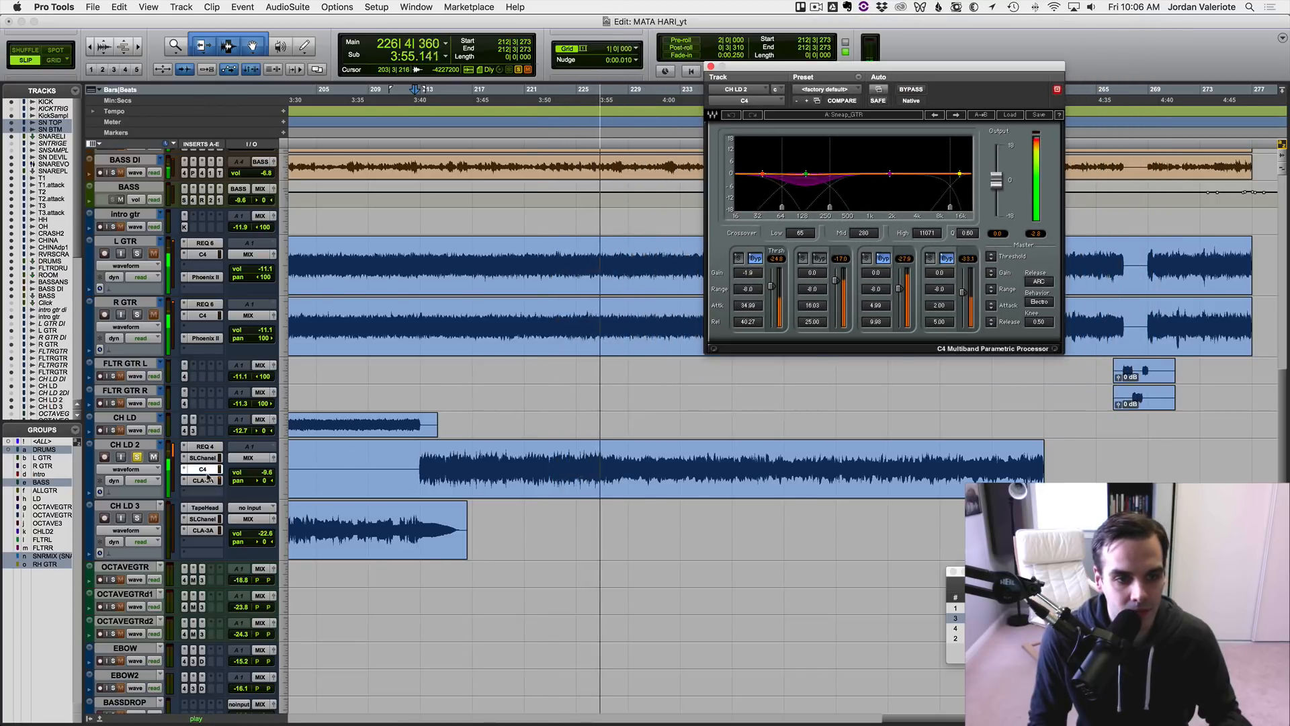
# Stop playback, open CLA-3A on CH LD 2 and mark a short stretch at the passage's start, about bar 212.
pyautogui.press('space')
pyautogui.click(203, 480)
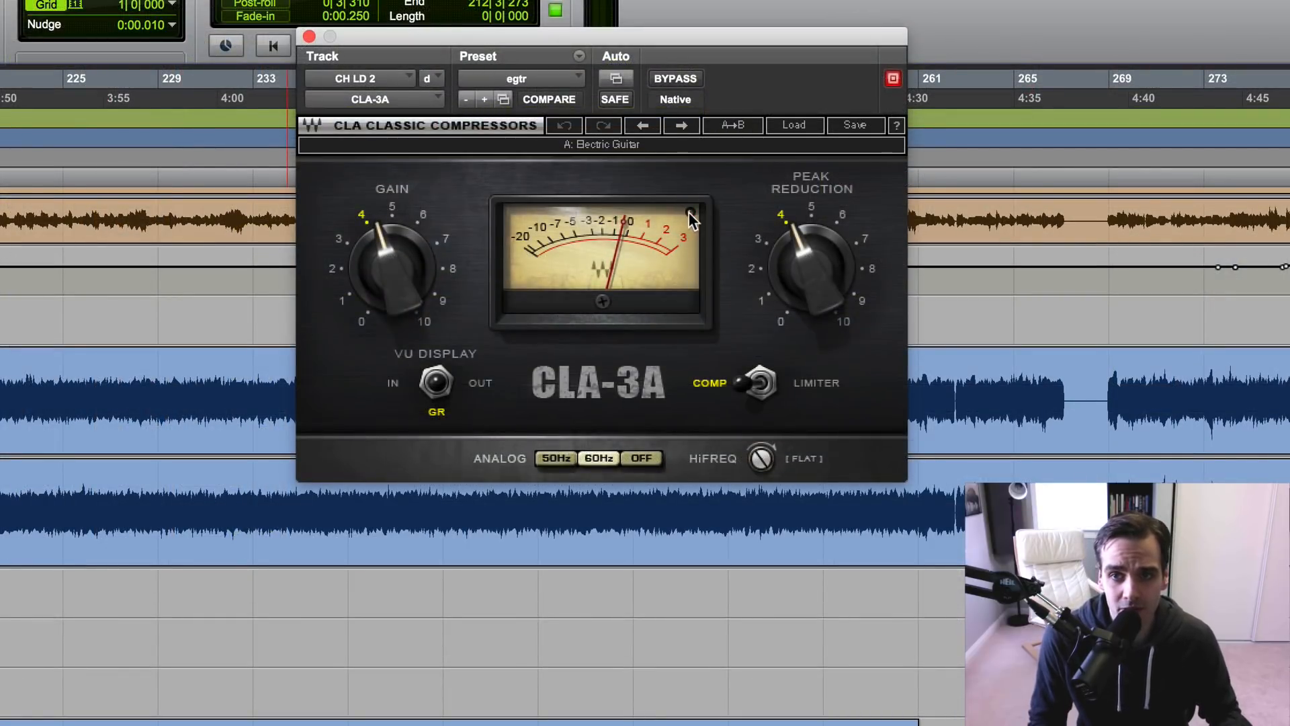
pyautogui.click(217, 668)
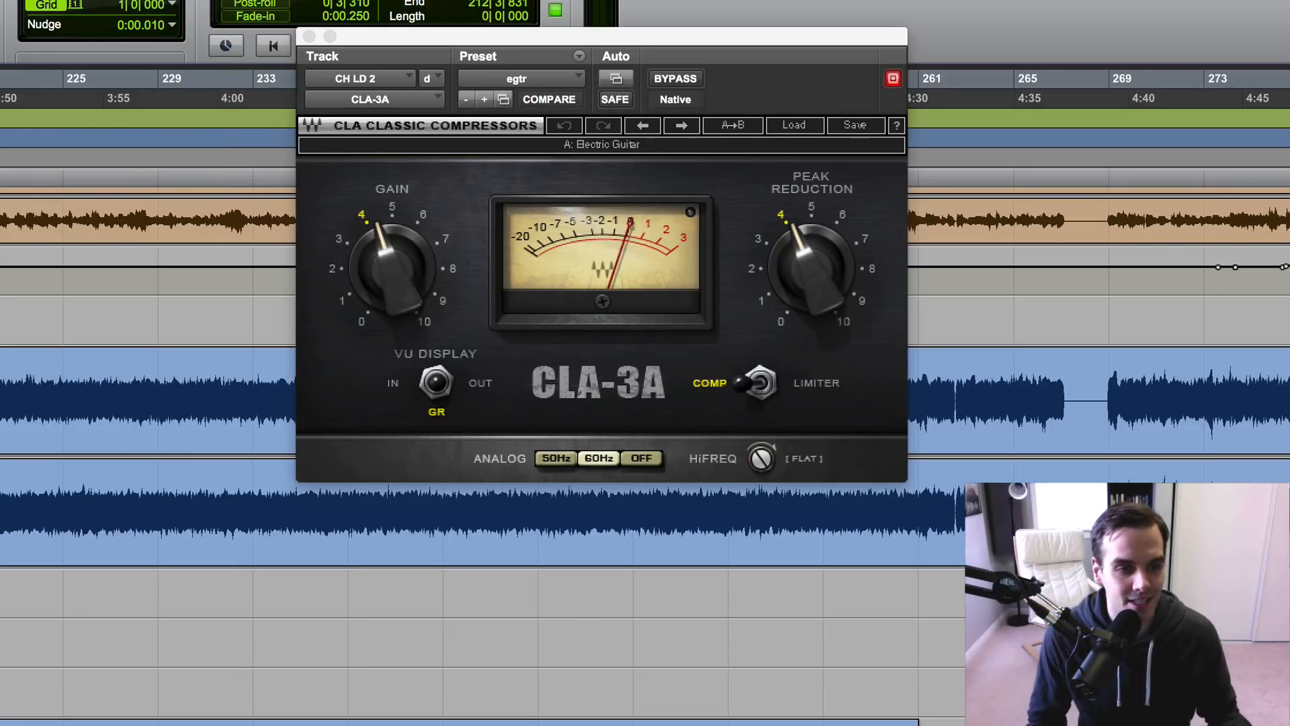
pyautogui.moveTo(0, 497); pyautogui.dragTo(2, 498)
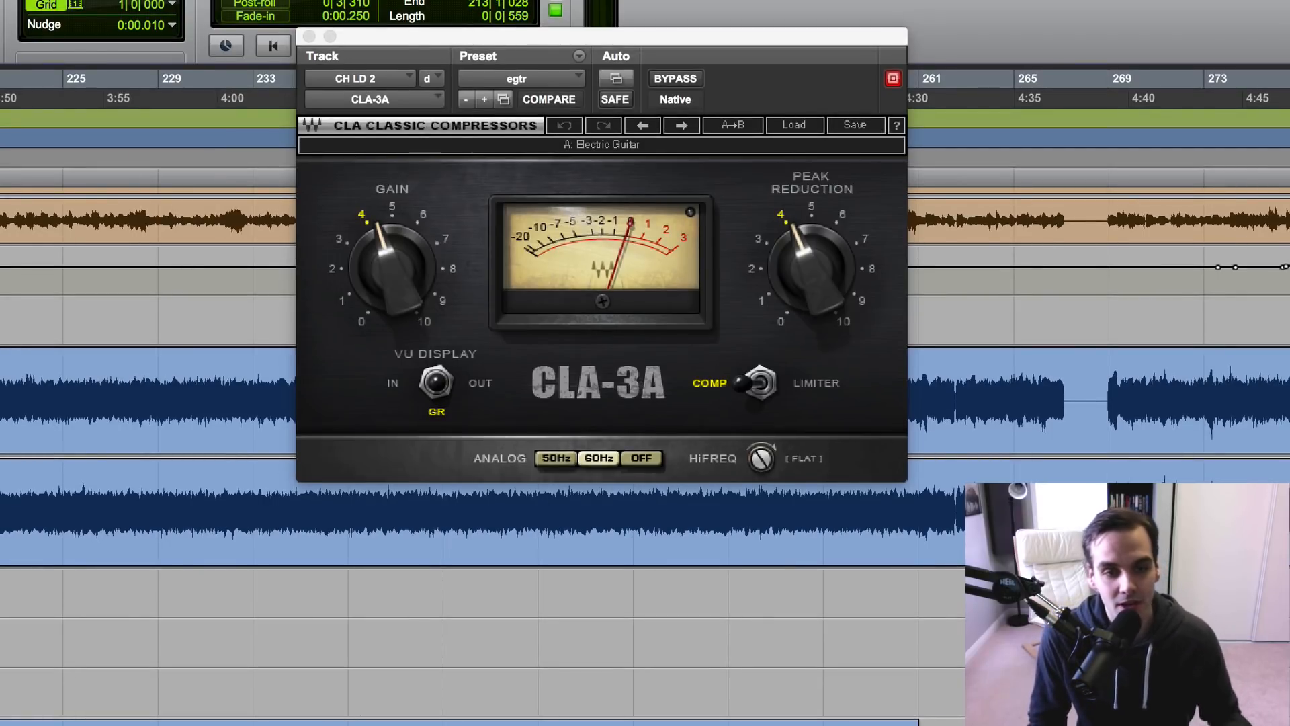
# Play CH LD 2's last passage from about bar 212 and compare its CLA-3A bypassed and active.
pyautogui.click(0, 498)
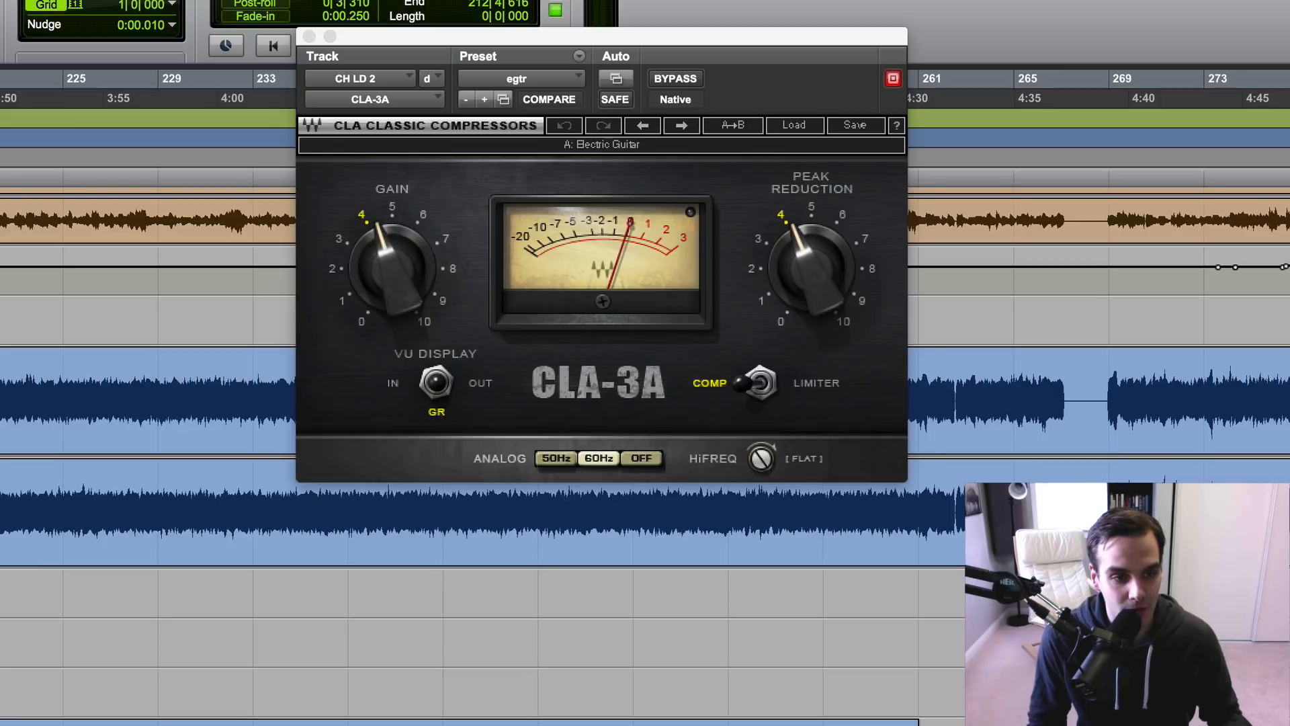
pyautogui.hotkey('shift', 'c')
pyautogui.press('space')
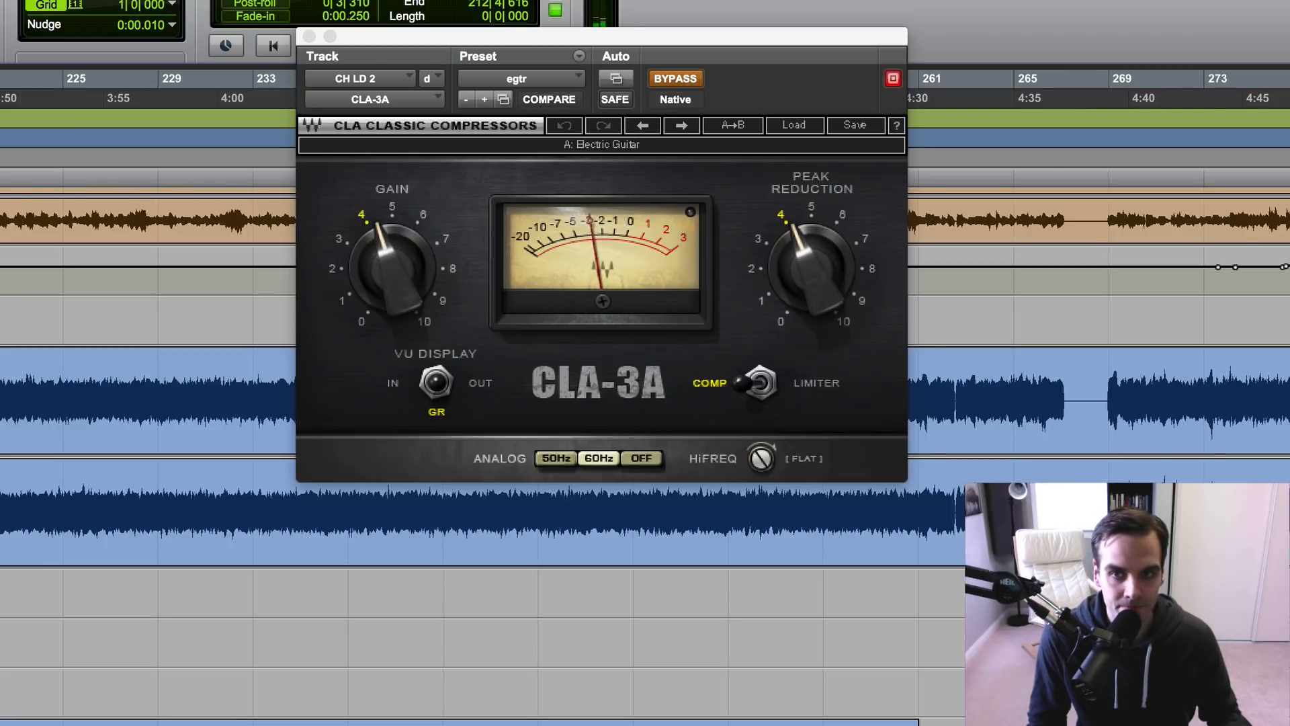
pyautogui.hotkey('shift', 'c')
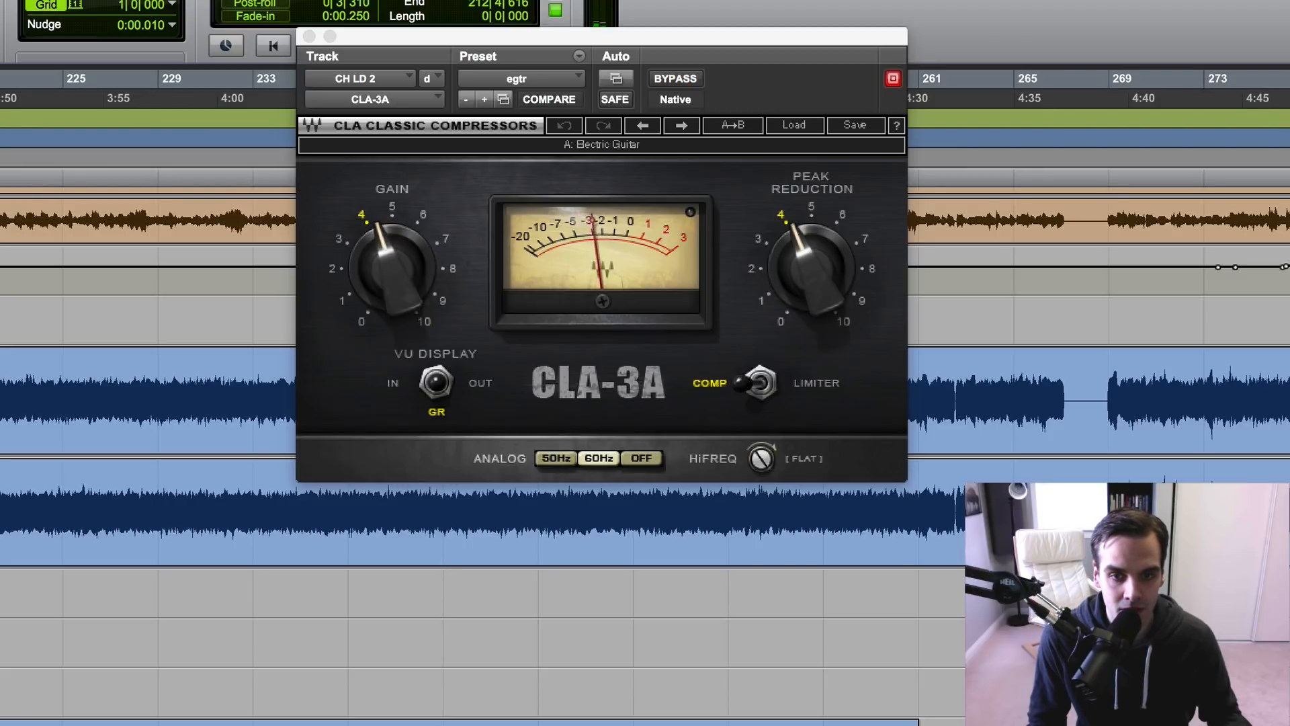
# Compare CLA-3A bypassed and active on CH LD 2 from about bars 229 and 236, and close the plug-in.
pyautogui.click(158, 78)
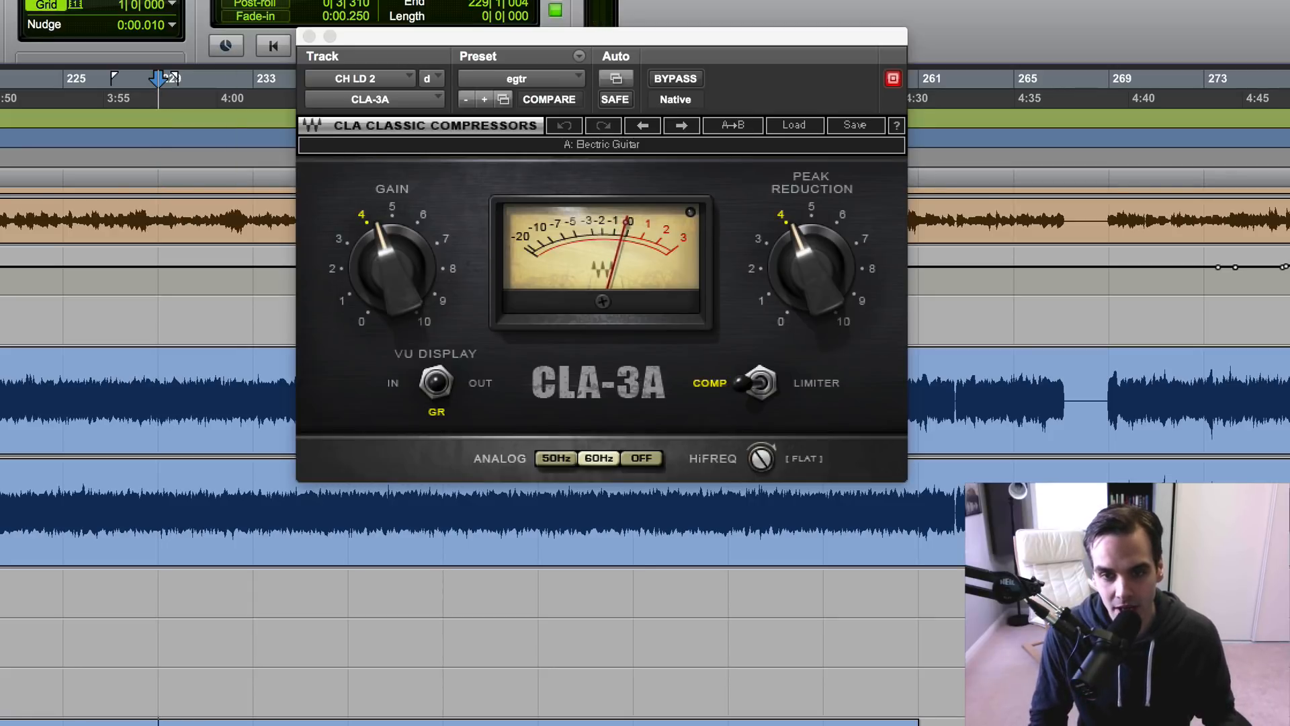
pyautogui.click(677, 78)
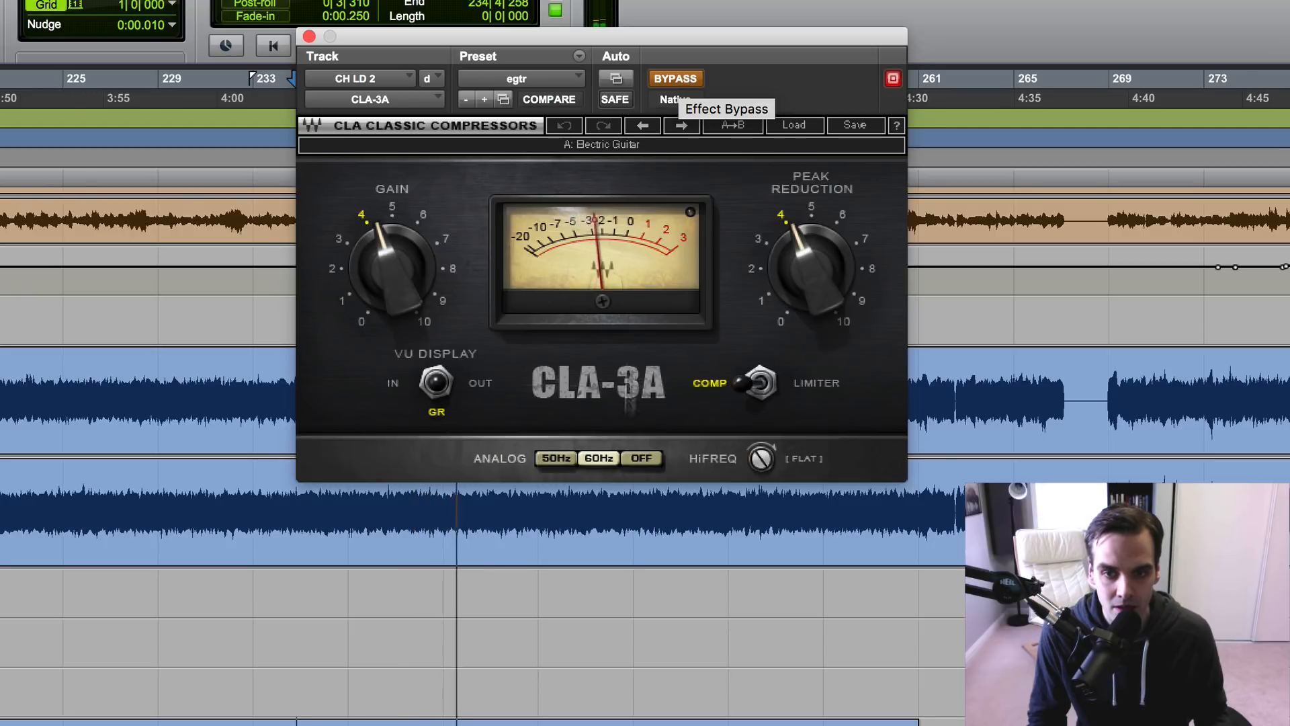
pyautogui.press('space')
pyautogui.click(332, 724)
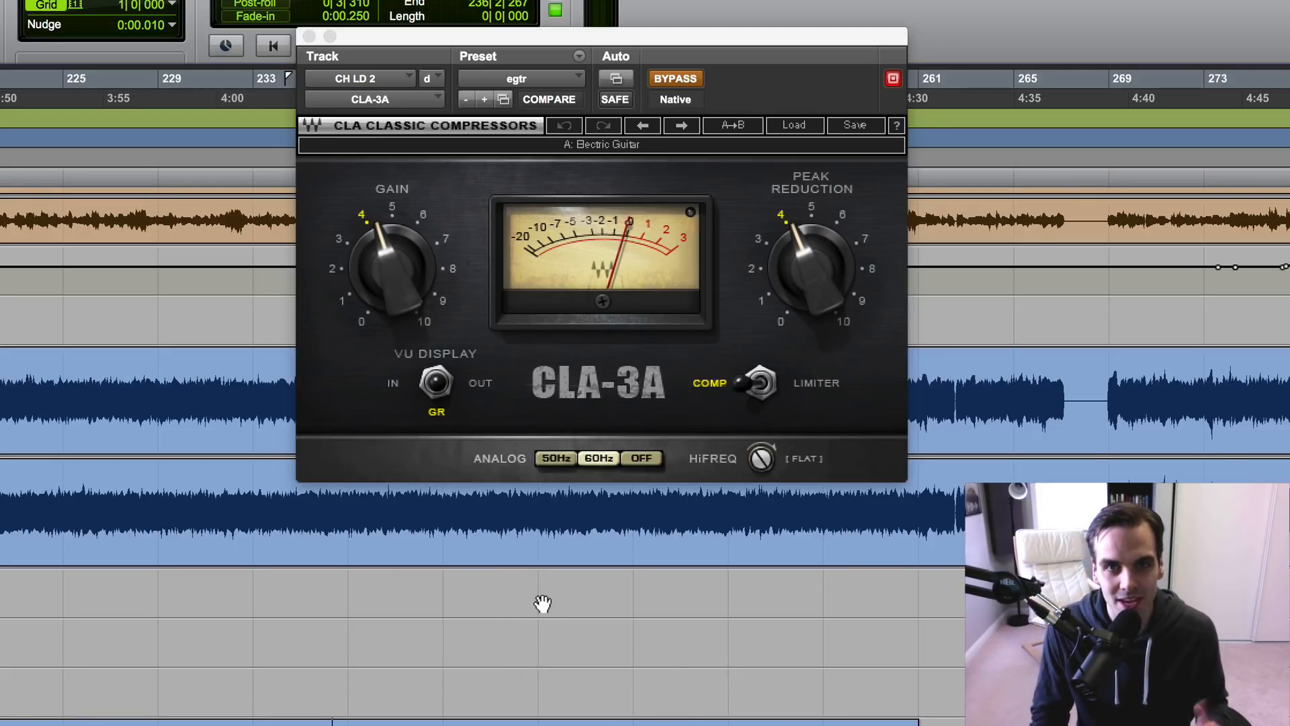
pyautogui.press('space')
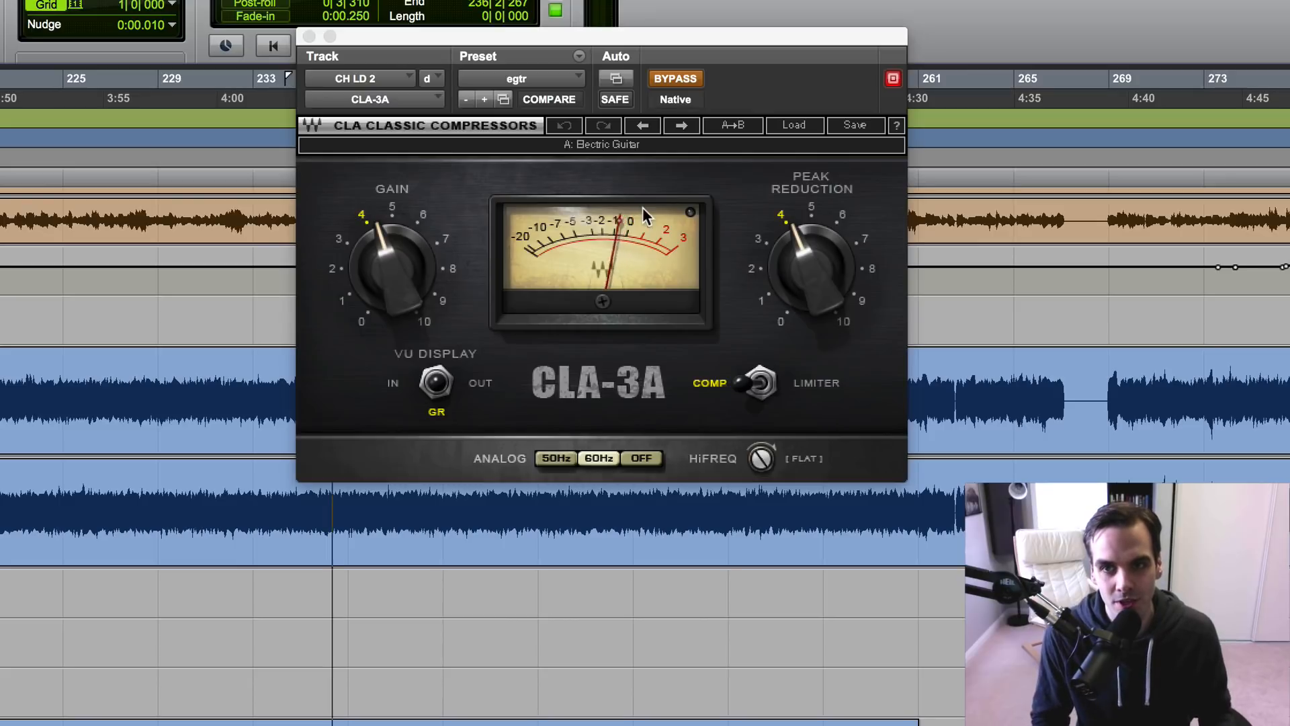
pyautogui.click(673, 78)
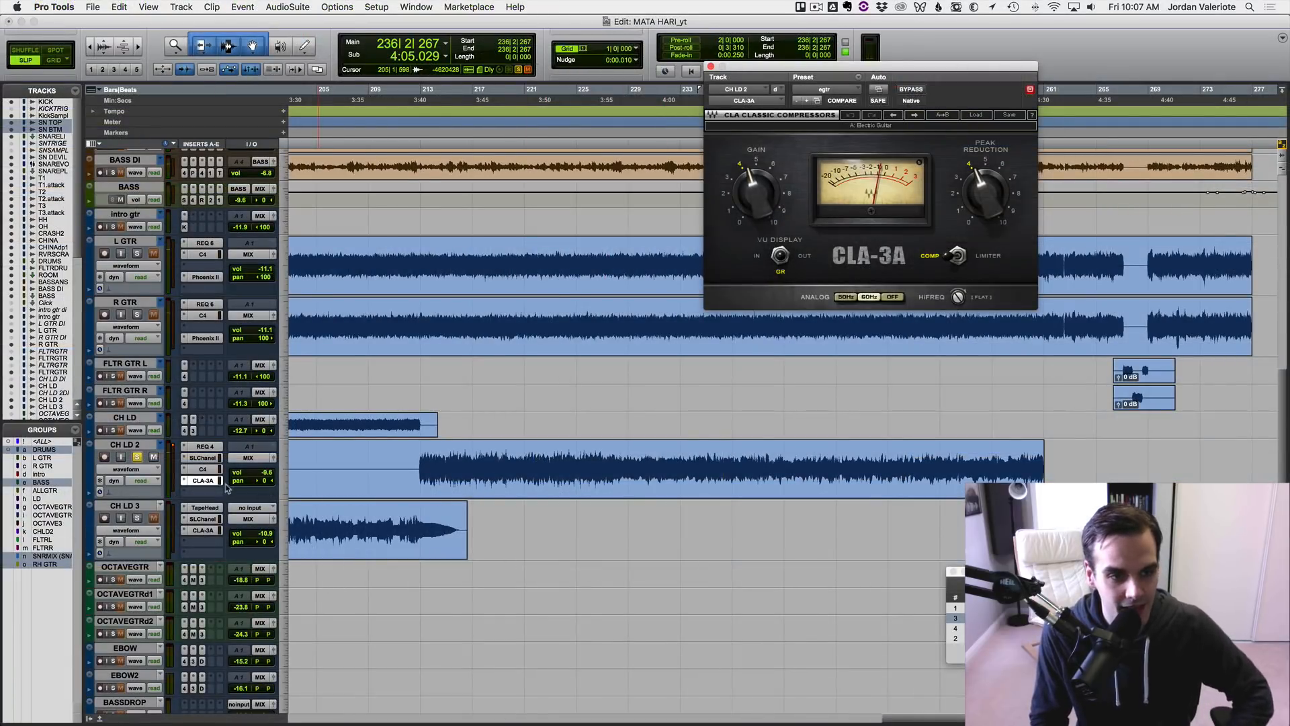
pyautogui.click(203, 480)
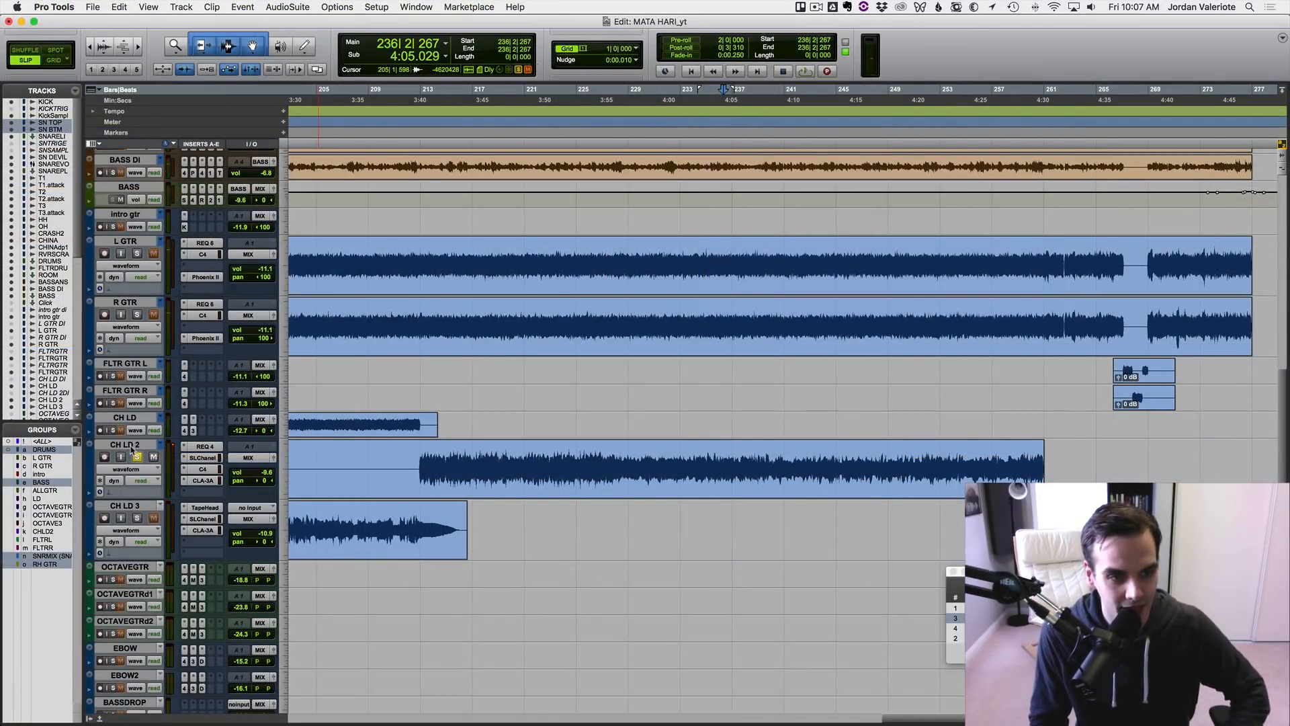
# Place the playback start at bar 213, then solo CH LD 2 in the Mix window and open its SPLIT HARM send.
pyautogui.click(420, 456)
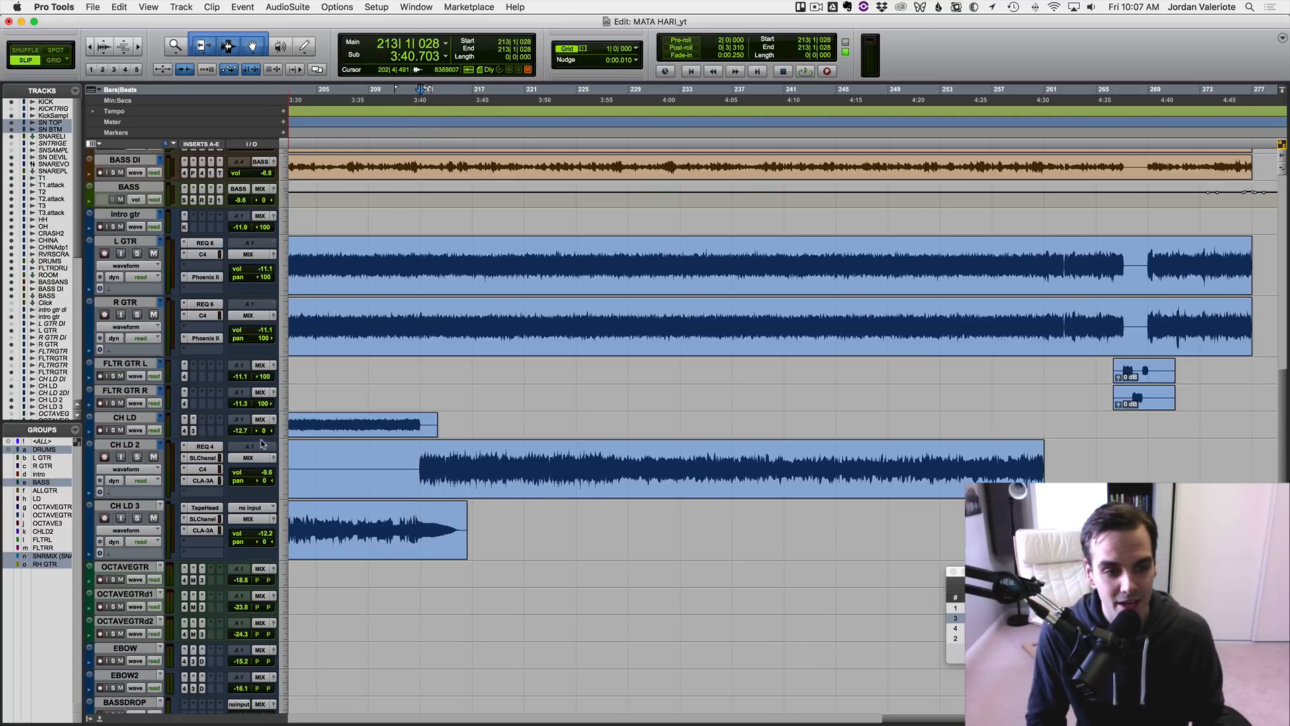
pyautogui.click(140, 449)
pyautogui.press('super+equal')
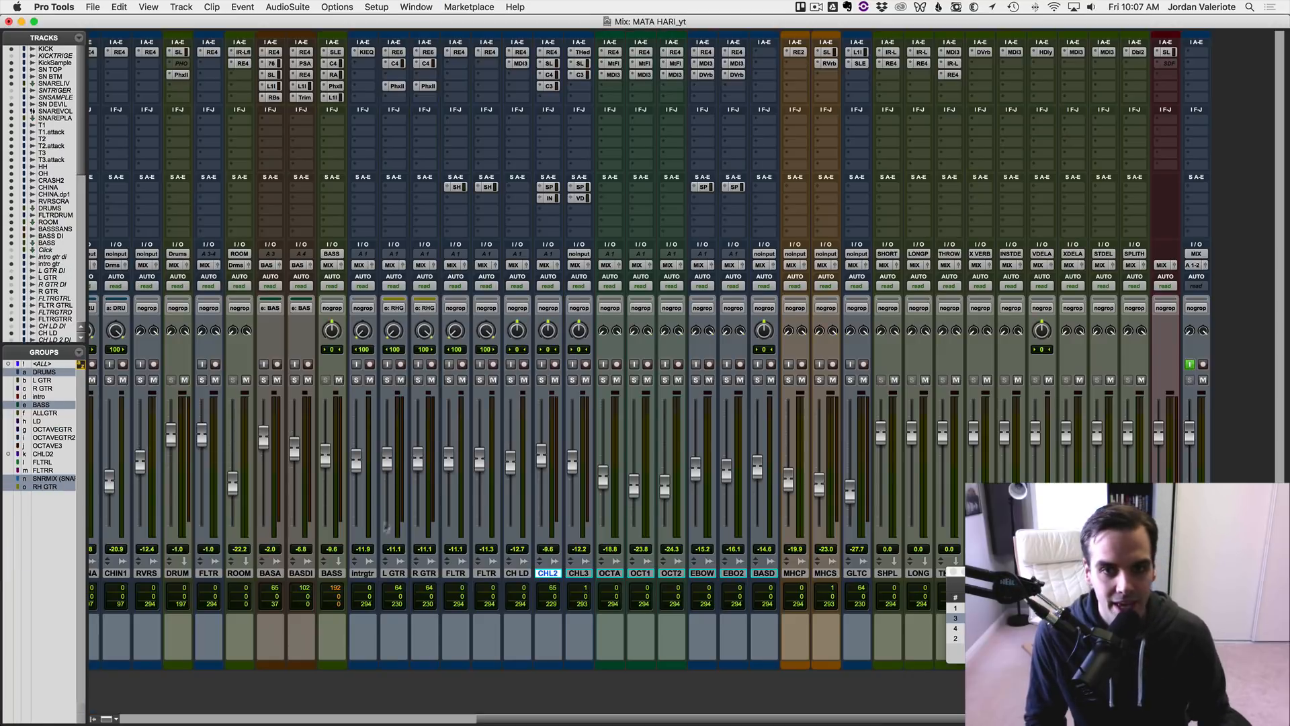
pyautogui.click(542, 380)
pyautogui.click(553, 186)
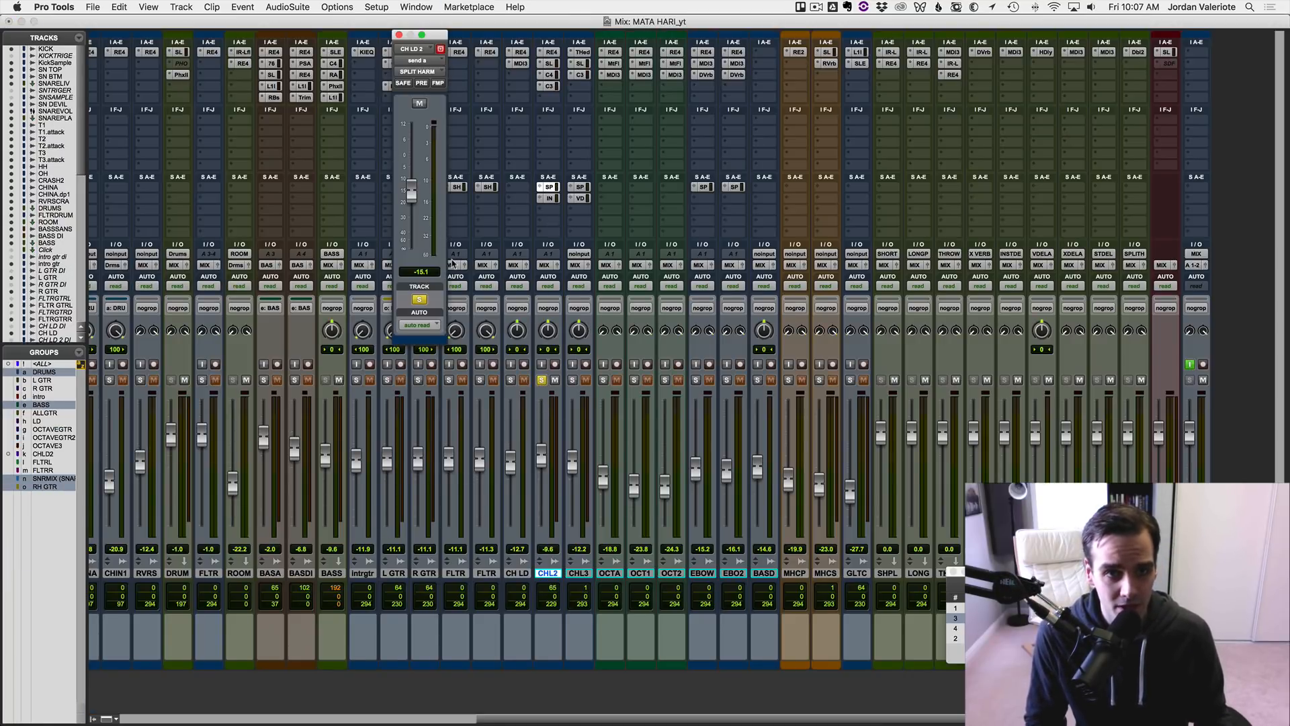
# Audition the soloed CH LD 2 with its INST DELAY send muted and raise the SPLIT HARM return fader during playback.
pyautogui.press('space')
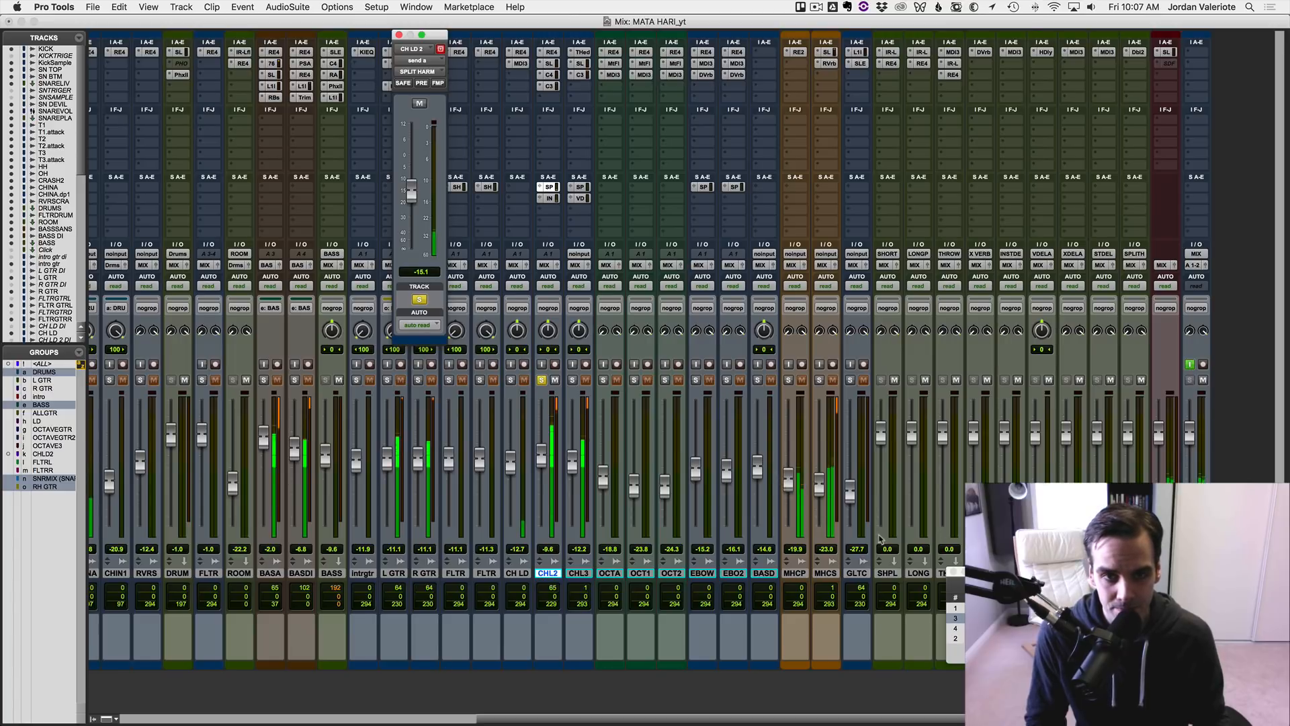
pyautogui.press('space')
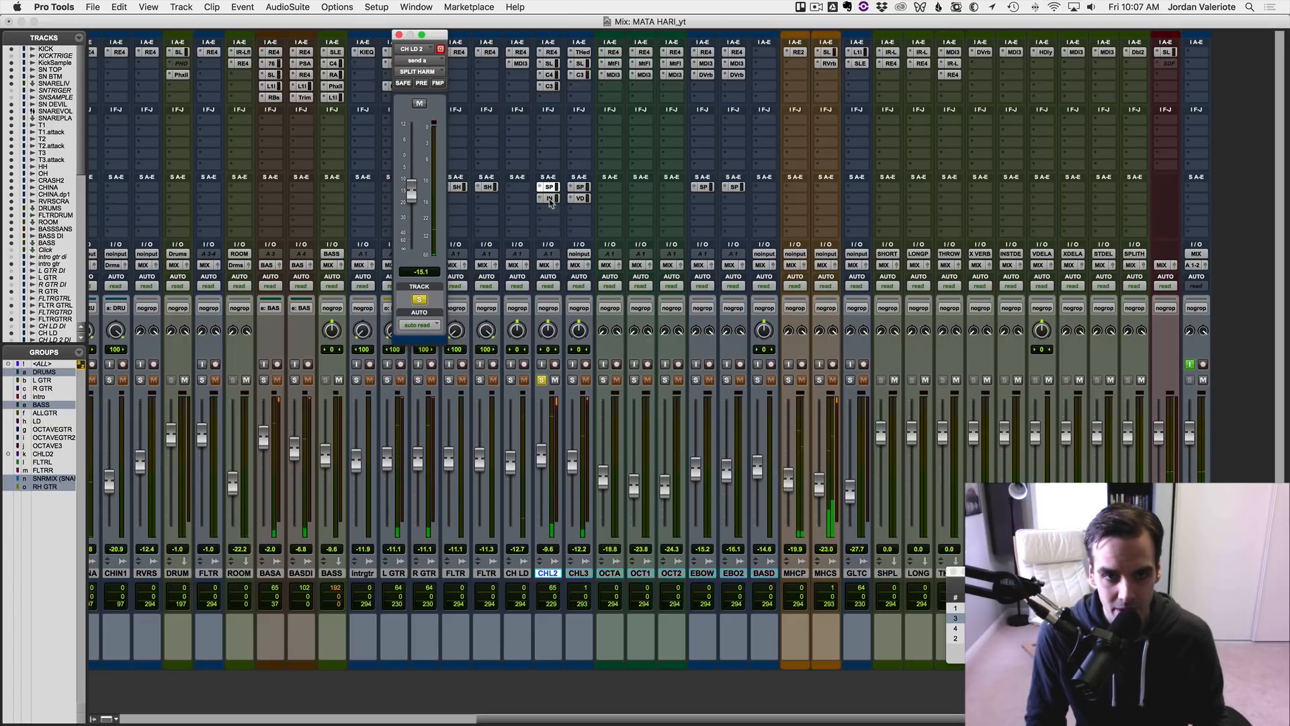
pyautogui.press('space')
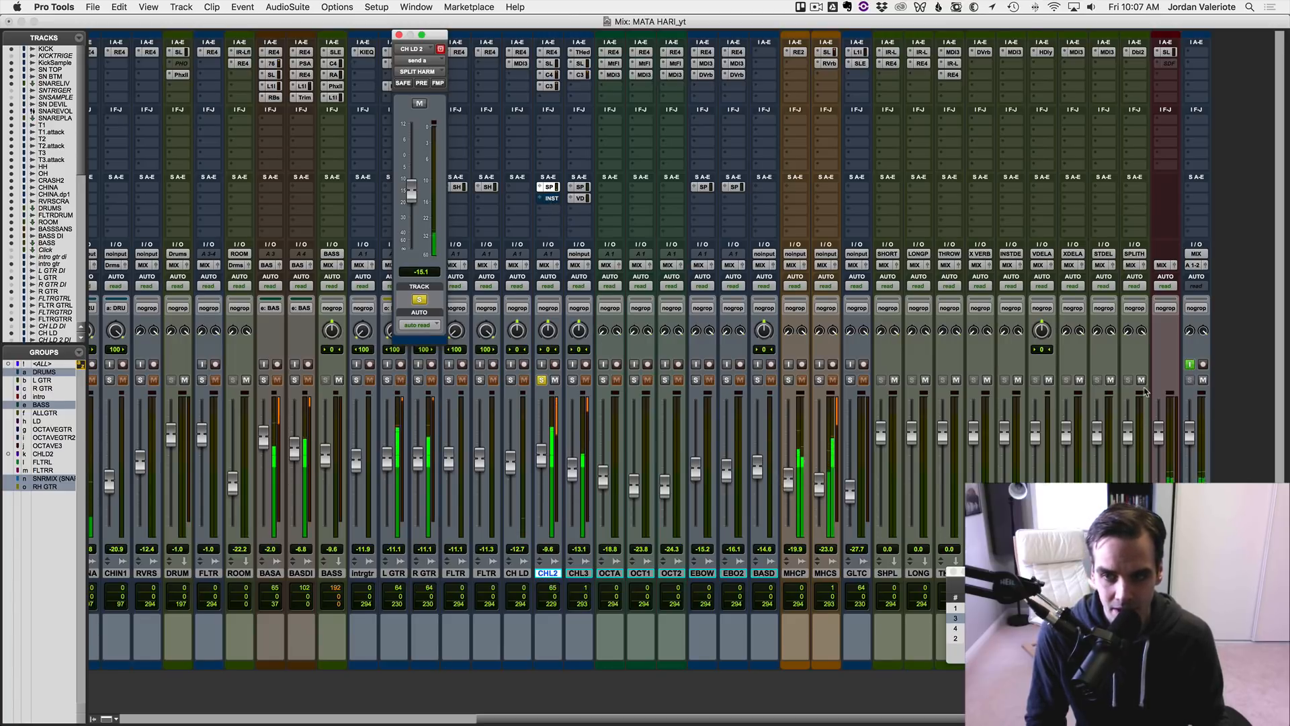
pyautogui.moveTo(1129, 435); pyautogui.dragTo(1131, 400)
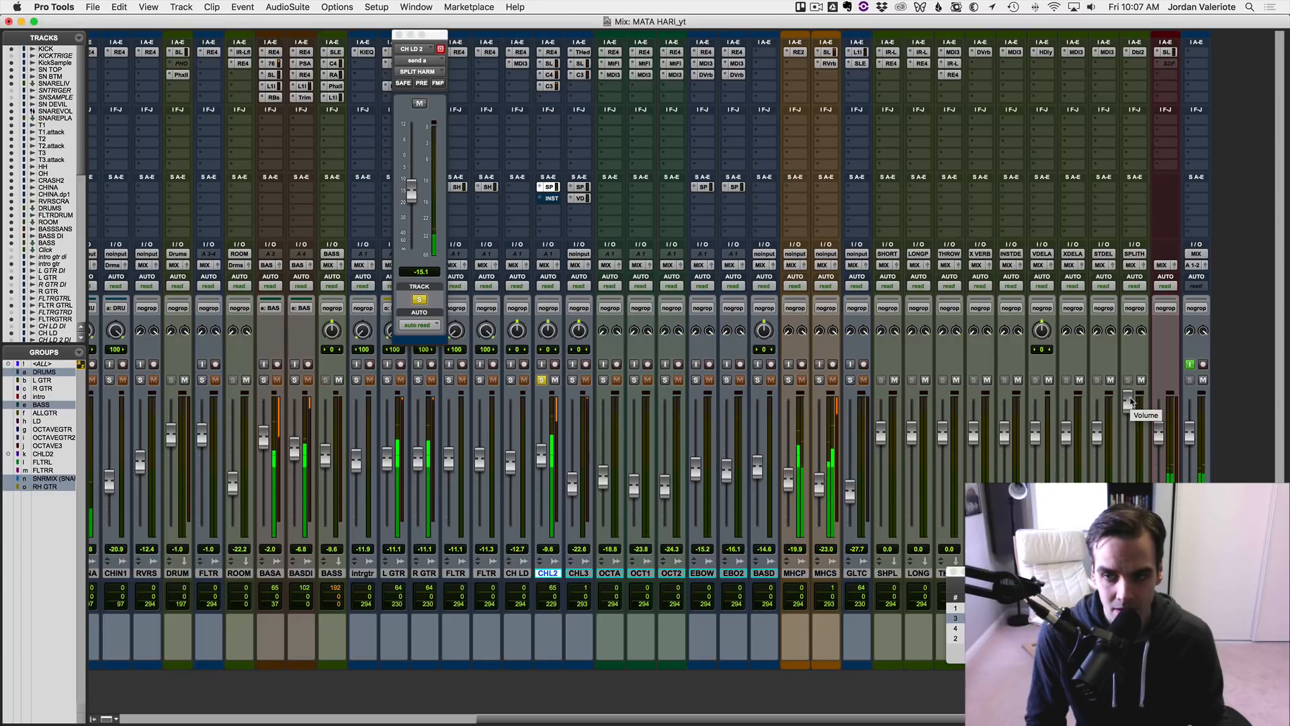
pyautogui.press('space')
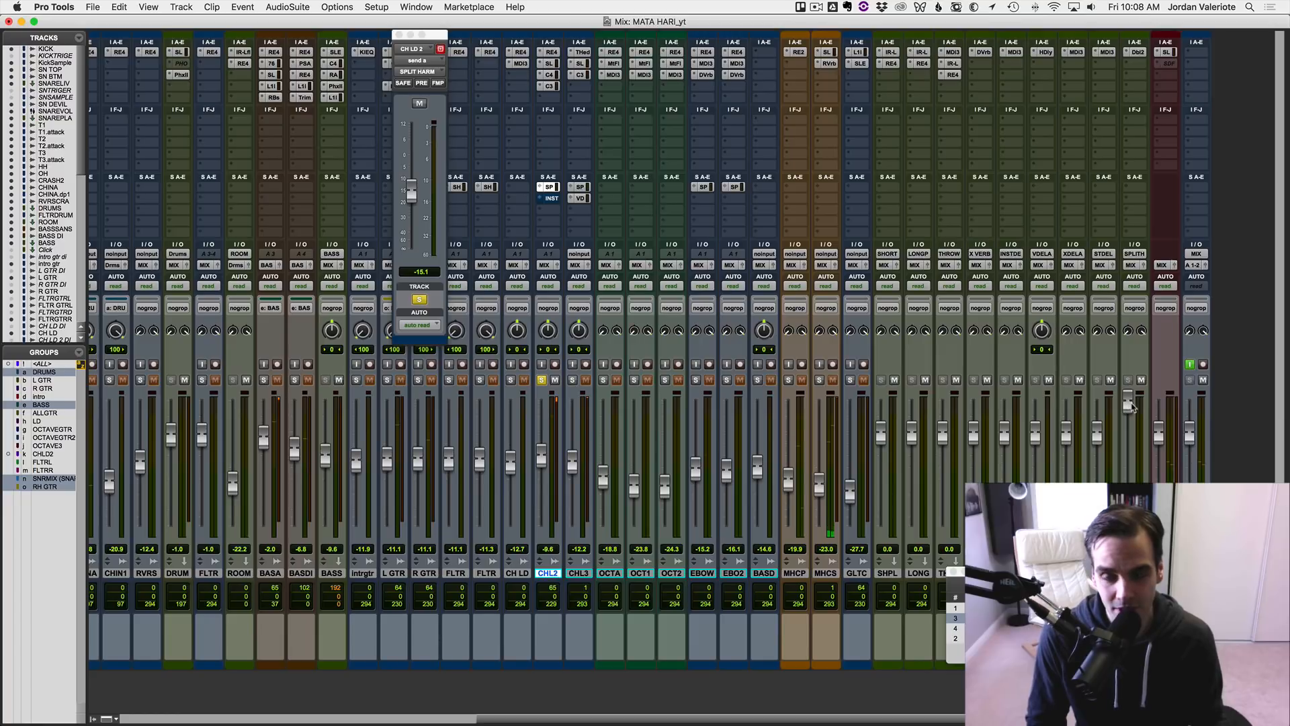
# Inspect Doubler2 on the SPLIT HARM return, close it and play CH LD 2 to check the return's mute.
pyautogui.click(1141, 52)
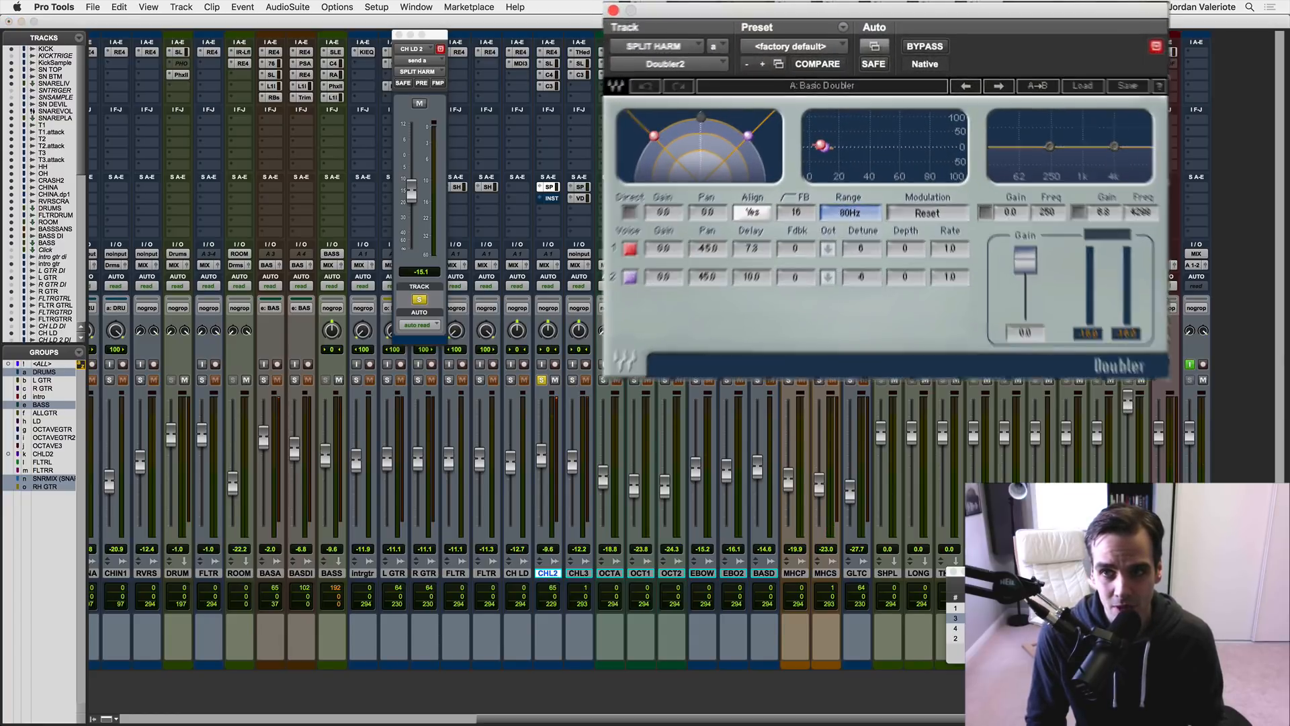
pyautogui.click(612, 10)
pyautogui.press('space')
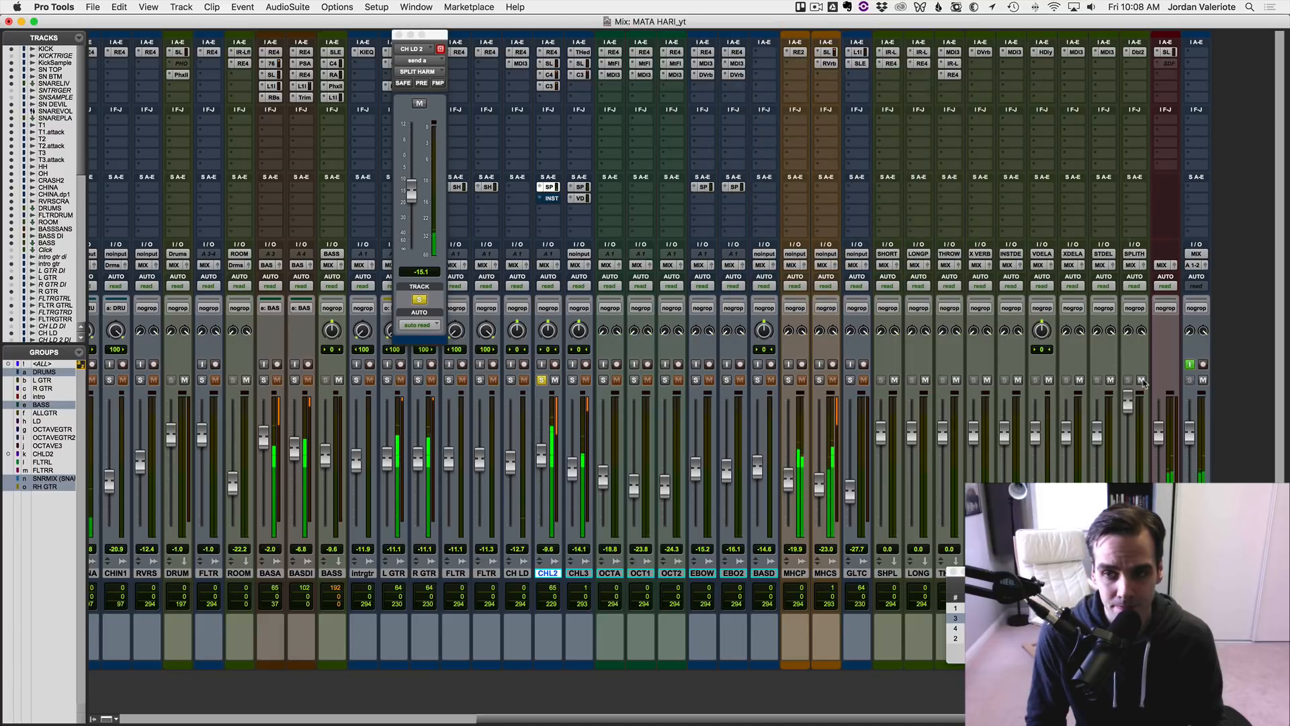
pyautogui.click(1141, 381)
pyautogui.press('space')
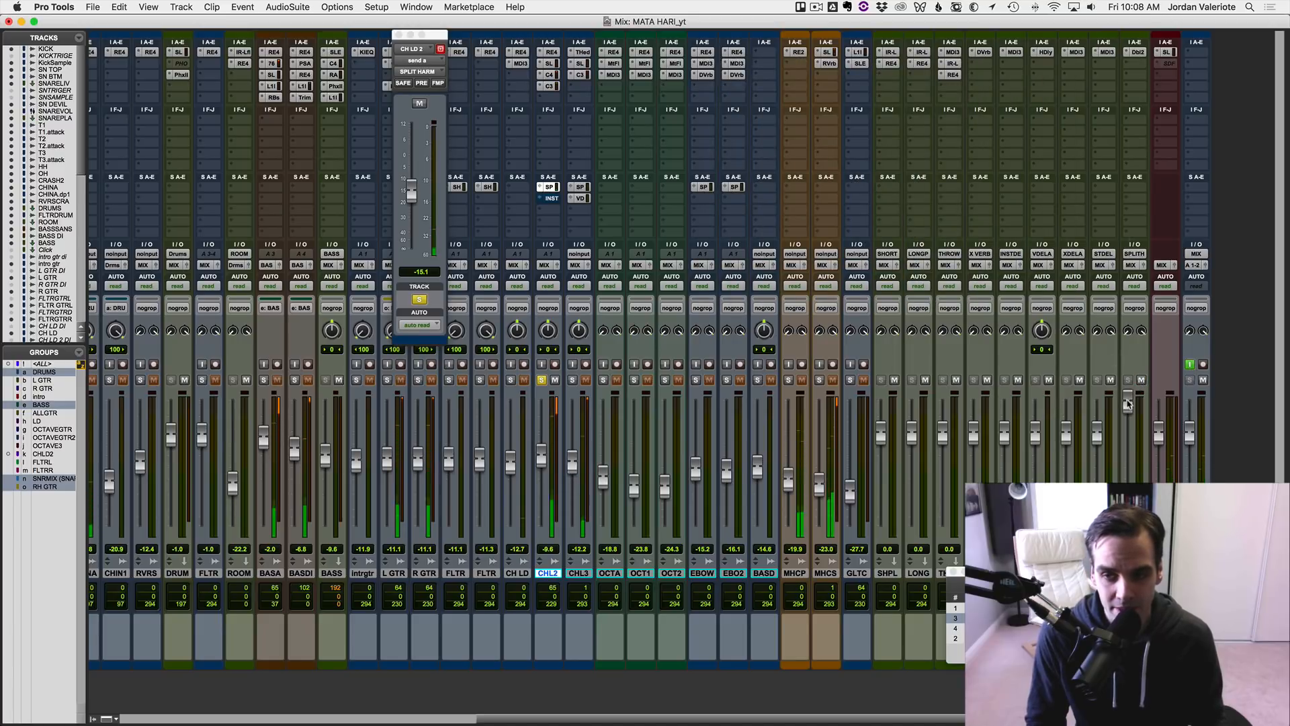
# Reset the SPLIT HARM return fader to its default level and compare the return muted and unmuted during playback.
pyautogui.keyDown('alt'); pyautogui.click(1128, 403); pyautogui.keyUp('alt')
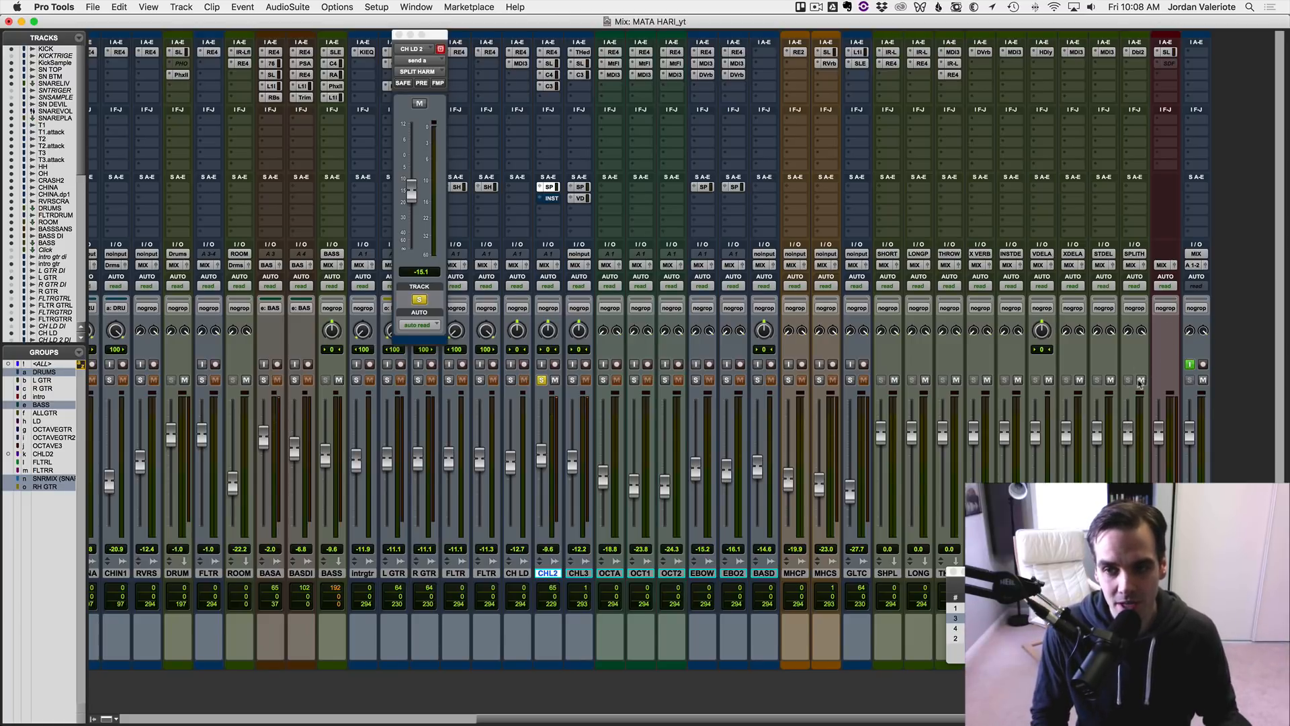
pyautogui.press('space')
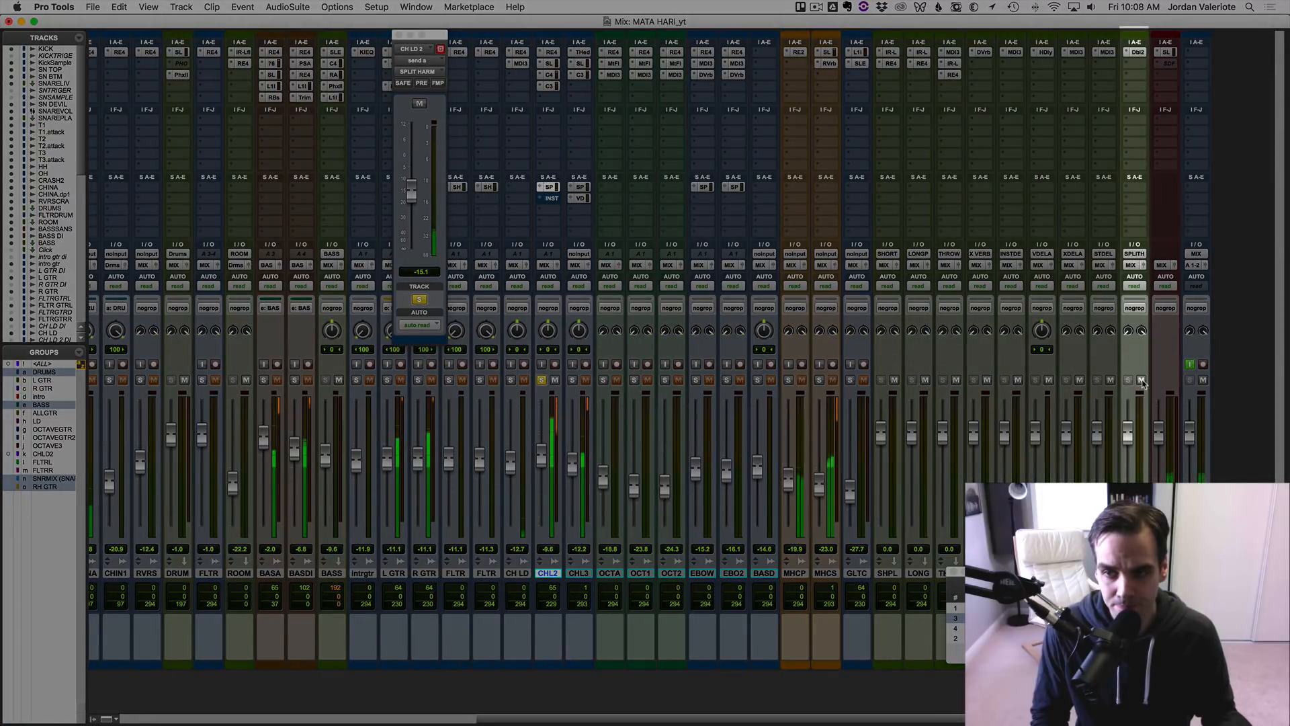
pyautogui.click(1141, 381)
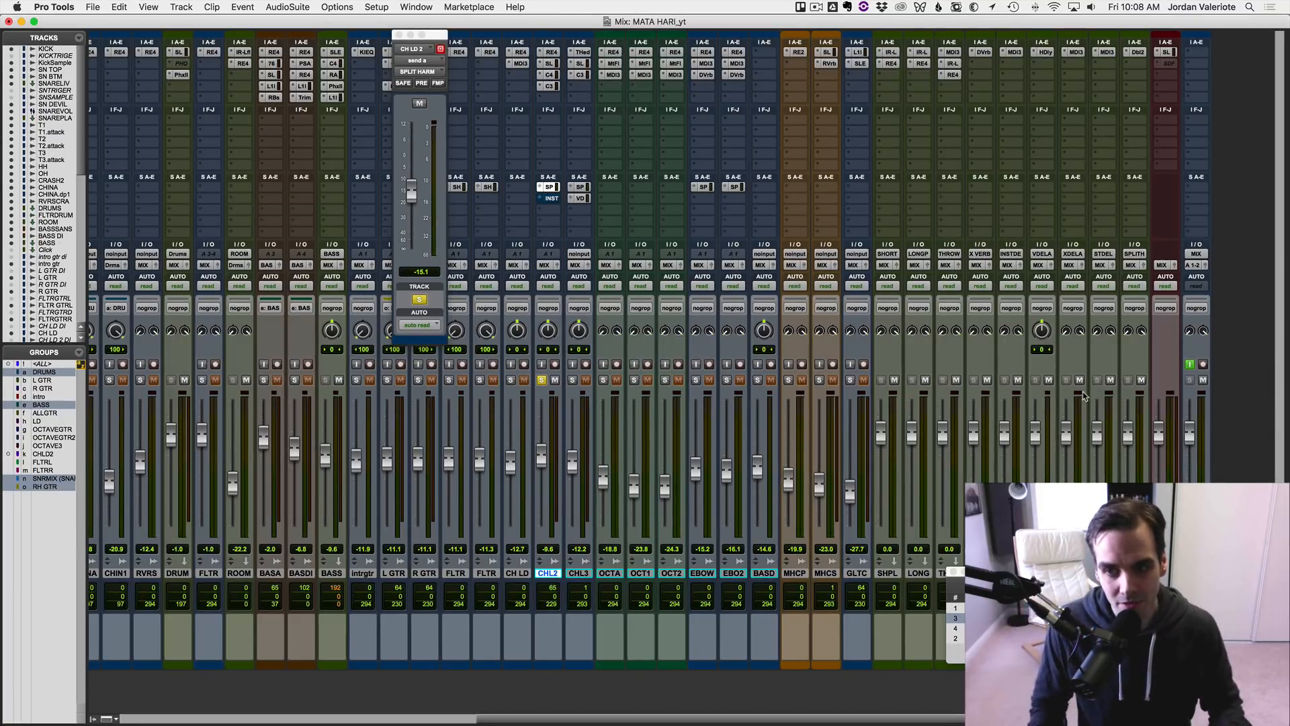
# Open CH LD 2's INST DELAY send, audition it with the INST DELAY return raised, and reset that fader to its default.
pyautogui.click(550, 199)
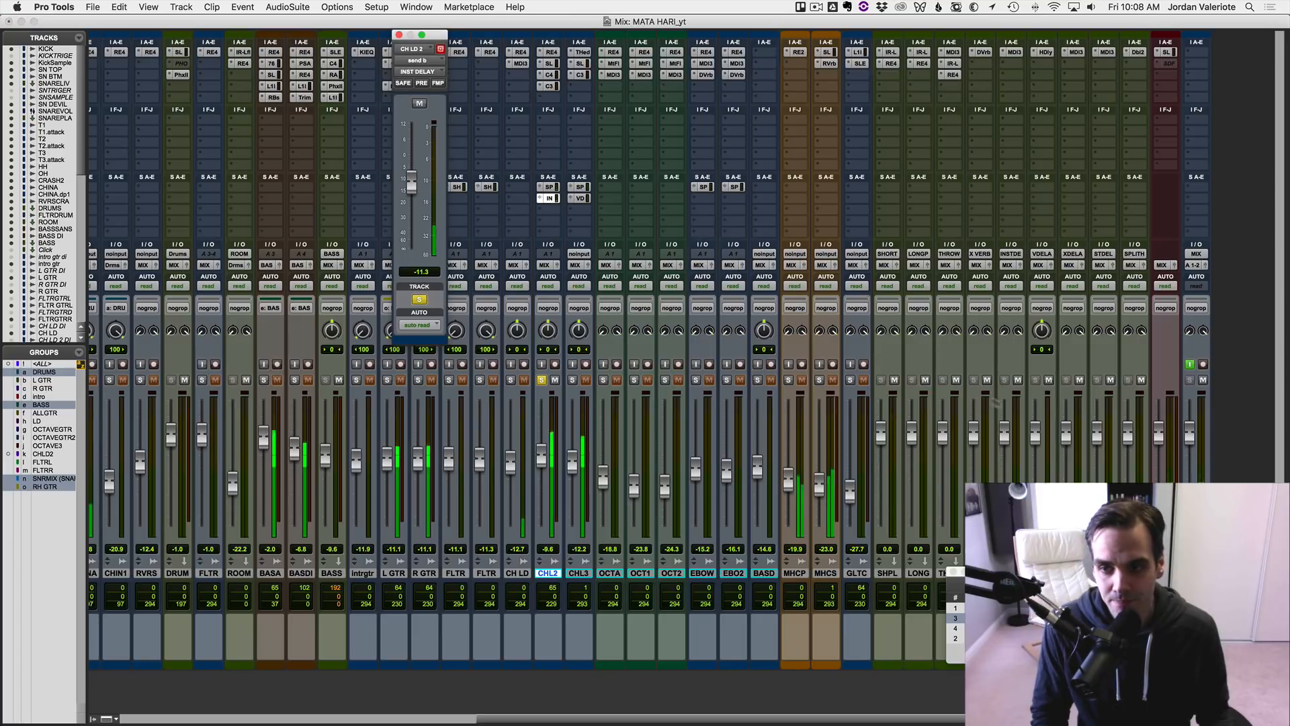
pyautogui.moveTo(1000, 447); pyautogui.dragTo(1006, 424)
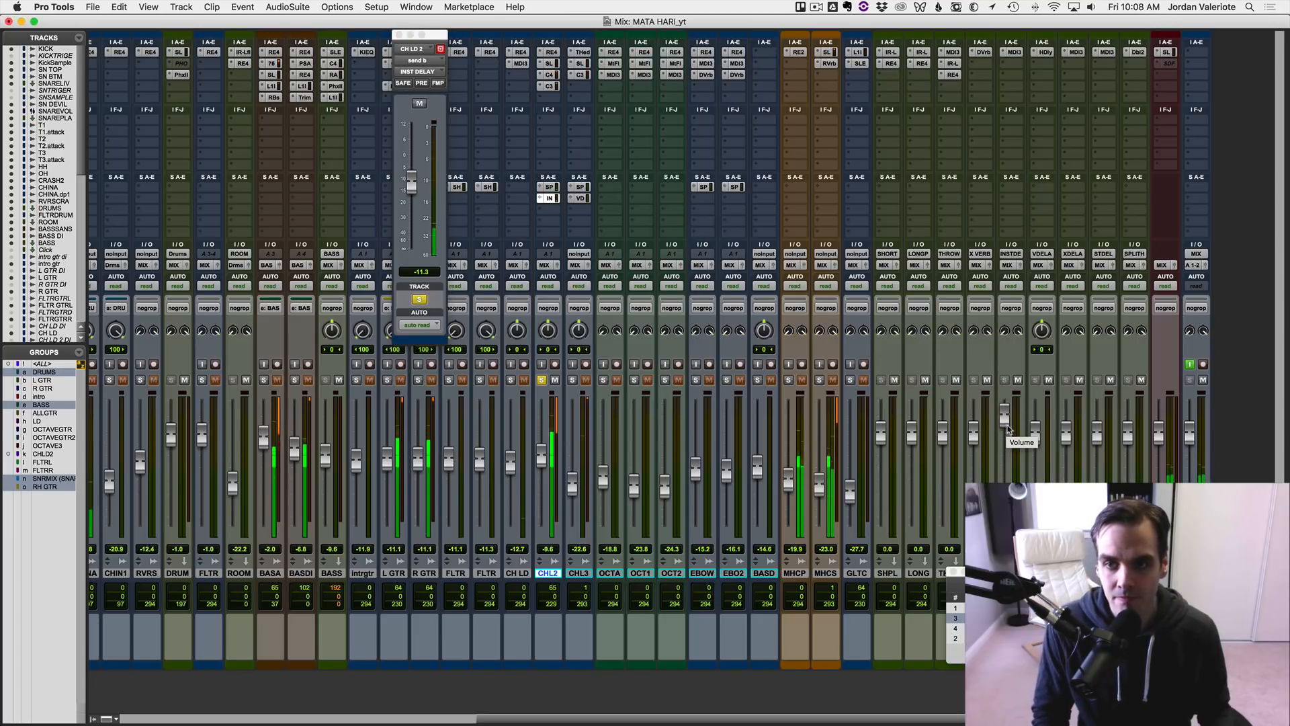
pyautogui.press('space')
pyautogui.keyDown('alt'); pyautogui.click(1005, 423); pyautogui.keyUp('alt')
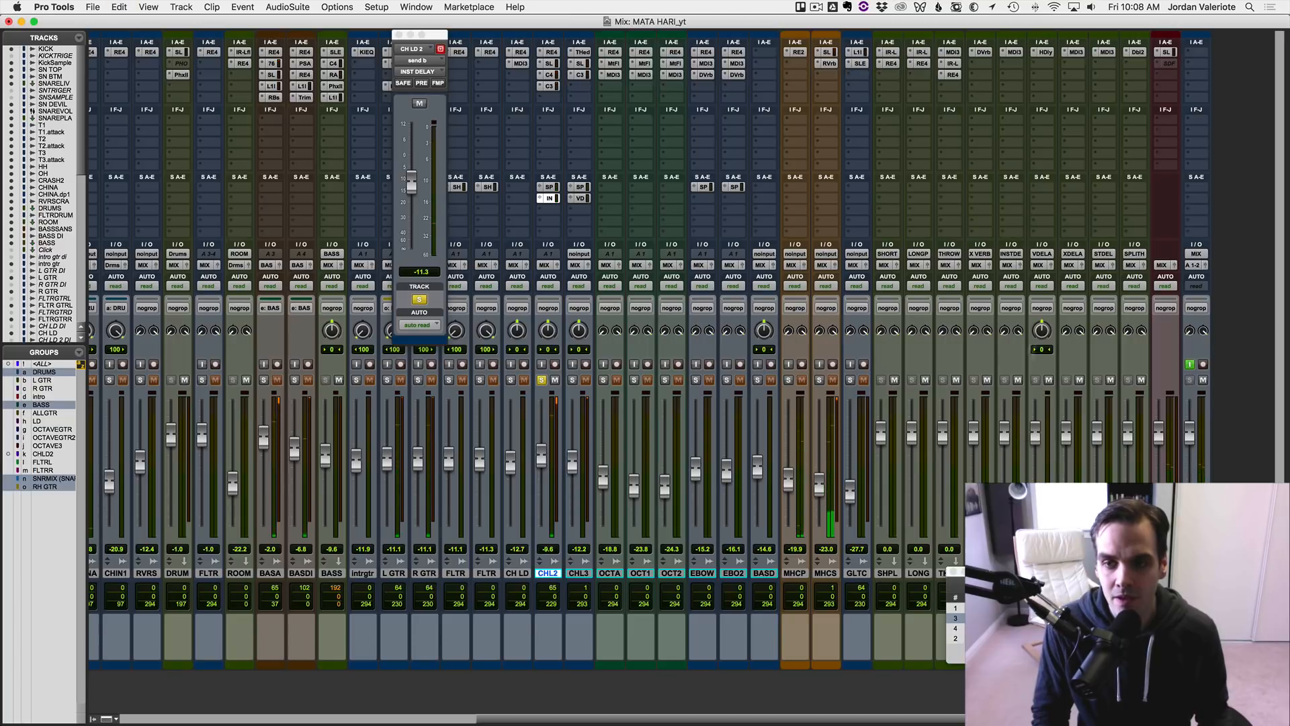
# Inspect Mod Delay III on the INST DELAY return and compare the return muted and unmuted during playback.
pyautogui.click(1015, 53)
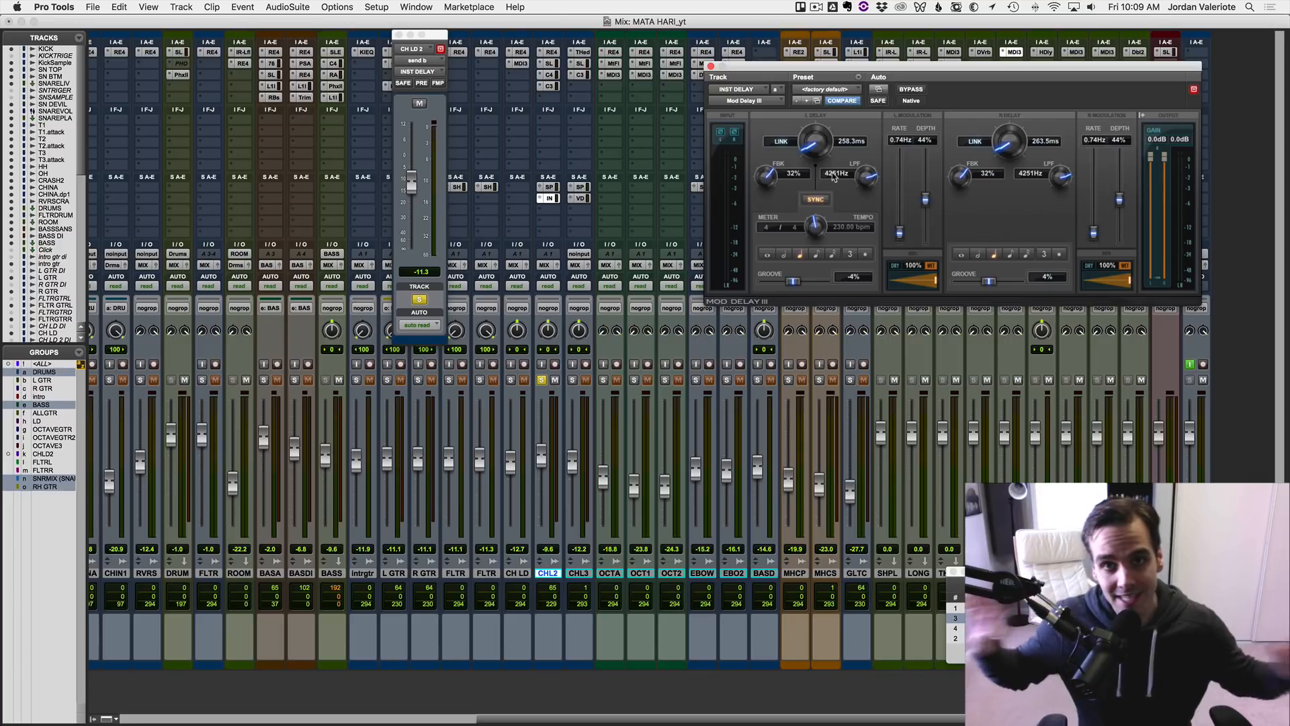
pyautogui.press('space')
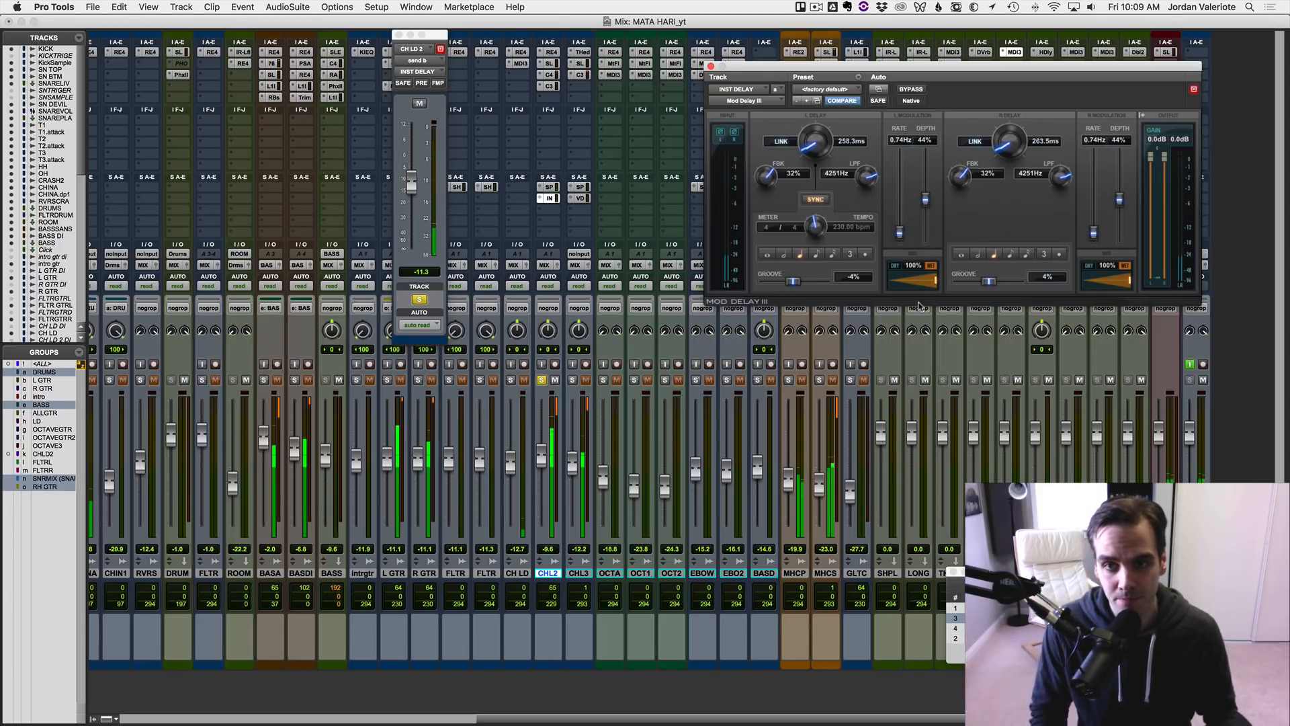
pyautogui.click(1017, 381)
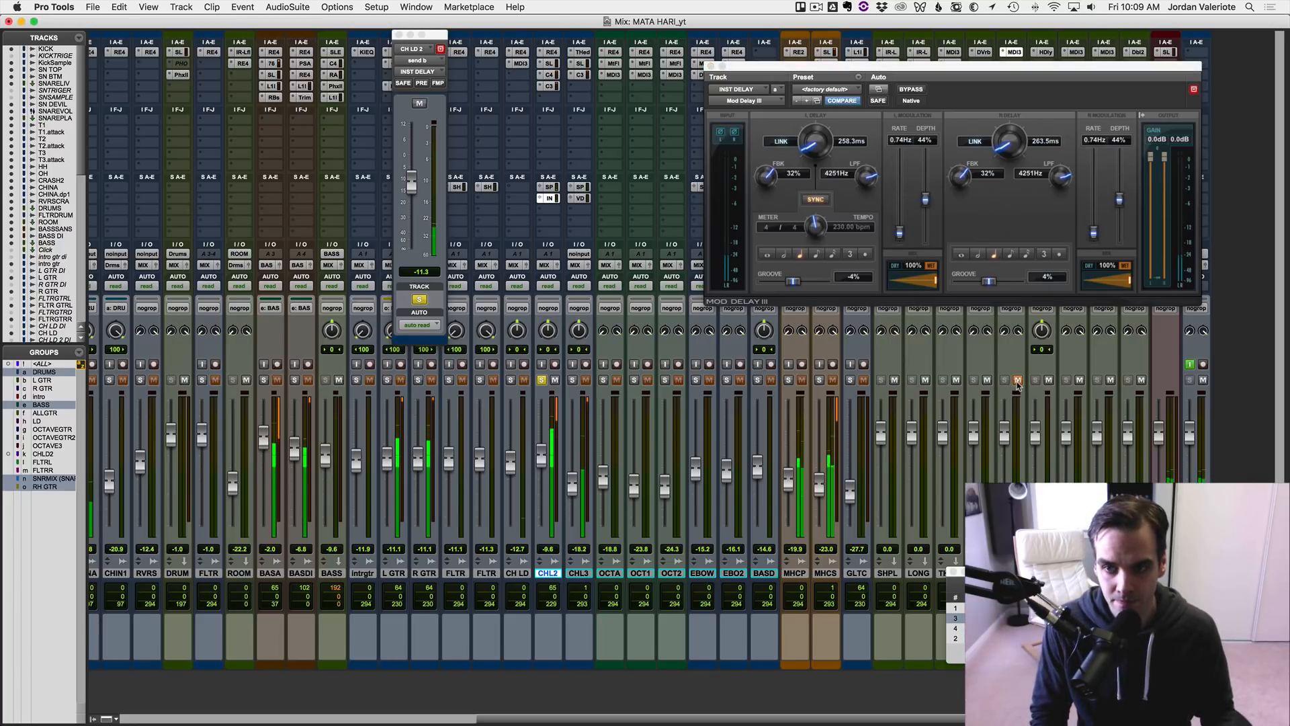
pyautogui.click(1018, 381)
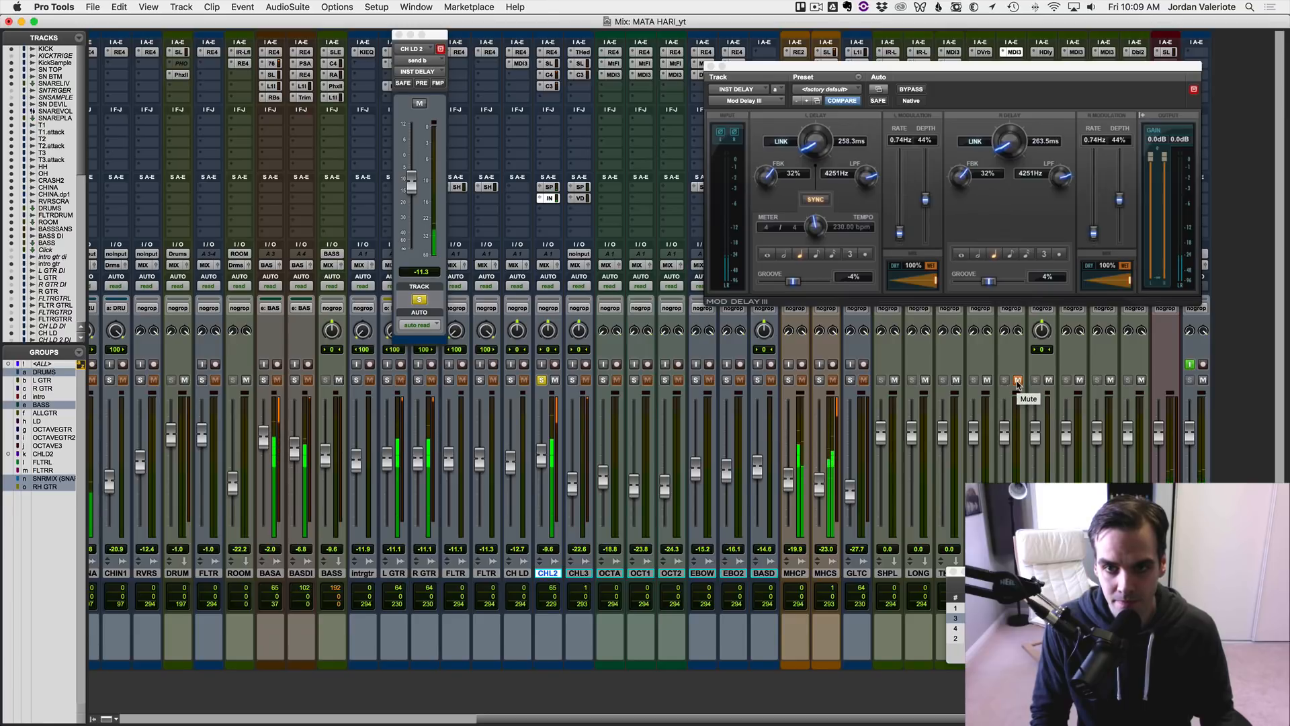
# Unsolo CH LD 2 and close the Mod Delay III and send windows.
pyautogui.click(542, 381)
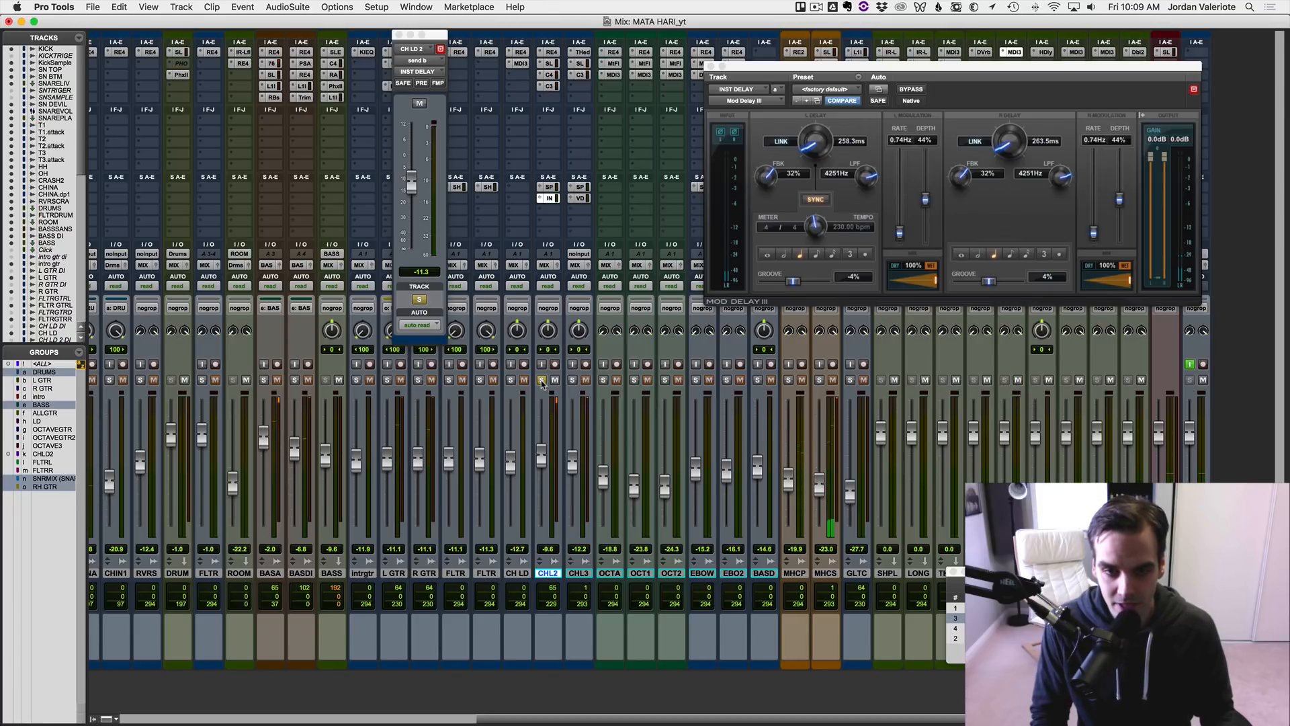
pyautogui.click(712, 66)
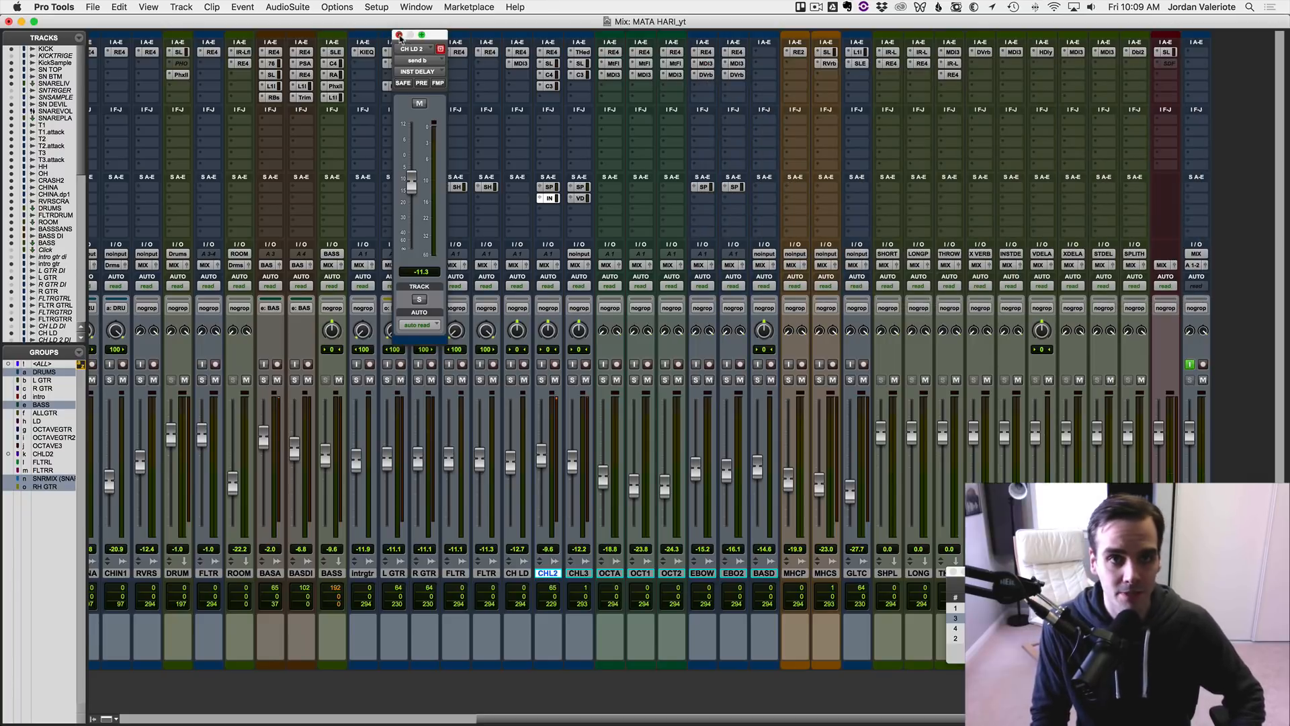
pyautogui.click(399, 35)
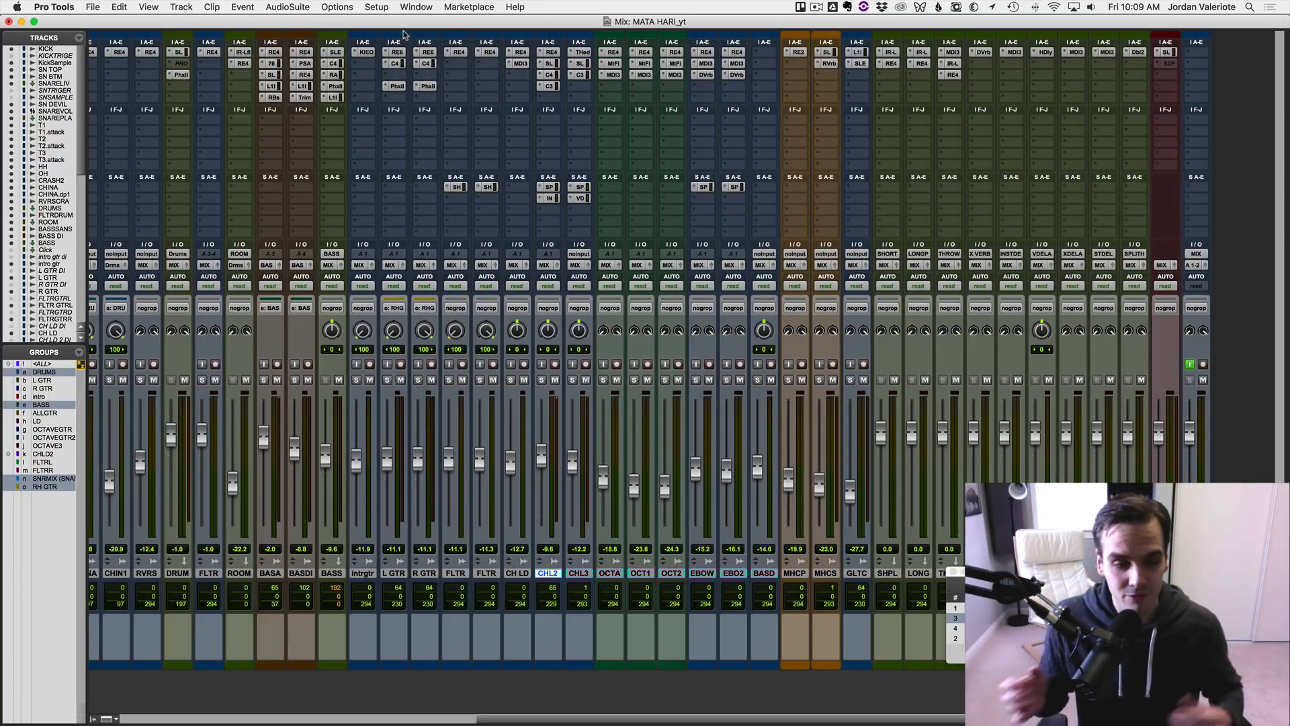